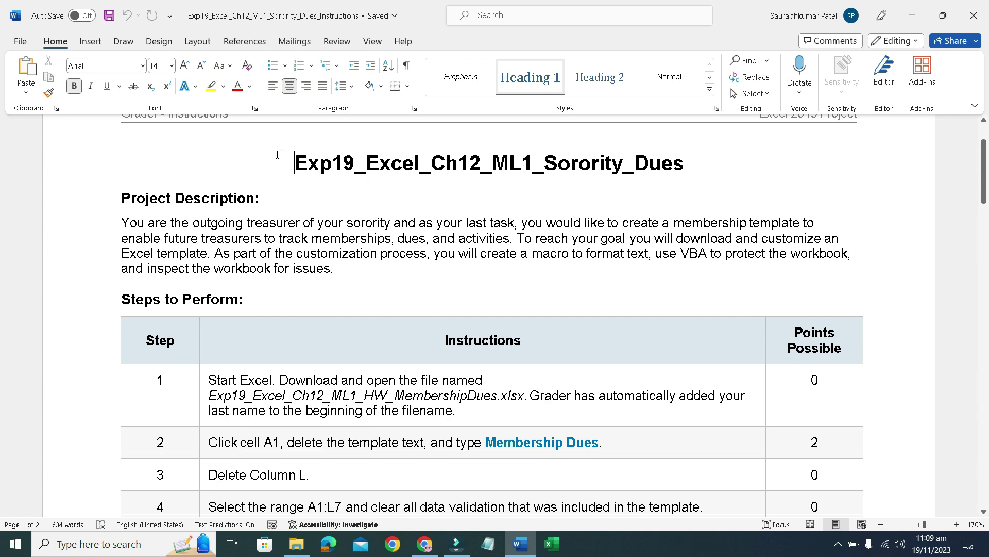
Look through the Sorority Dues project instructions from the project description to the last step and return to the start
{"action": "scroll", "coordinate": [586, 300], "scroll_direction": "down", "scroll_amount": 12}
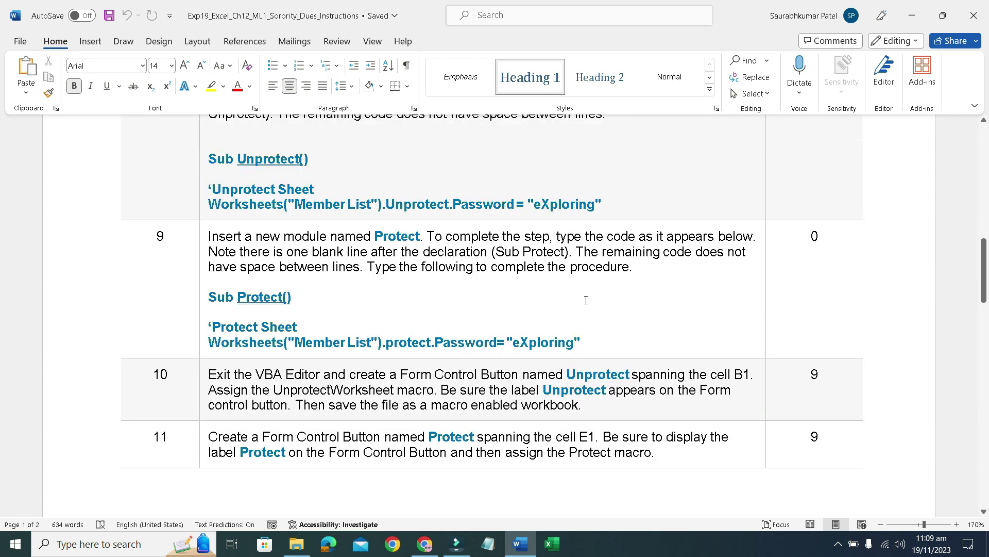
{"action": "scroll", "coordinate": [586, 300], "scroll_direction": "down", "scroll_amount": 15}
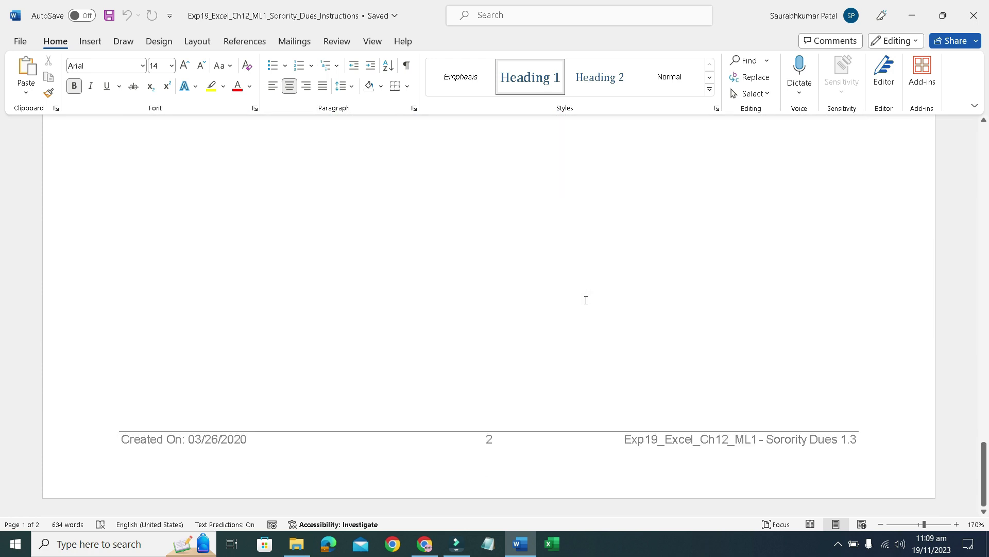
{"action": "scroll", "coordinate": [586, 300], "scroll_direction": "up", "scroll_amount": 8}
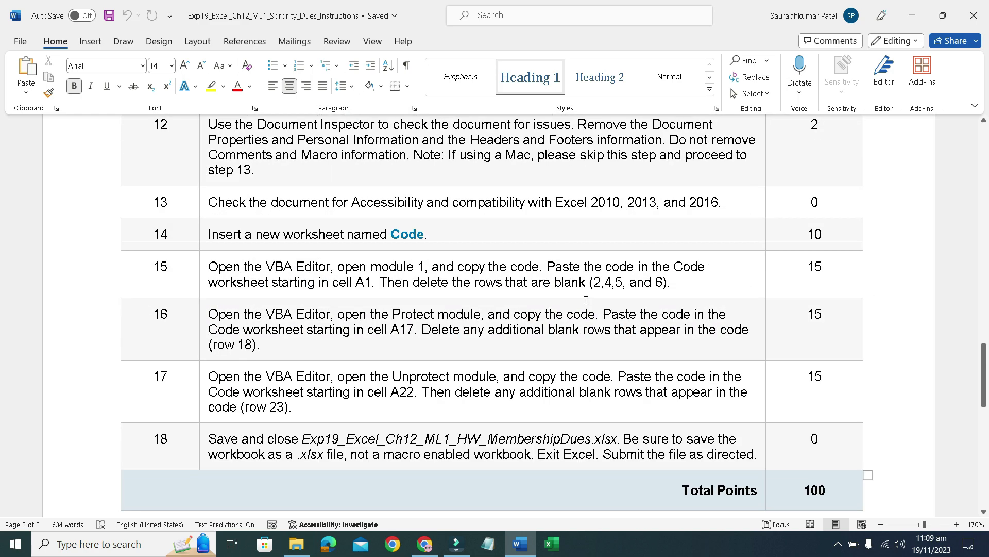
{"action": "scroll", "coordinate": [586, 300], "scroll_direction": "up", "scroll_amount": 20}
{"action": "scroll", "coordinate": [587, 301], "scroll_direction": "up", "scroll_amount": 3}
{"action": "scroll", "coordinate": [588, 281], "scroll_direction": "down", "scroll_amount": 2}
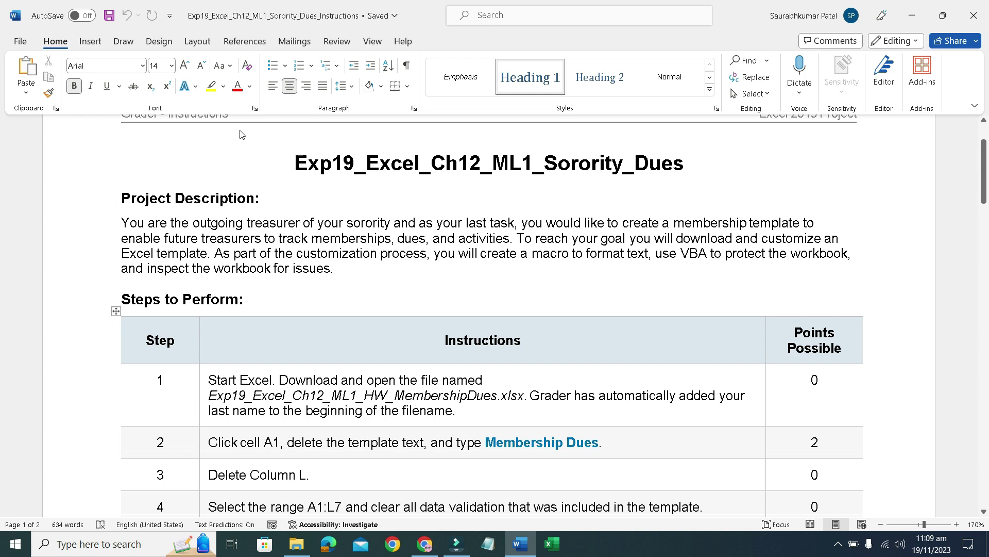
Highlight the document title and the "Project Description:" heading in yellow
{"action": "left_click", "coordinate": [211, 85]}
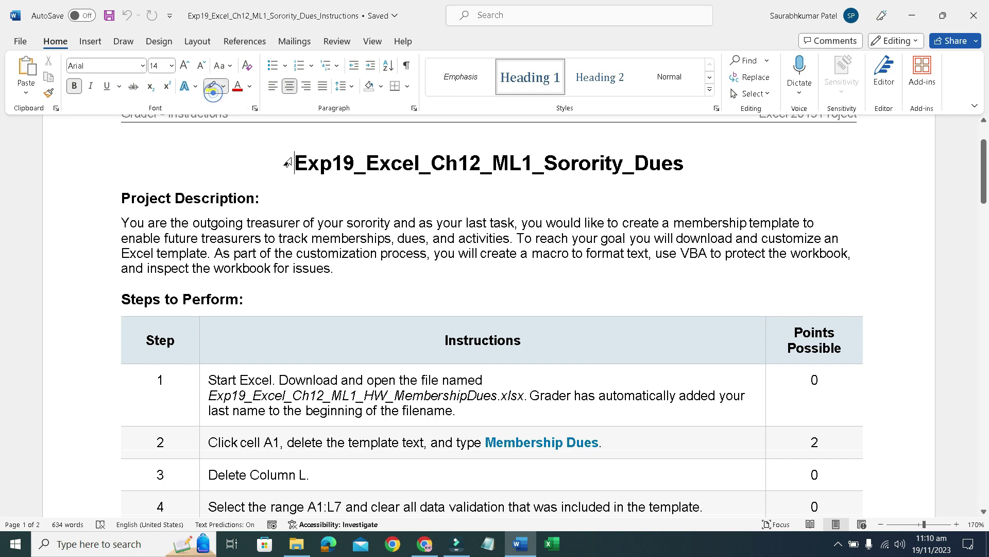
{"action": "mouse_move", "coordinate": [291, 163]}
{"action": "left_mouse_down"}
{"action": "mouse_move", "coordinate": [588, 179]}
{"action": "mouse_move", "coordinate": [670, 170]}
{"action": "left_mouse_up"}
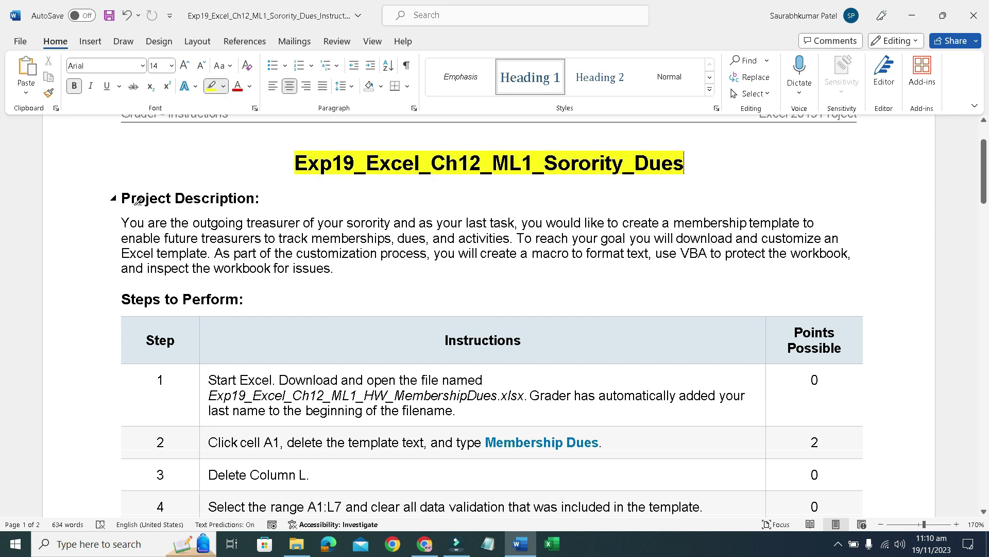
{"action": "left_click_drag", "start_coordinate": [120, 198], "coordinate": [260, 203]}
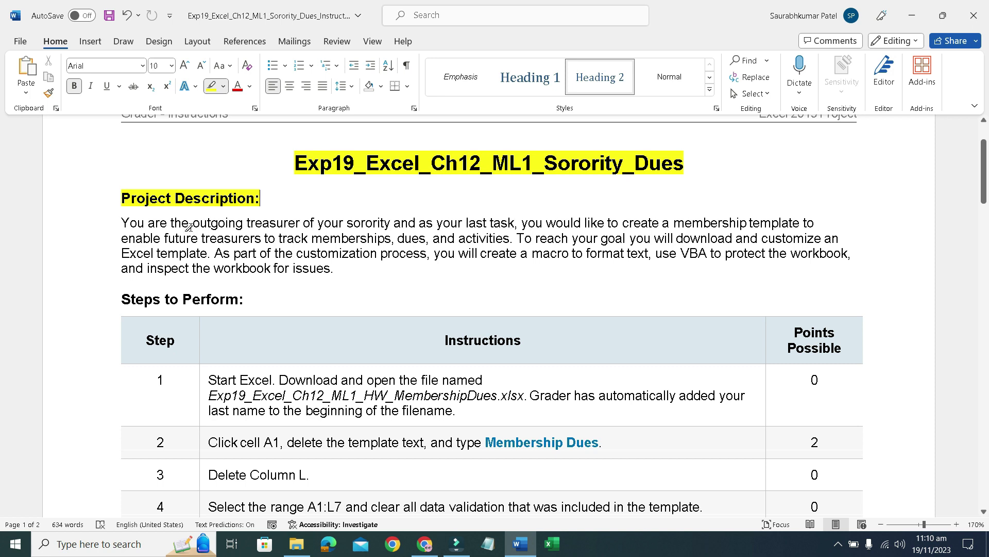
Highlight the key phrases of the project description in yellow, from "outgoing treasurer" to "inspect the workbook for issues."
{"action": "left_click_drag", "start_coordinate": [193, 223], "coordinate": [301, 226]}
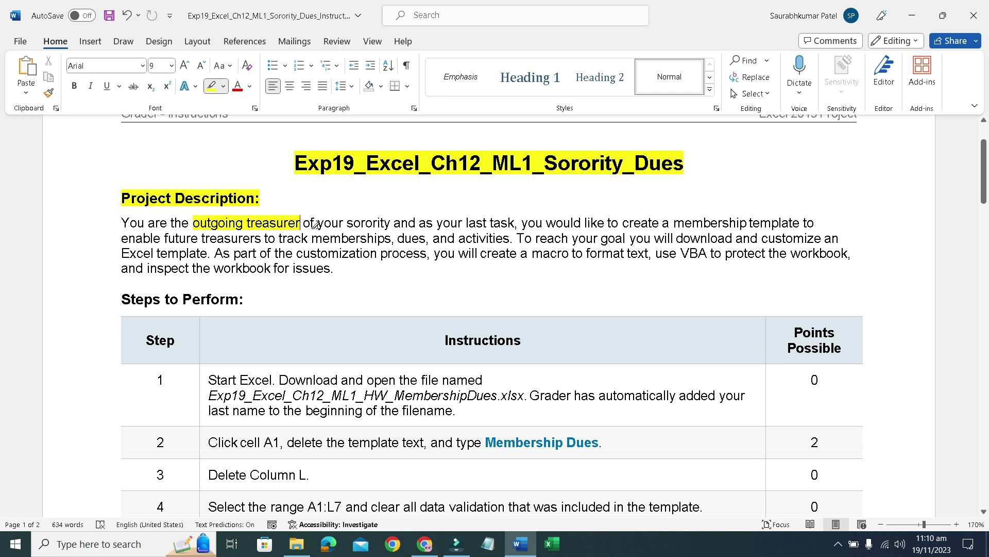
{"action": "mouse_move", "coordinate": [318, 224]}
{"action": "left_mouse_down"}
{"action": "mouse_move", "coordinate": [510, 234]}
{"action": "mouse_move", "coordinate": [495, 227]}
{"action": "mouse_move", "coordinate": [510, 225]}
{"action": "left_mouse_up"}
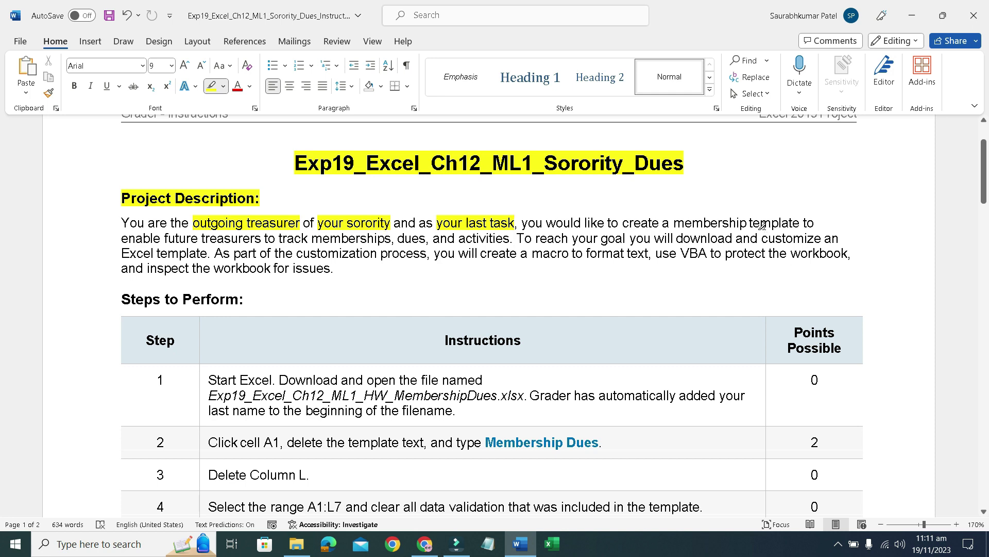
{"action": "left_click_drag", "start_coordinate": [674, 223], "coordinate": [773, 223]}
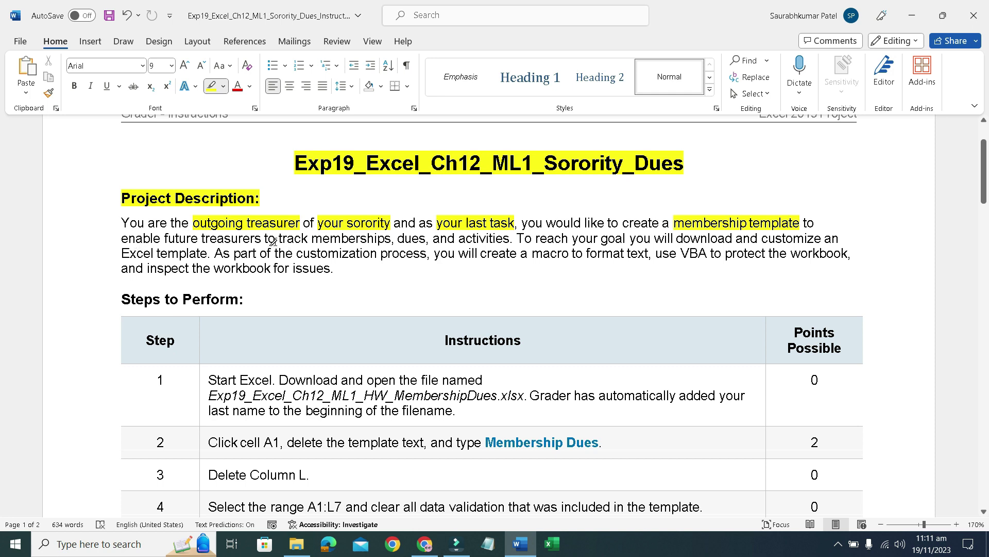
{"action": "left_click_drag", "start_coordinate": [277, 239], "coordinate": [497, 238]}
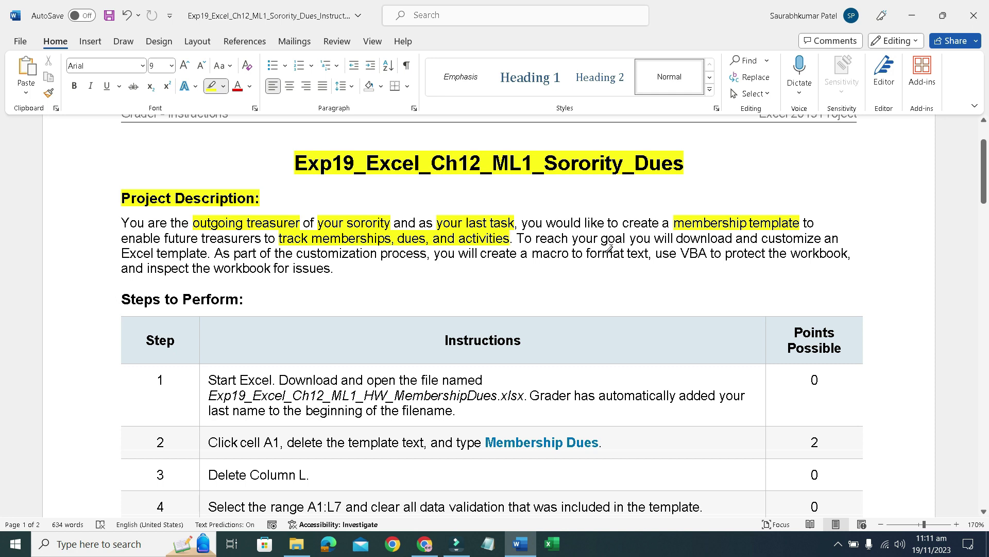
{"action": "mouse_move", "coordinate": [600, 239]}
{"action": "left_mouse_down"}
{"action": "mouse_move", "coordinate": [664, 248]}
{"action": "mouse_move", "coordinate": [804, 236]}
{"action": "left_mouse_up"}
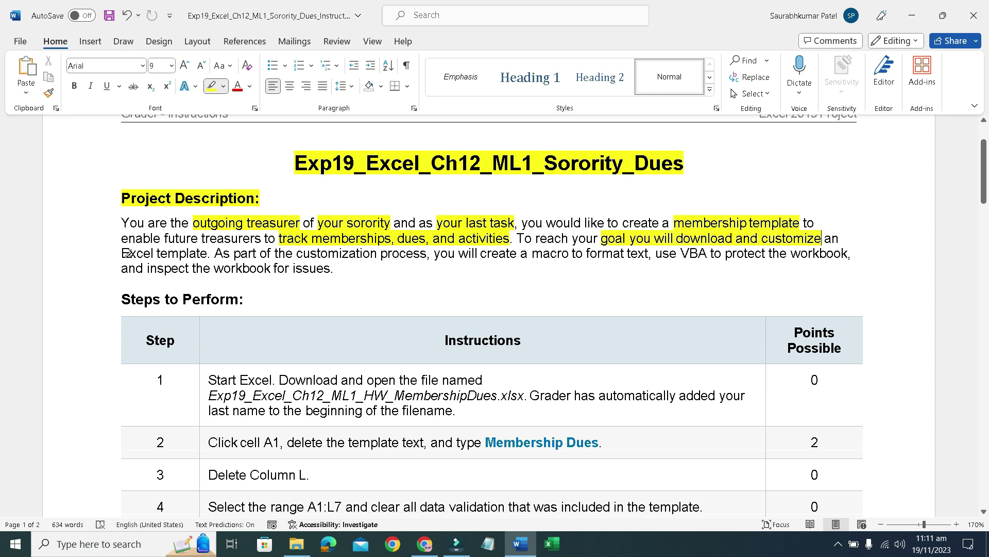
{"action": "left_click_drag", "start_coordinate": [120, 253], "coordinate": [207, 254]}
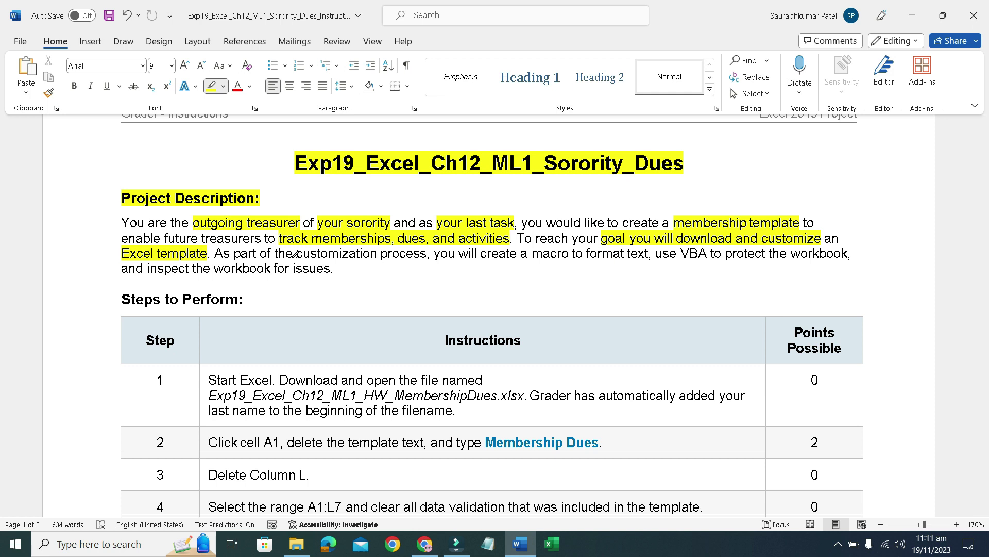
{"action": "left_click_drag", "start_coordinate": [299, 253], "coordinate": [426, 254]}
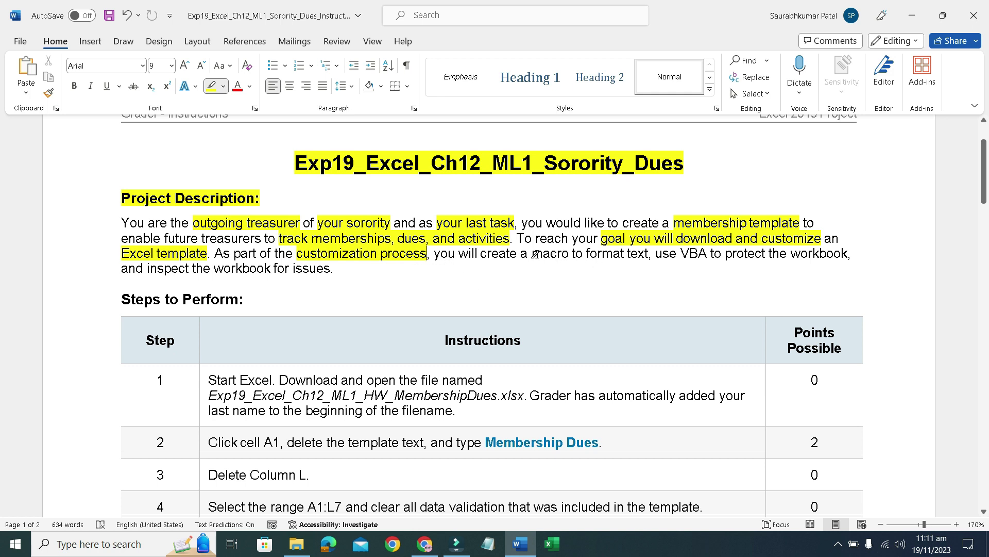
{"action": "mouse_move", "coordinate": [531, 256]}
{"action": "left_mouse_down"}
{"action": "mouse_move", "coordinate": [749, 256]}
{"action": "mouse_move", "coordinate": [754, 286]}
{"action": "mouse_move", "coordinate": [751, 268]}
{"action": "left_mouse_up"}
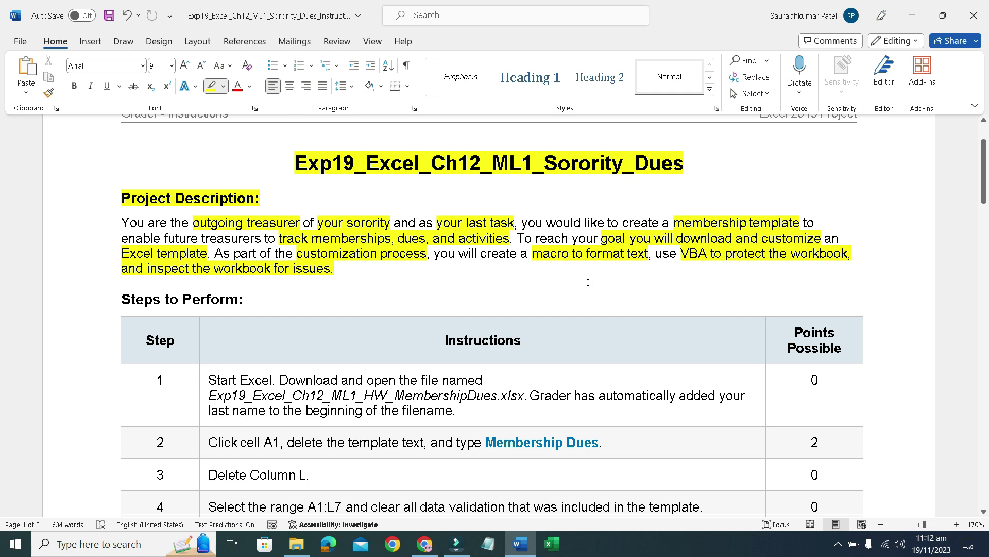
Highlight the file name Exp19_Excel_Ch12_ML1_HW_MembershipDues.xlsx in the step 1 instruction in yellow
{"action": "scroll", "coordinate": [588, 281], "scroll_direction": "down", "scroll_amount": 3}
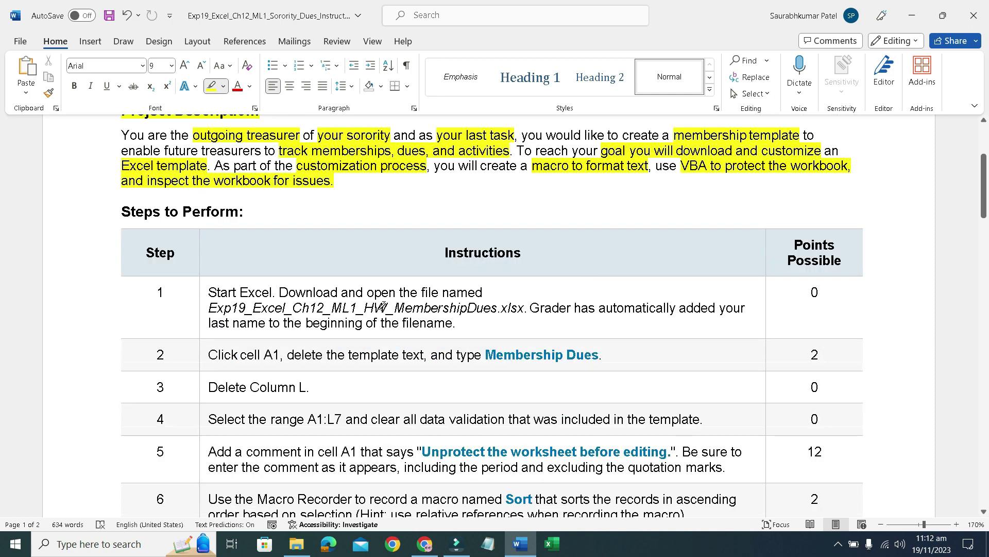
{"action": "scroll", "coordinate": [356, 307], "scroll_direction": "down", "scroll_amount": 3}
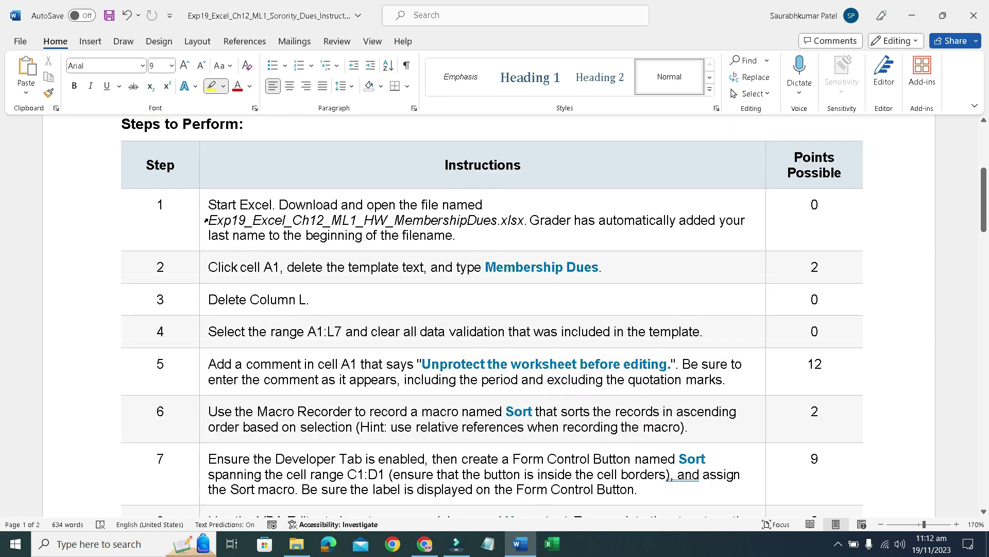
{"action": "left_click_drag", "start_coordinate": [210, 219], "coordinate": [523, 221]}
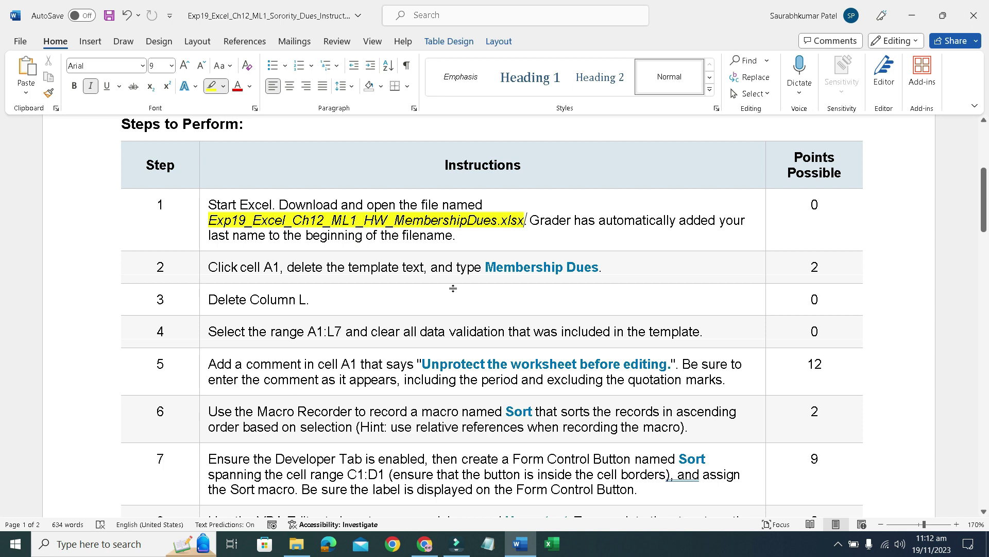
Switch to File Explorer, open the existing .xlsx MembershipDues workbook to check its contents, and close it
{"action": "left_click", "coordinate": [309, 546]}
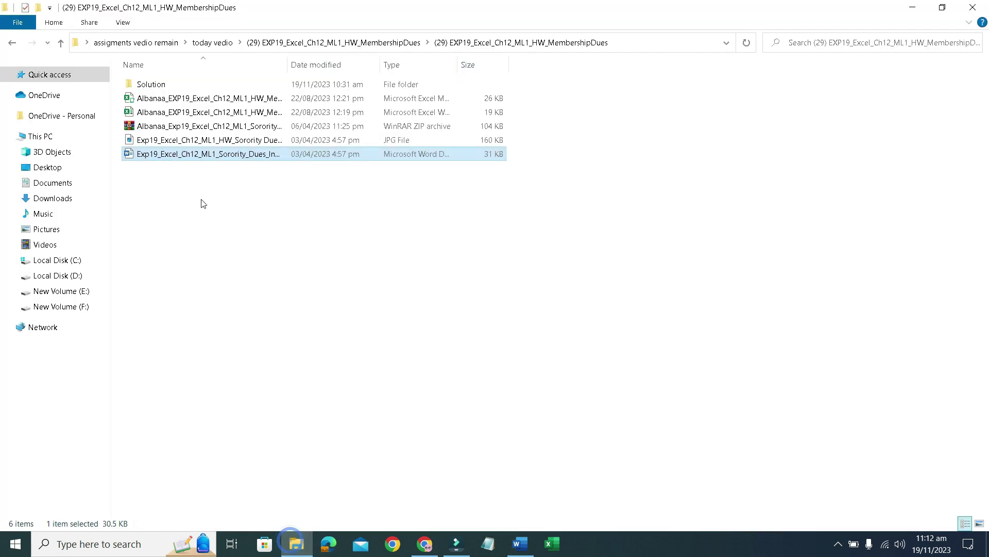
{"action": "double_click", "coordinate": [207, 113]}
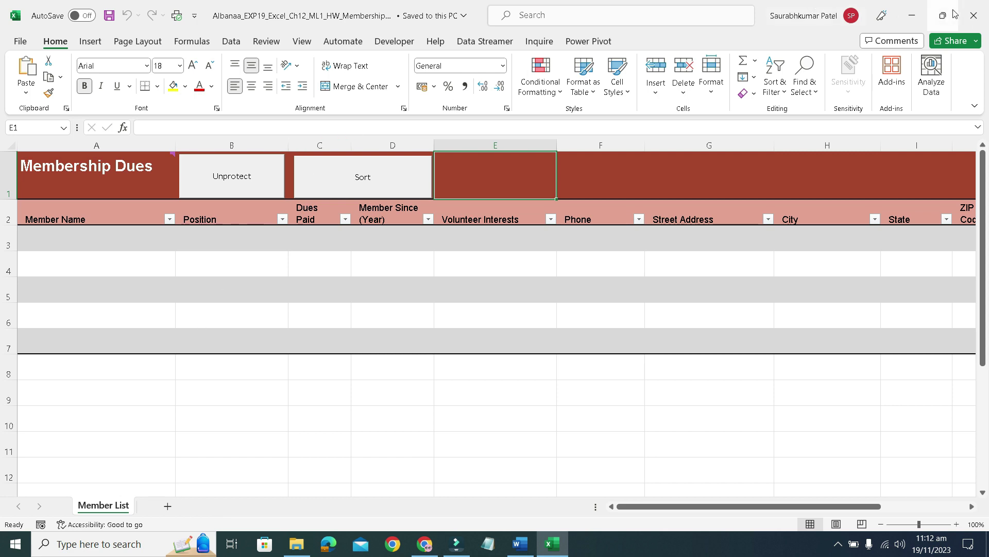
{"action": "left_click", "coordinate": [969, 15]}
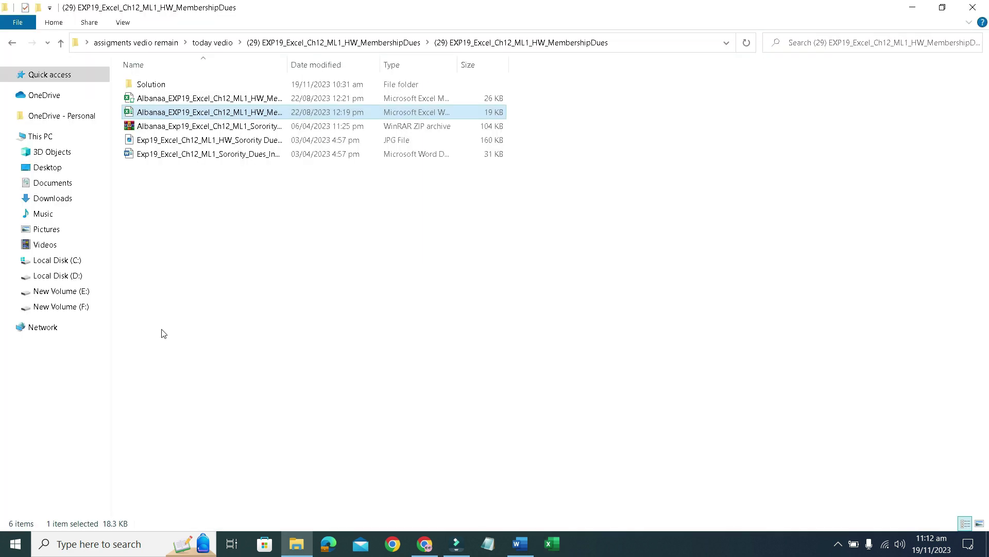
Delete the two MembershipDues Excel workbooks and the Sorority Dues JPG file from the assignment folder
{"action": "left_click", "coordinate": [178, 139]}
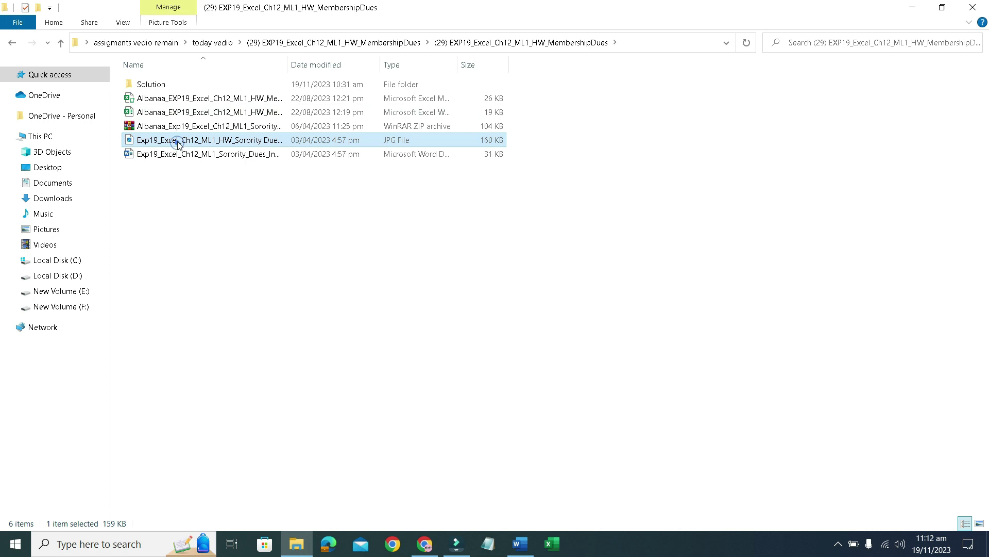
{"action": "left_click", "coordinate": [181, 112], "text": "ctrl"}
{"action": "left_click", "coordinate": [181, 98], "text": "ctrl"}
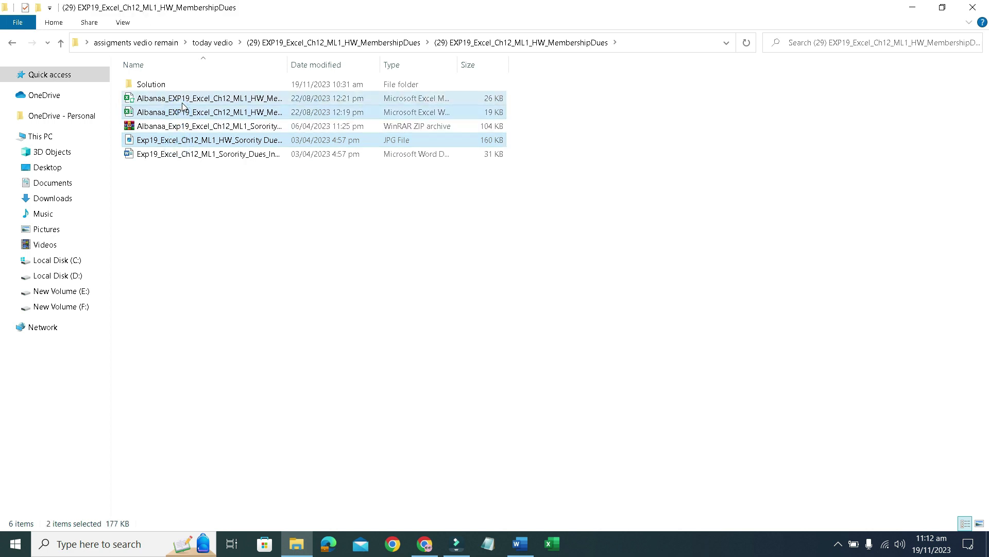
{"action": "key", "text": "Delete"}
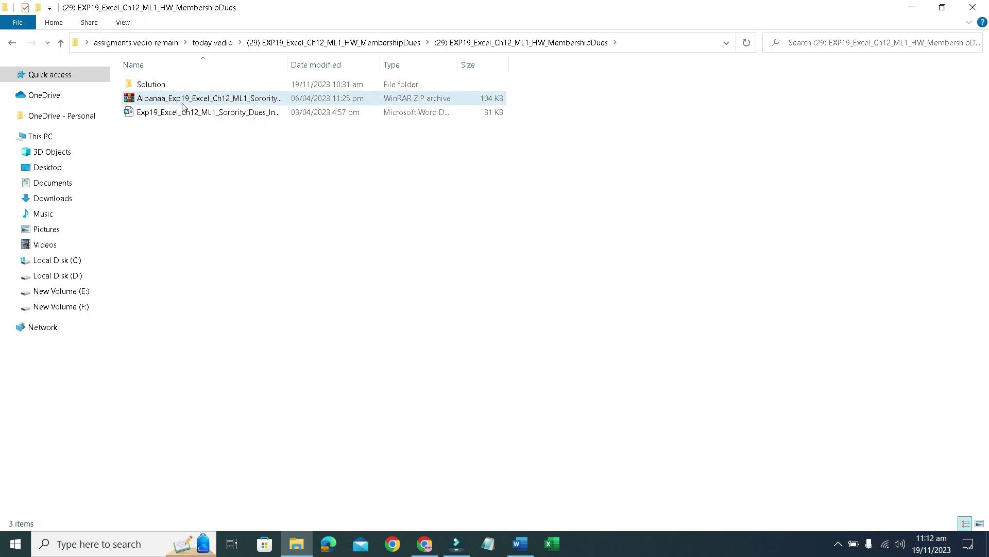
Extract the Sorority_Dues (1) ZIP archive into the current folder, replacing all existing files
{"action": "right_click", "coordinate": [184, 98]}
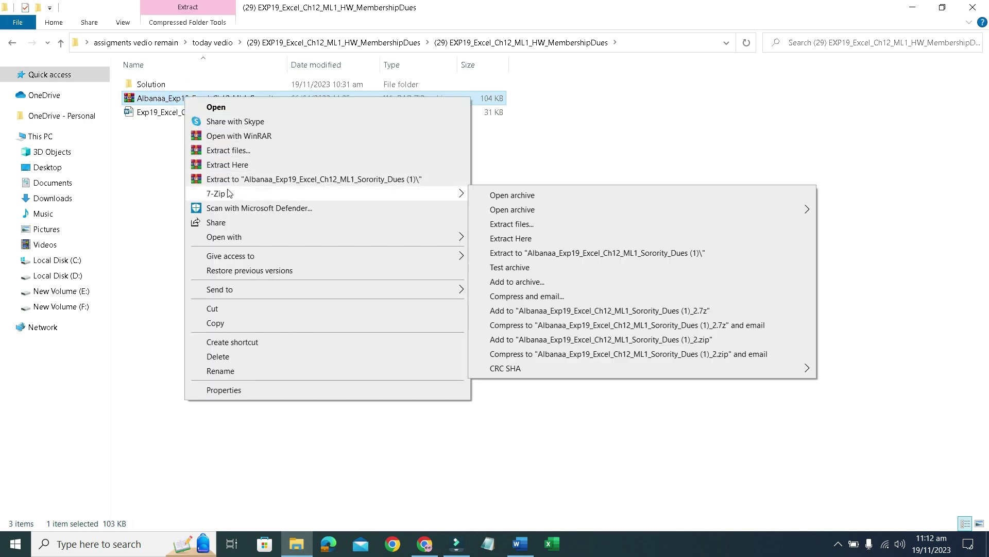
{"action": "left_click", "coordinate": [243, 169]}
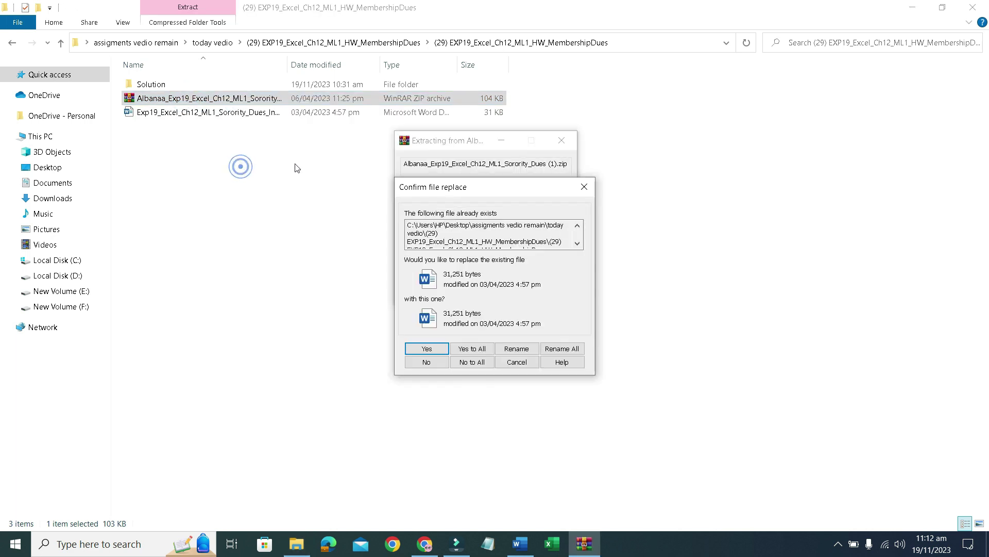
{"action": "left_click", "coordinate": [466, 352]}
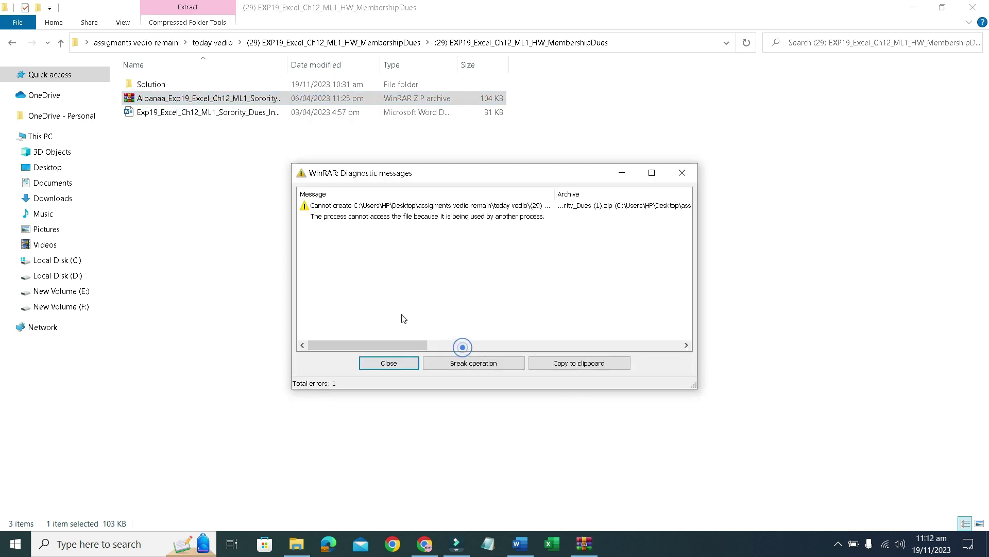
{"action": "left_click", "coordinate": [389, 363]}
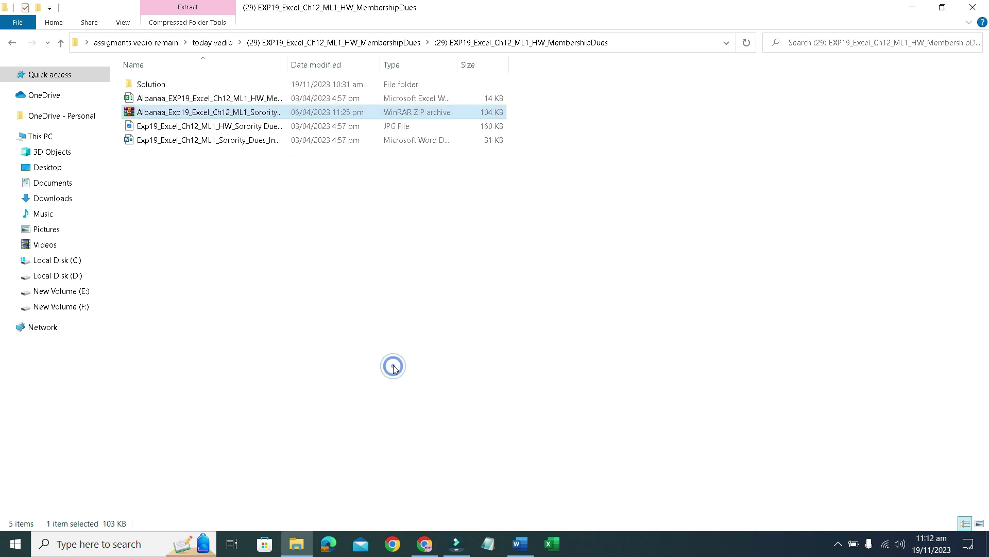
Open the freshly extracted MembershipDues workbook in Excel
{"action": "left_click", "coordinate": [222, 198]}
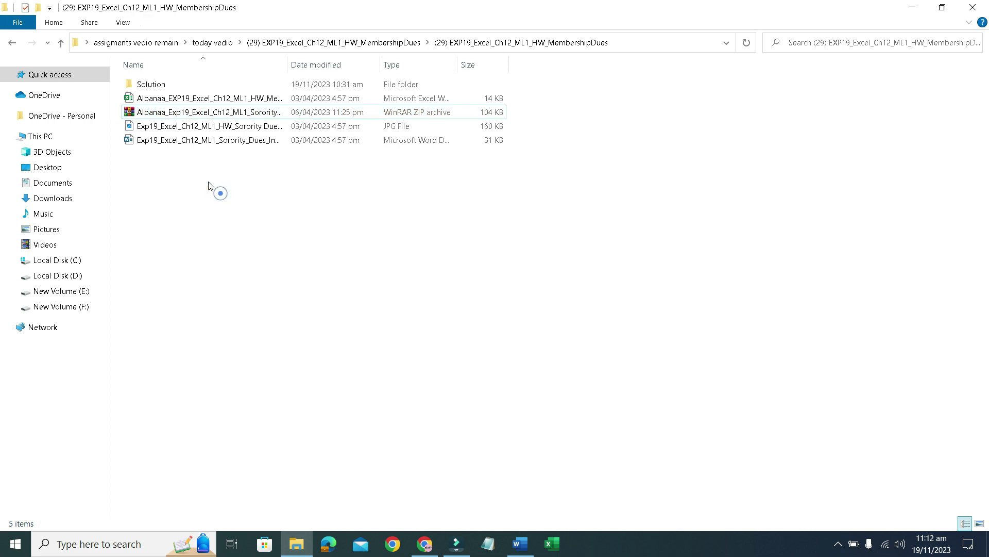
{"action": "double_click", "coordinate": [189, 99]}
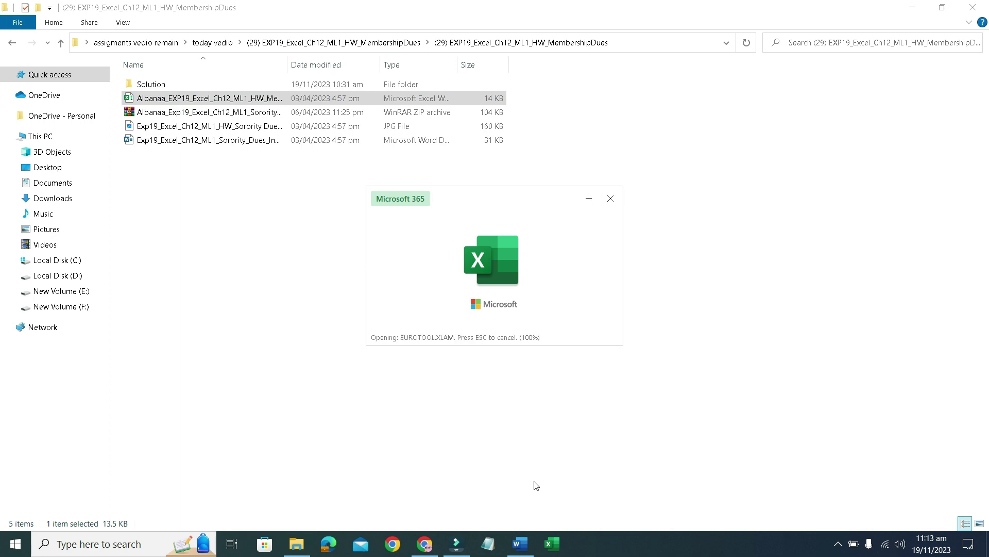
{"action": "left_click", "coordinate": [520, 550]}
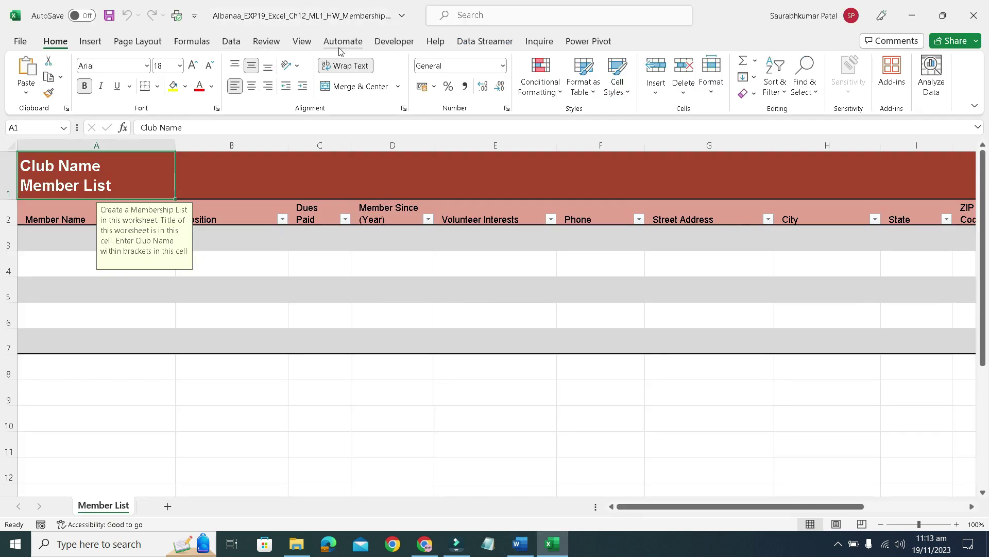
Switch back to the Word instructions, highlight the whole step 2 instruction in yellow, and make its text bold
{"action": "mouse_move", "coordinate": [519, 544]}
{"action": "left_click", "coordinate": [515, 477]}
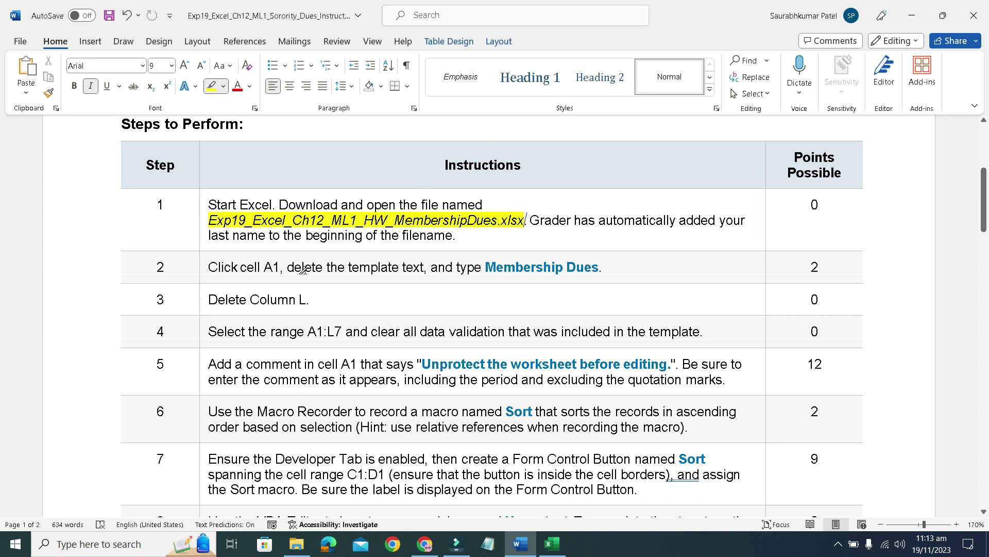
{"action": "left_click", "coordinate": [203, 270]}
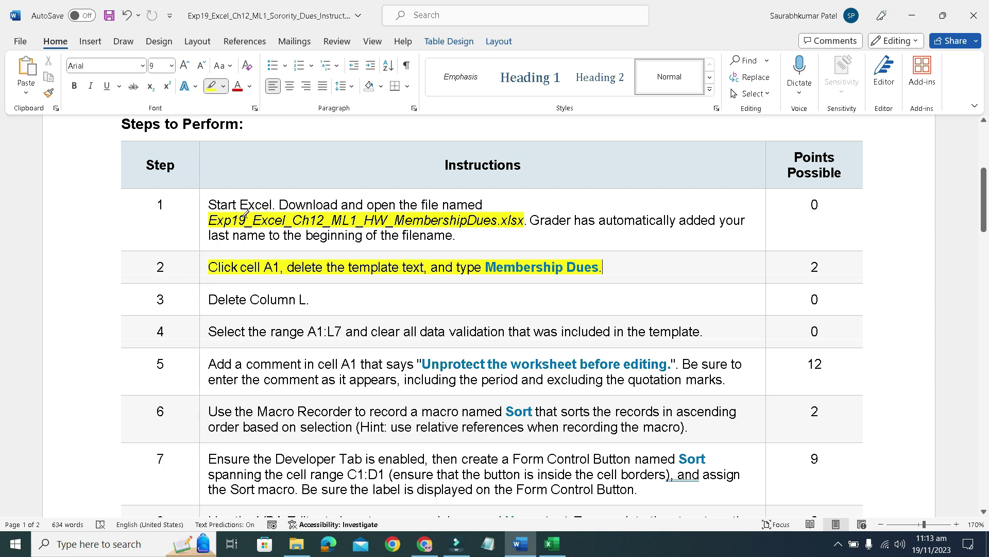
{"action": "left_click", "coordinate": [211, 85]}
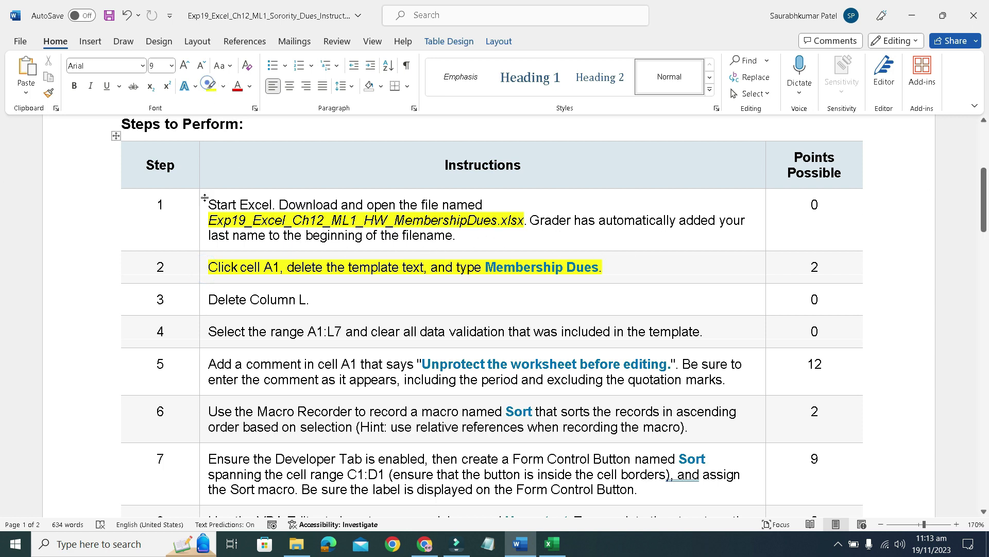
{"action": "left_click", "coordinate": [205, 270]}
{"action": "left_click", "coordinate": [217, 248]}
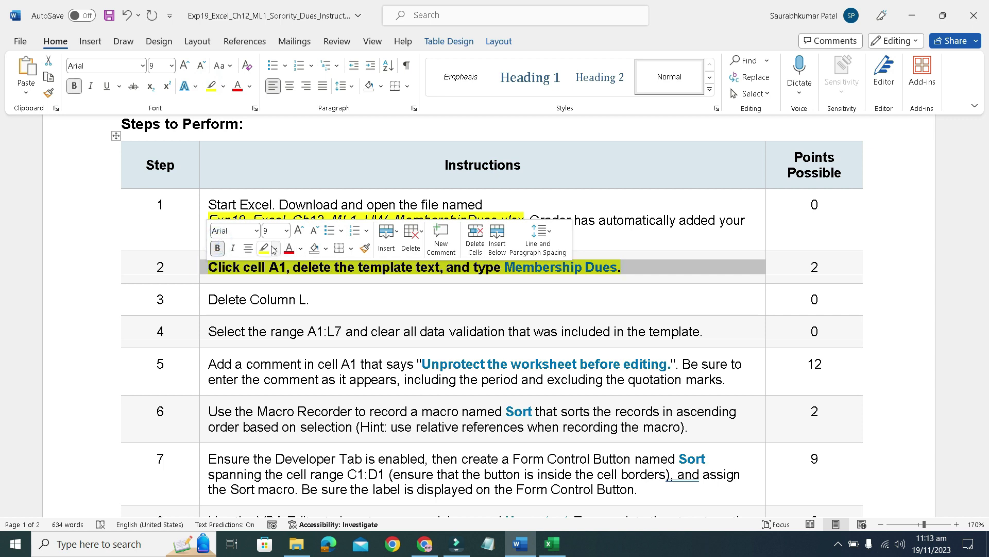
Switch to the MembershipDues workbook in Excel and delete the template text from cell A1 of the Member List sheet
{"action": "left_click", "coordinate": [424, 274]}
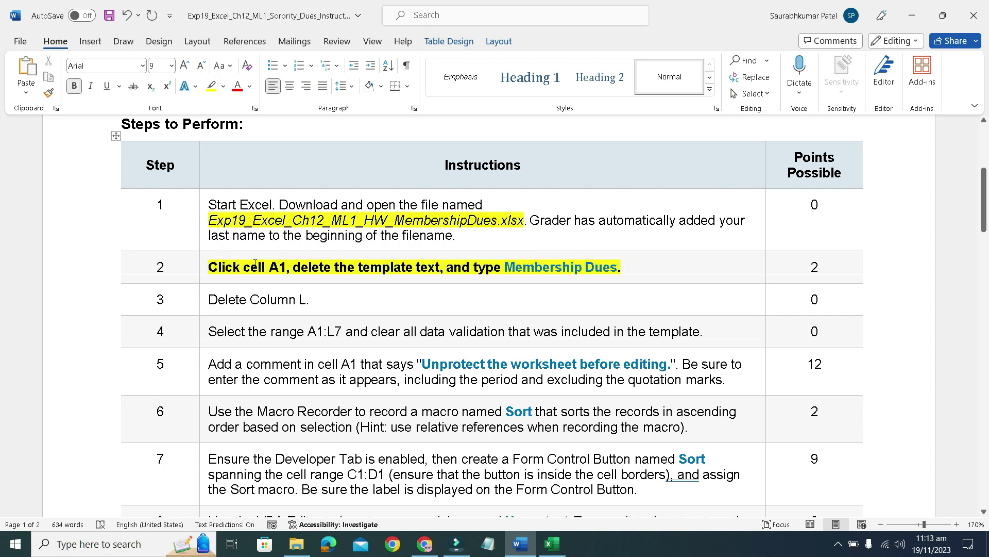
{"action": "left_click_drag", "start_coordinate": [265, 268], "coordinate": [438, 272]}
{"action": "left_click", "coordinate": [520, 543]}
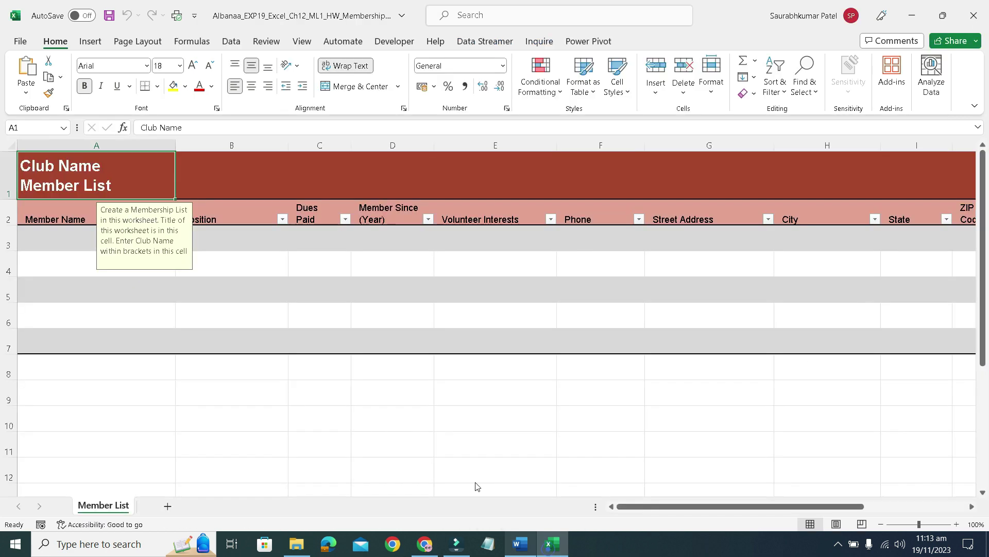
{"action": "left_click", "coordinate": [204, 127]}
{"action": "left_click_drag", "start_coordinate": [204, 127], "coordinate": [136, 128]}
{"action": "key", "text": "BackSpace"}
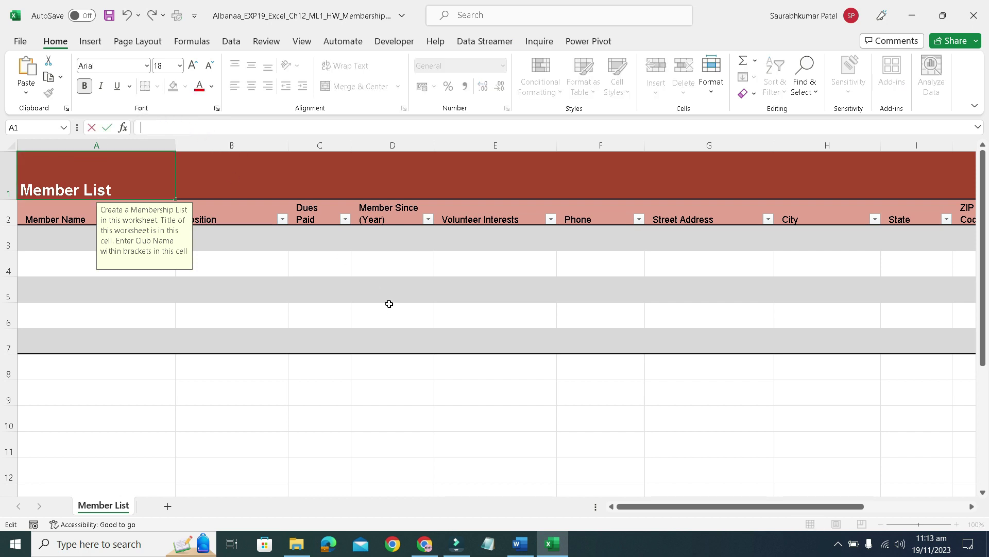
{"action": "scroll", "coordinate": [131, 189], "scroll_direction": "down", "scroll_amount": 1}
{"action": "scroll", "coordinate": [131, 189], "scroll_direction": "up", "scroll_amount": 1}
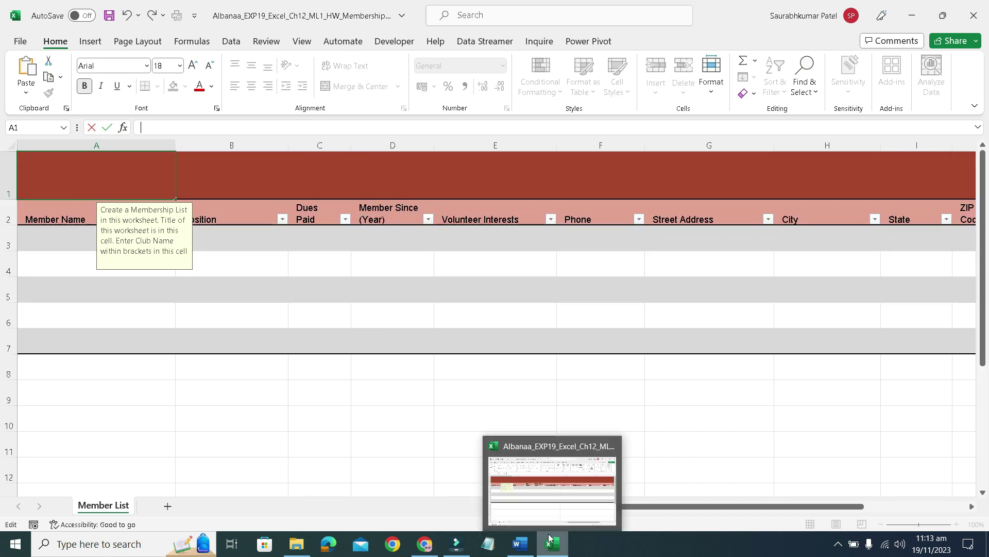
Copy "Membership Dues" from step 2 of the Word instructions and paste it into cell A1 of the Excel sheet
{"action": "left_click", "coordinate": [521, 544]}
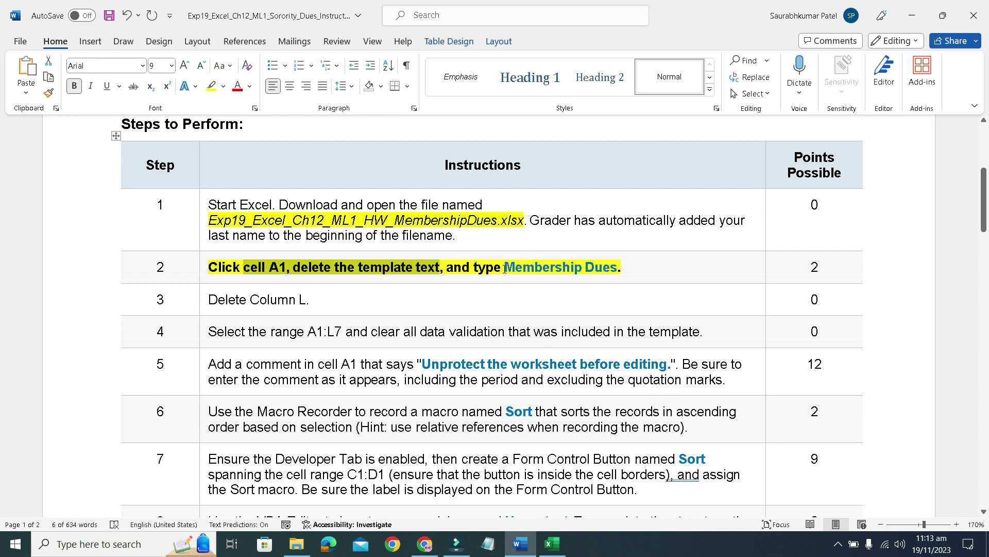
{"action": "left_click_drag", "start_coordinate": [508, 270], "coordinate": [609, 277]}
{"action": "key", "text": "ctrl+c"}
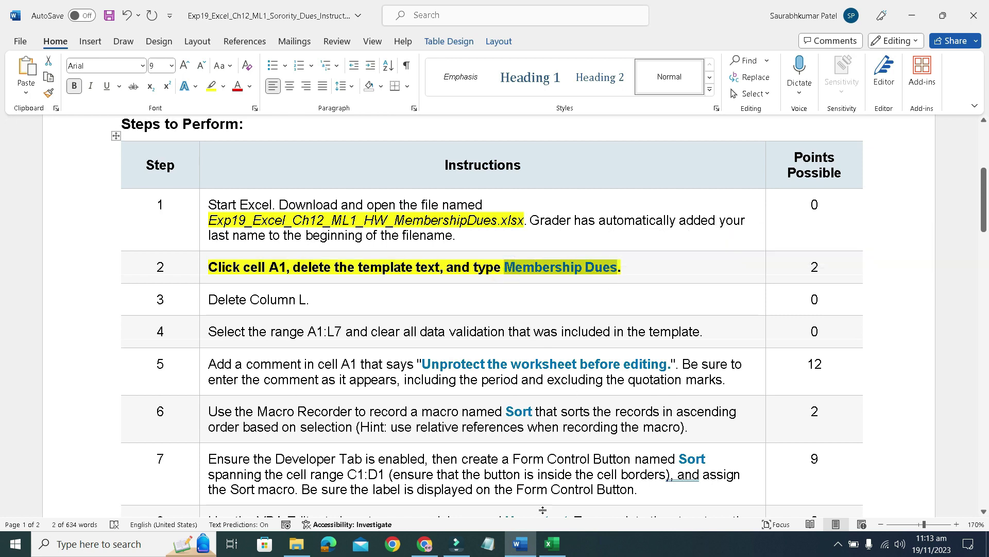
{"action": "left_click", "coordinate": [553, 544]}
{"action": "left_click", "coordinate": [155, 129]}
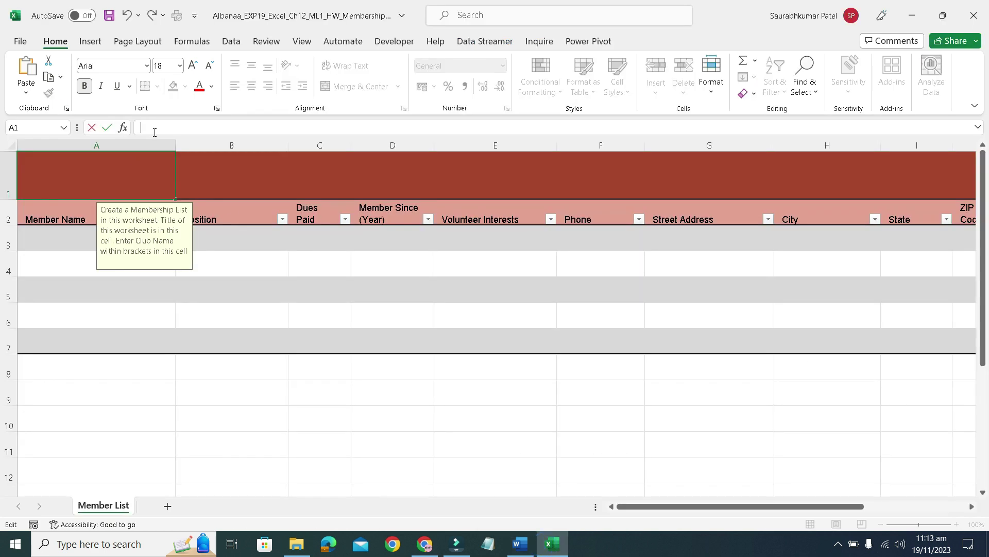
{"action": "key", "text": "ctrl+v"}
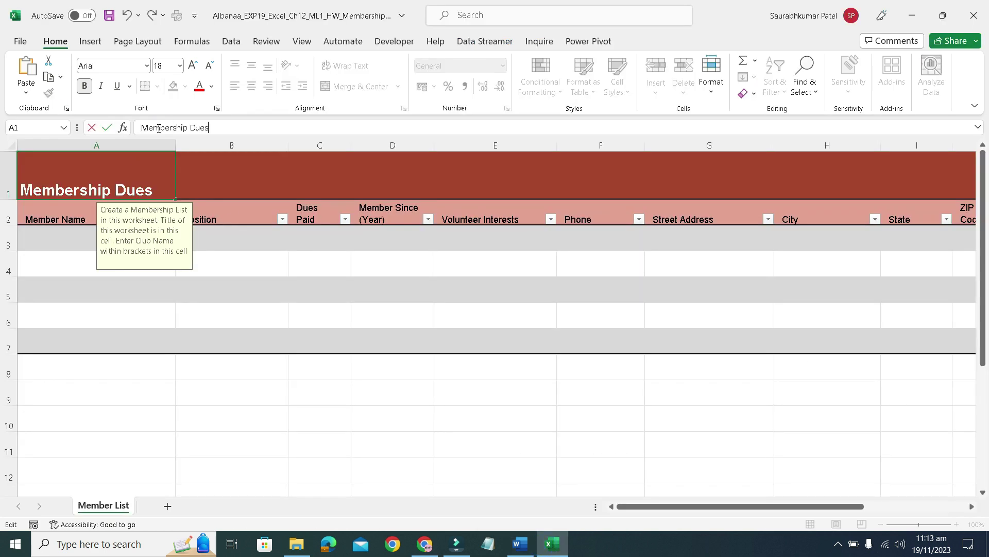
{"action": "key", "text": "Return"}
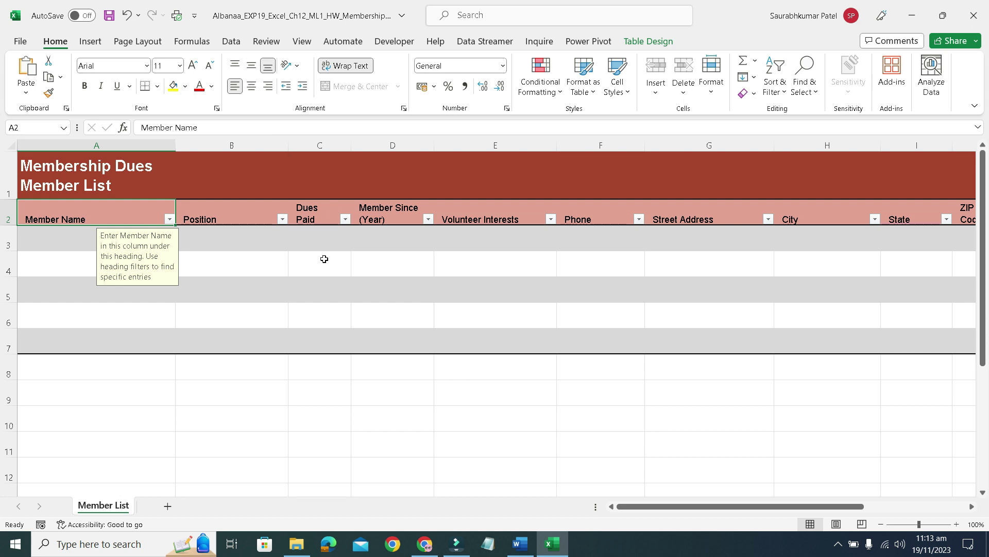
Replace the entire contents of cell A1, including the leftover "Member List" line, with "Membership Dues"
{"action": "left_click", "coordinate": [124, 192]}
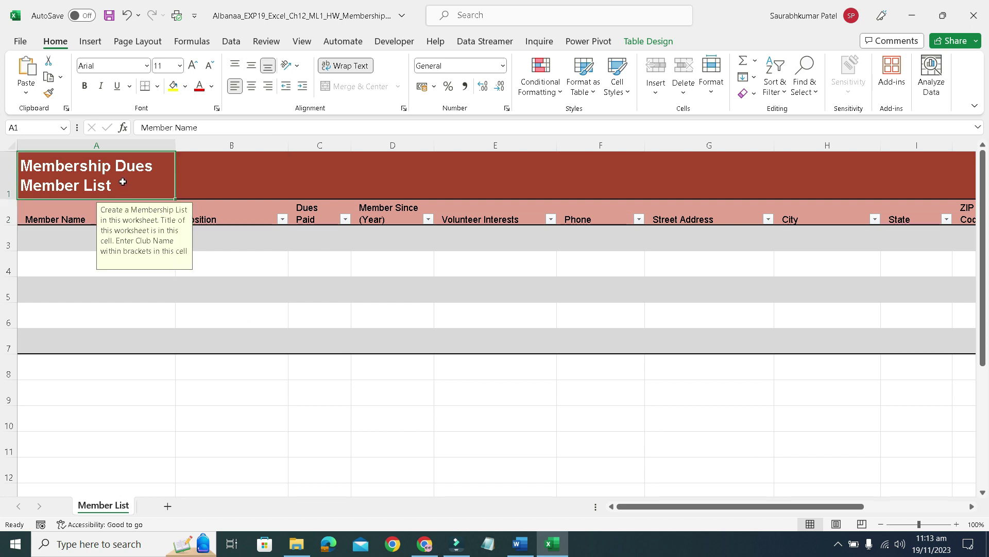
{"action": "left_click", "coordinate": [218, 128]}
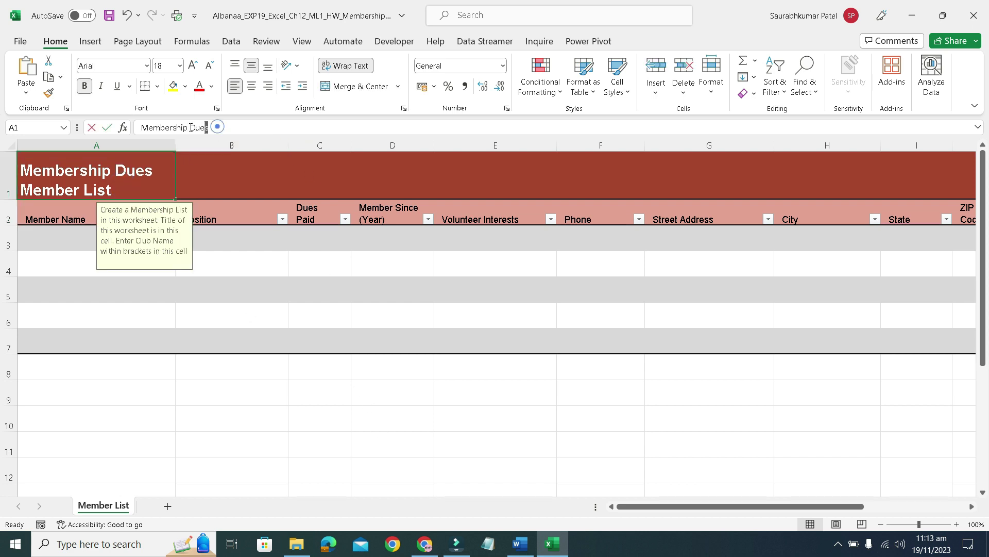
{"action": "left_click_drag", "start_coordinate": [218, 127], "coordinate": [127, 129]}
{"action": "key", "text": "ctrl+c"}
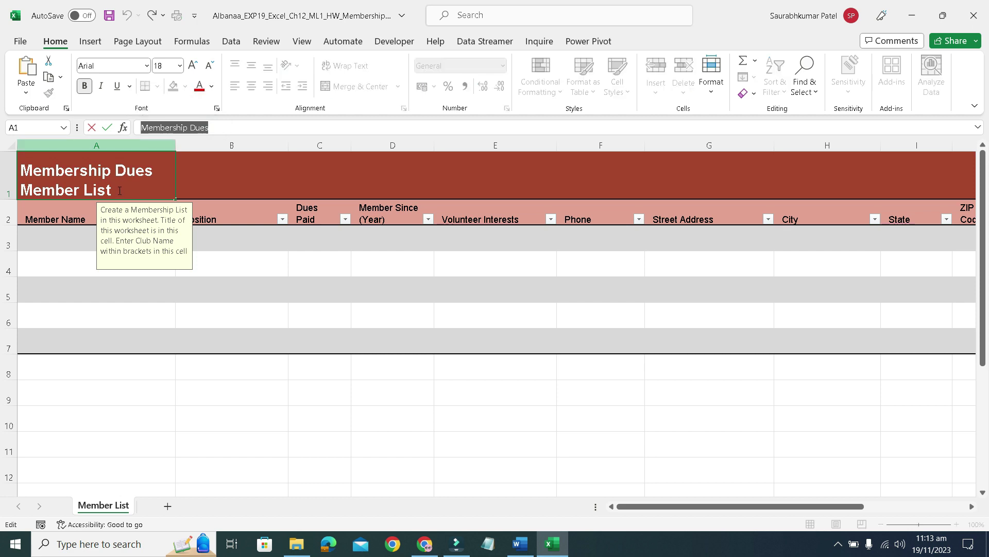
{"action": "left_click", "coordinate": [119, 191]}
{"action": "left_click_drag", "start_coordinate": [119, 191], "coordinate": [20, 165]}
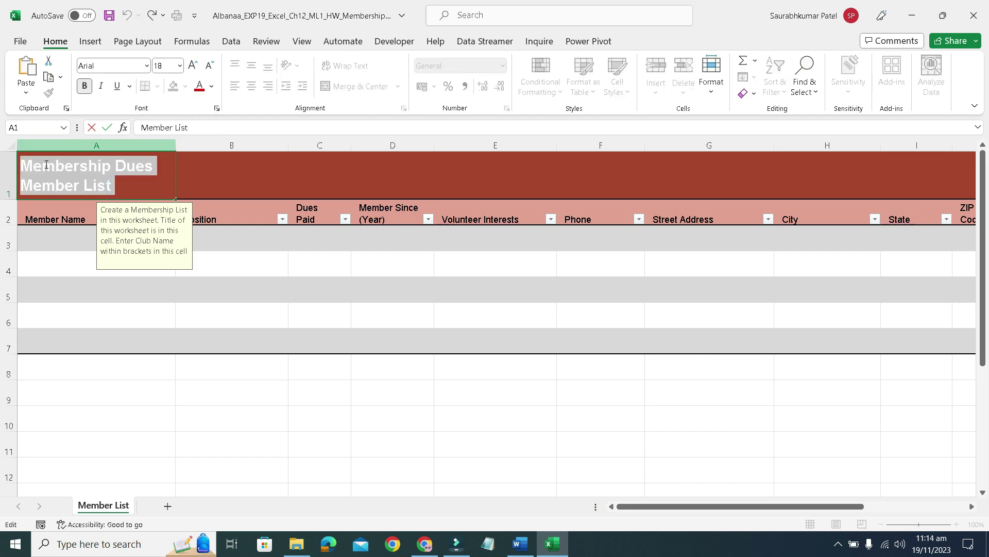
{"action": "key", "text": "BackSpace"}
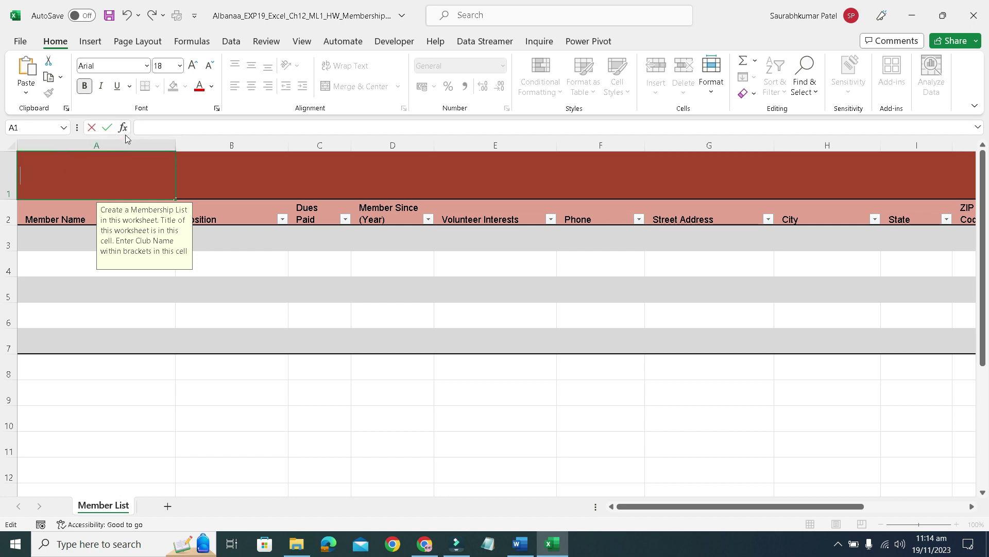
{"action": "left_click", "coordinate": [165, 128]}
{"action": "key", "text": "ctrl+v"}
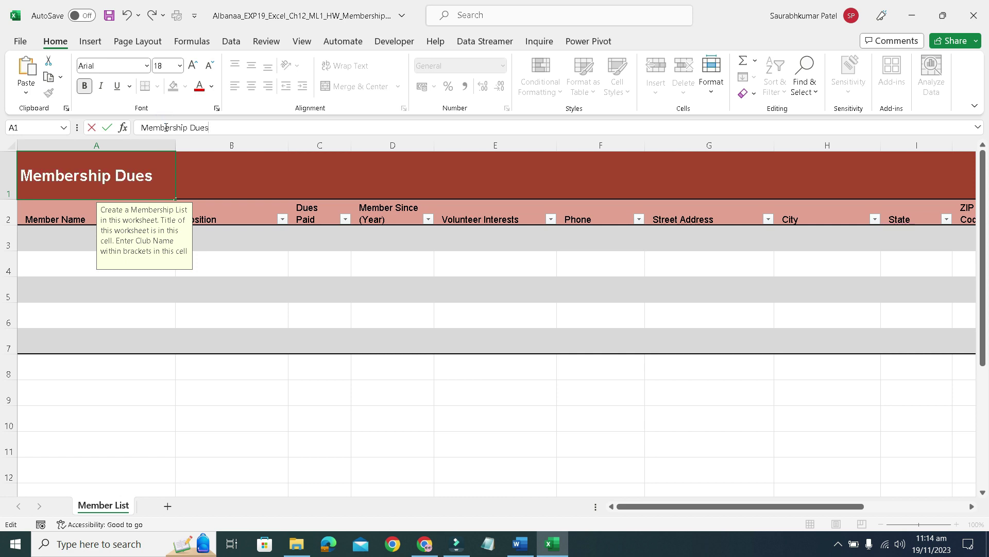
{"action": "key", "text": "Return"}
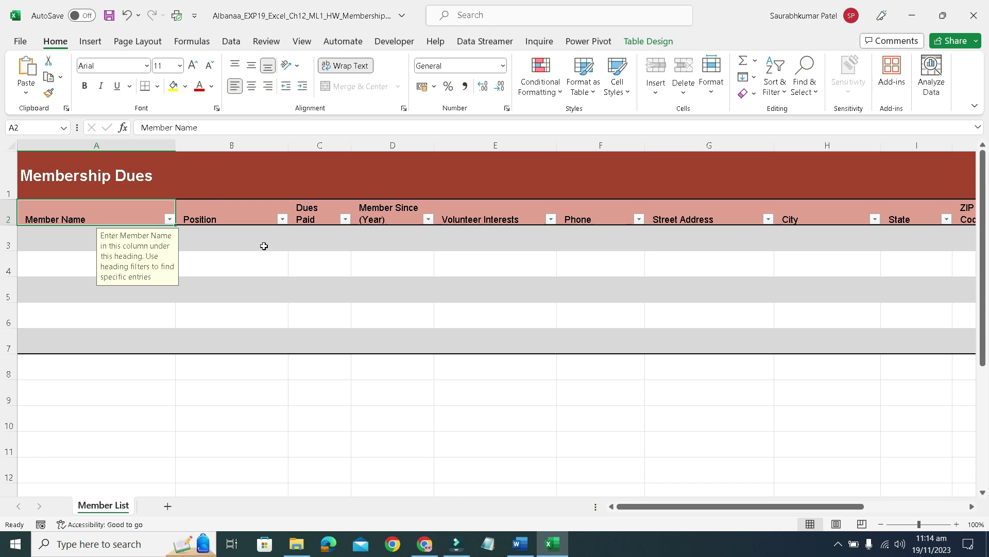
Switch to the Word instructions and remove the bold and yellow highlighting from the step 2 instruction
{"action": "left_click", "coordinate": [520, 543]}
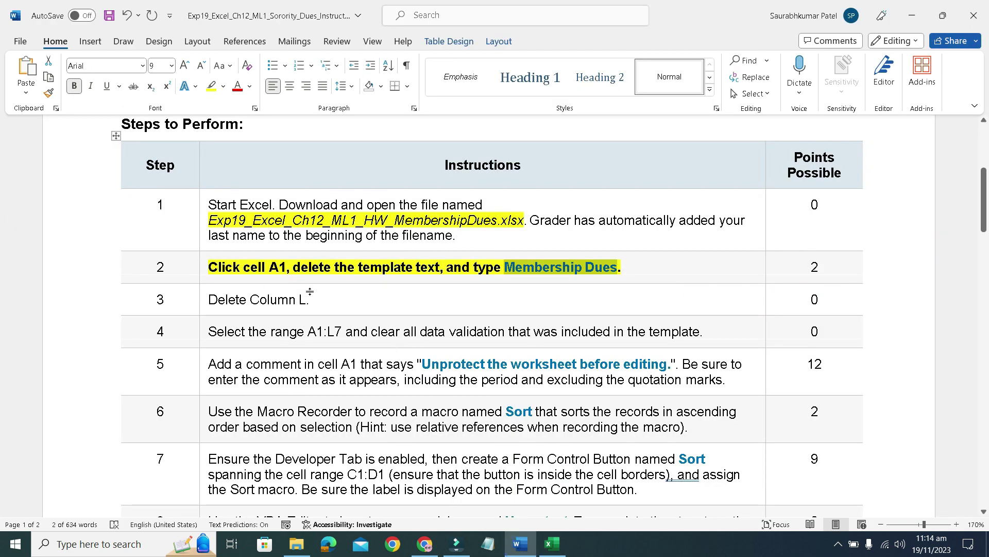
{"action": "left_click", "coordinate": [206, 269]}
{"action": "left_click", "coordinate": [217, 247]}
{"action": "left_click", "coordinate": [264, 248]}
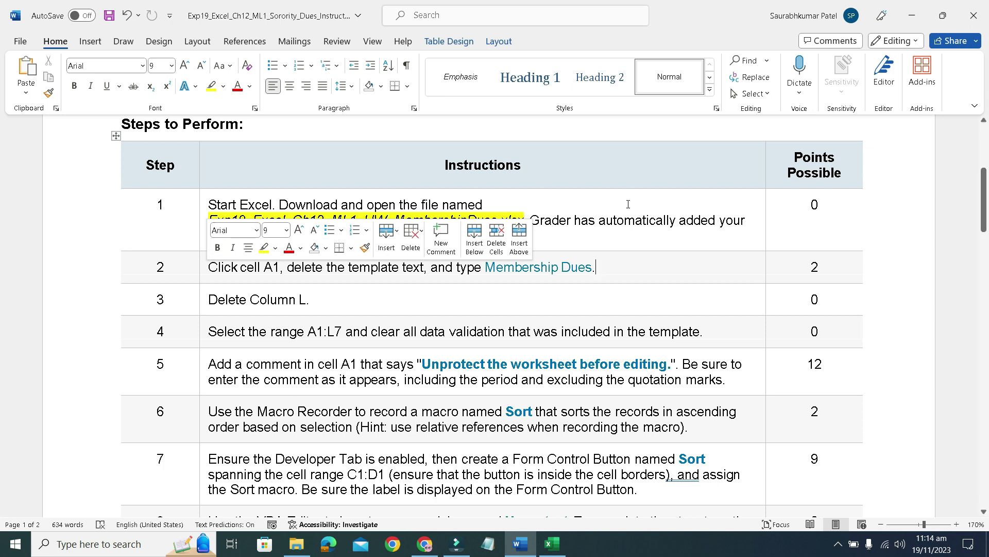
{"action": "left_click", "coordinate": [584, 245]}
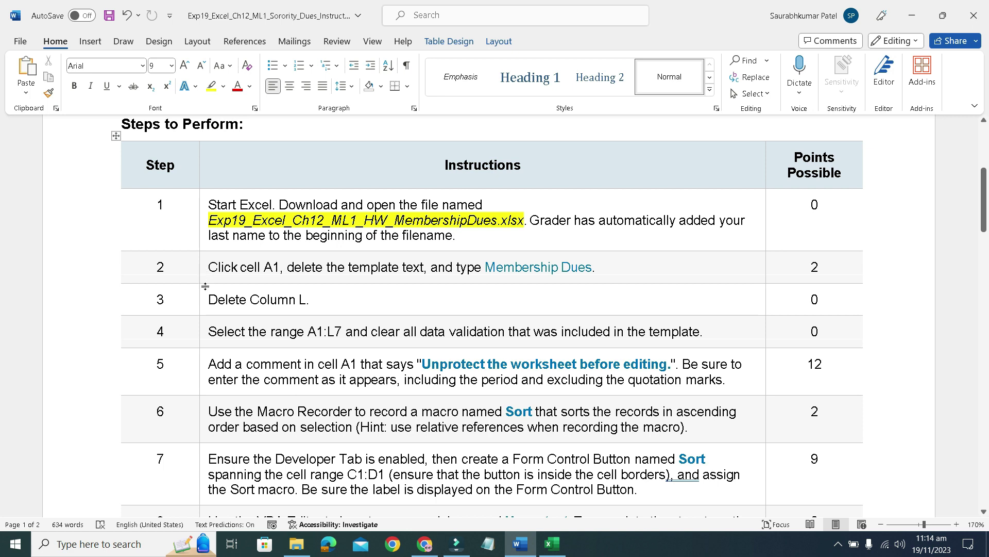
Make the step 3 text "Delete Column L" bold and highlight it in yellow
{"action": "left_click_drag", "start_coordinate": [211, 301], "coordinate": [309, 300]}
{"action": "left_click", "coordinate": [318, 281]}
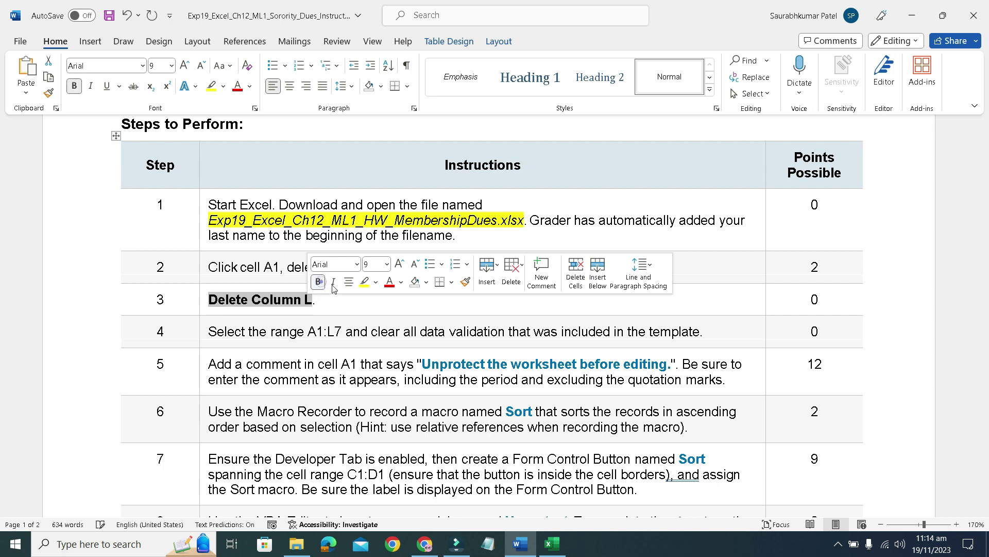
{"action": "left_click", "coordinate": [360, 285]}
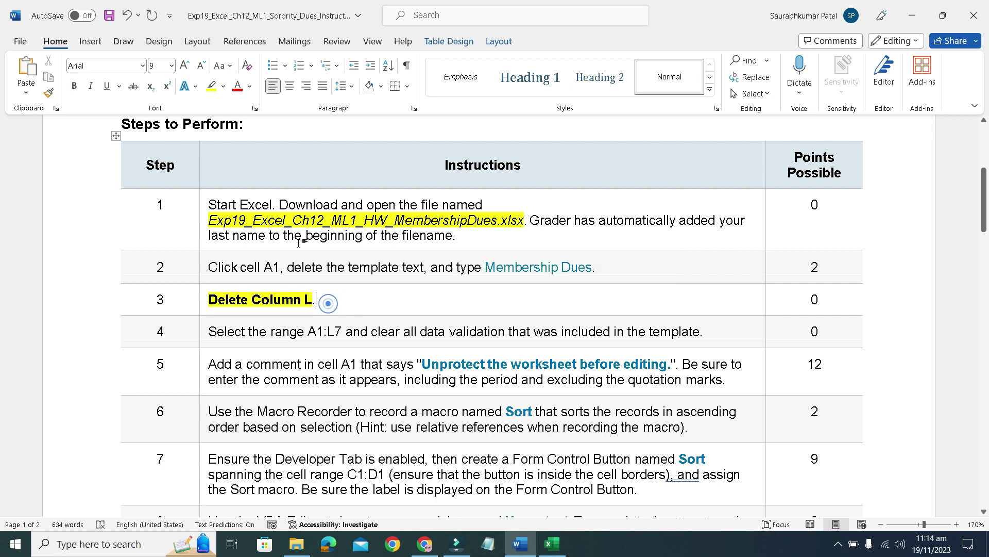
Remove the yellow highlighting from the workbook file name in the step 1 instruction
{"action": "left_click_drag", "start_coordinate": [525, 221], "coordinate": [208, 222]}
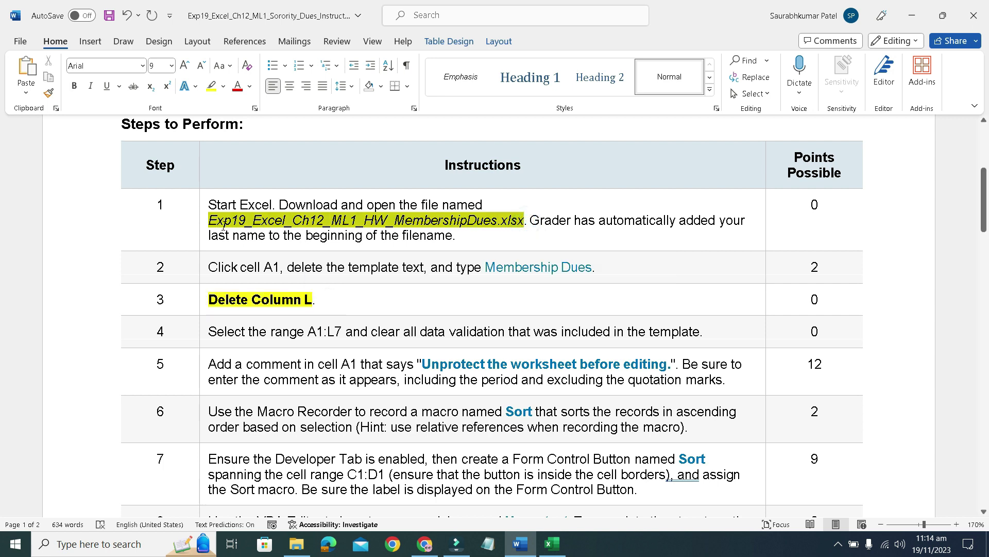
{"action": "left_click", "coordinate": [280, 204]}
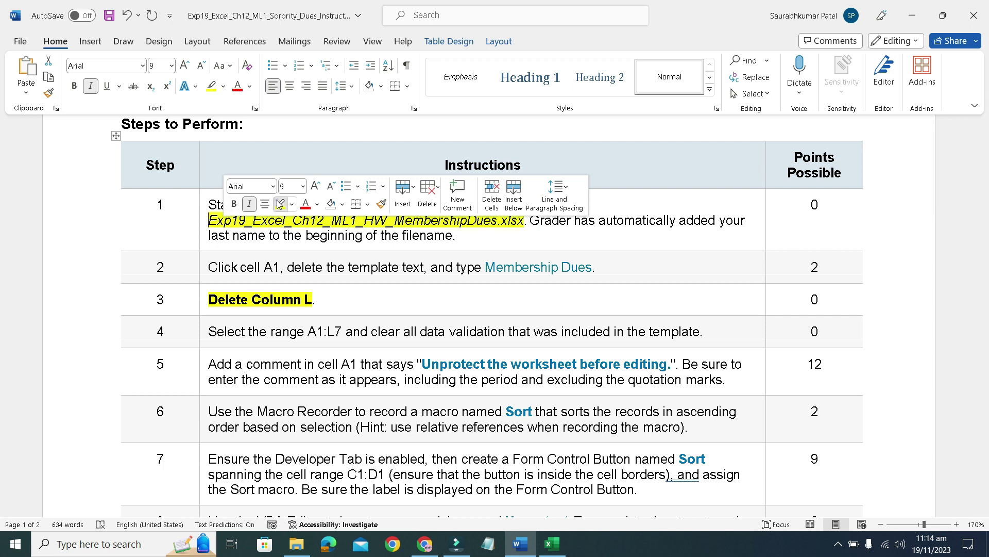
{"action": "left_click", "coordinate": [350, 303]}
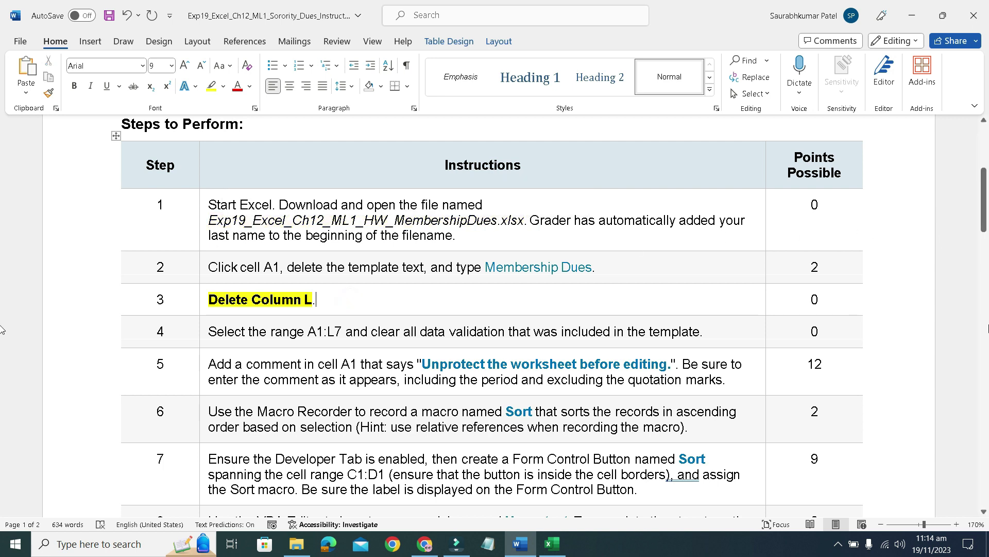
Switch to Excel and delete column L, the Fax column, from the Member List sheet
{"action": "left_click_drag", "start_coordinate": [984, 217], "coordinate": [985, 242]}
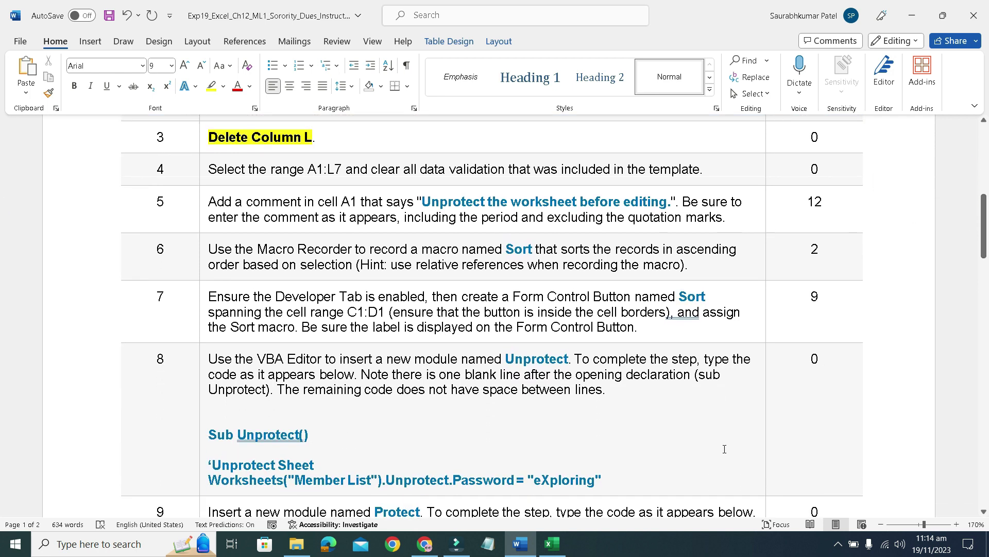
{"action": "left_click", "coordinate": [552, 544]}
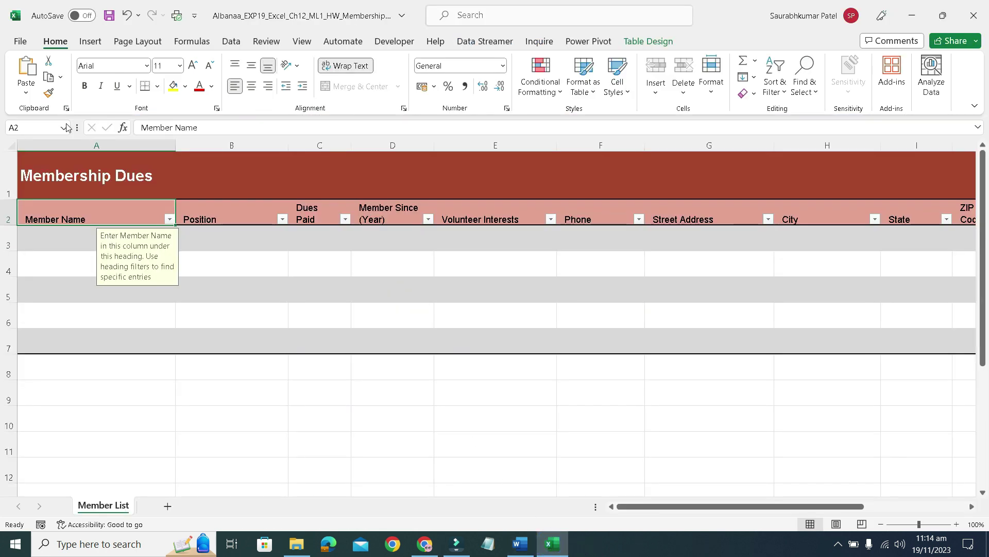
{"action": "left_click_drag", "start_coordinate": [707, 507], "coordinate": [794, 507]}
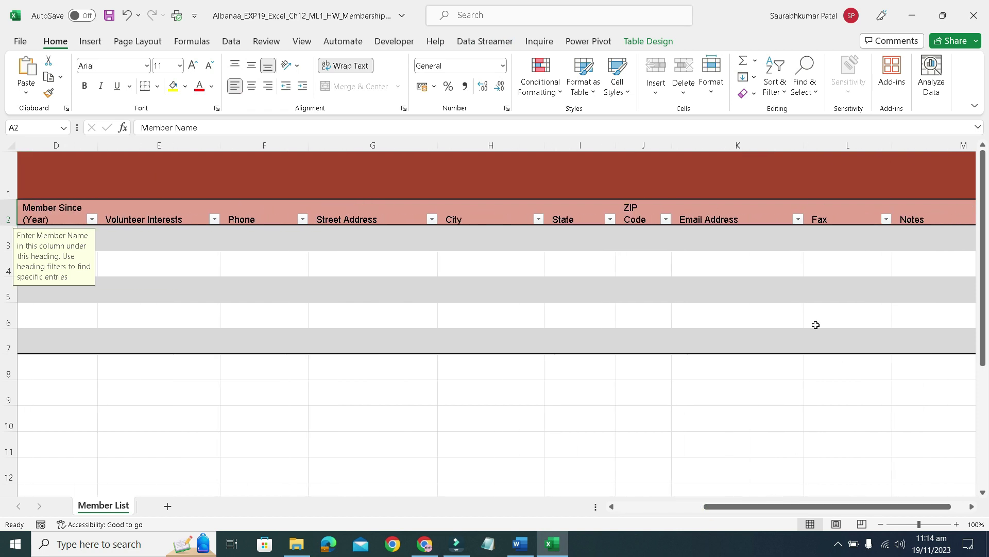
{"action": "left_click", "coordinate": [849, 142]}
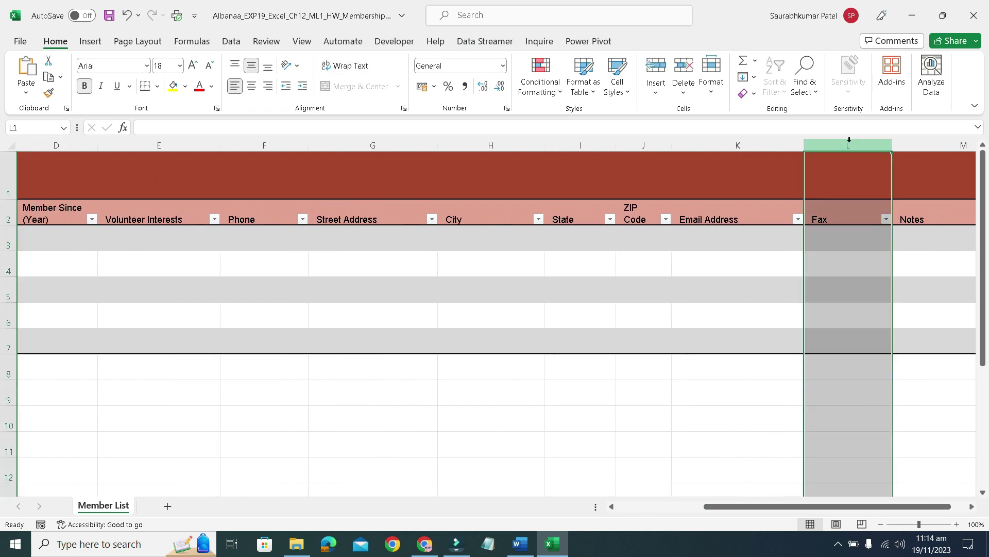
{"action": "right_click", "coordinate": [849, 140]}
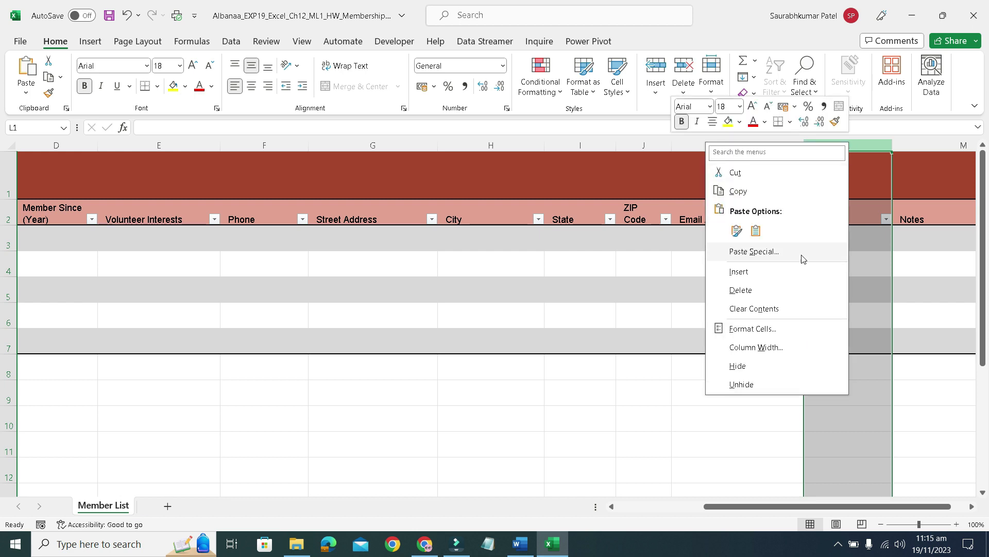
{"action": "left_click", "coordinate": [782, 295]}
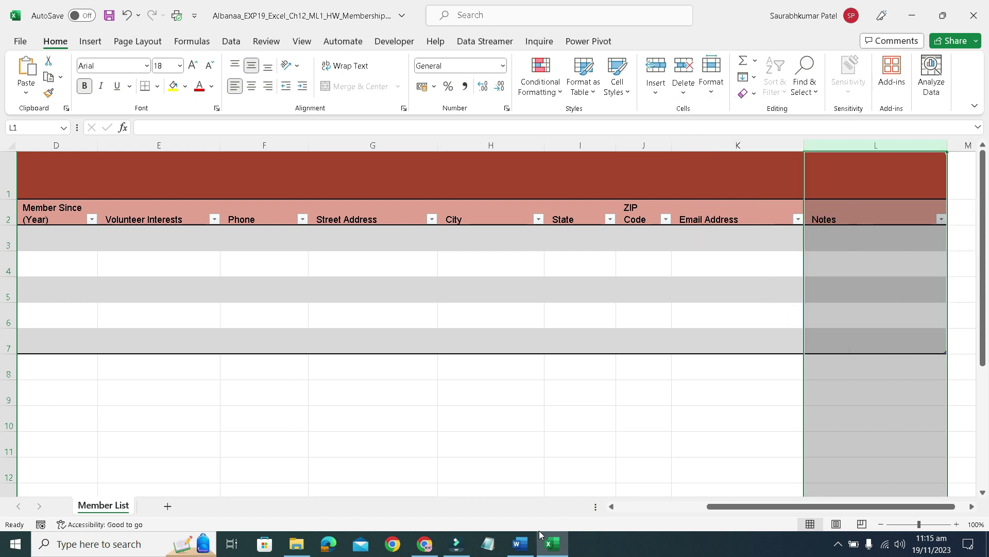
Switch to the Word instructions and clear the bold and yellow highlighting from the step 3 instruction
{"action": "left_click", "coordinate": [520, 543]}
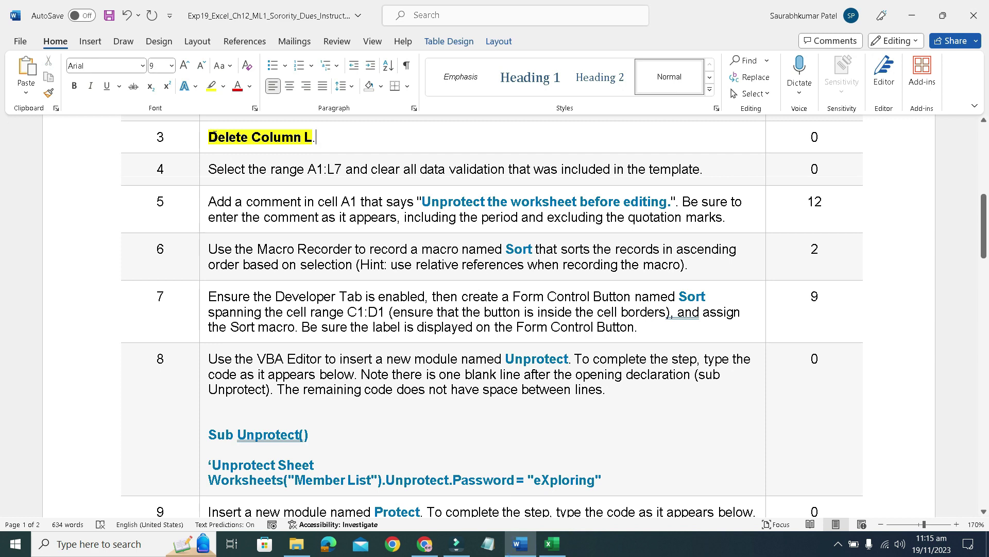
{"action": "left_click", "coordinate": [202, 145]}
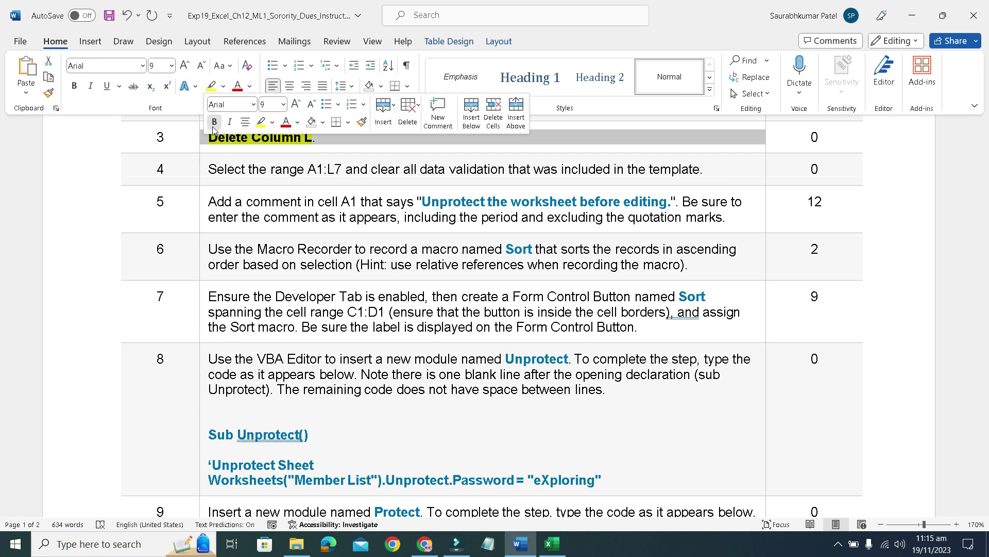
{"action": "left_click", "coordinate": [264, 126]}
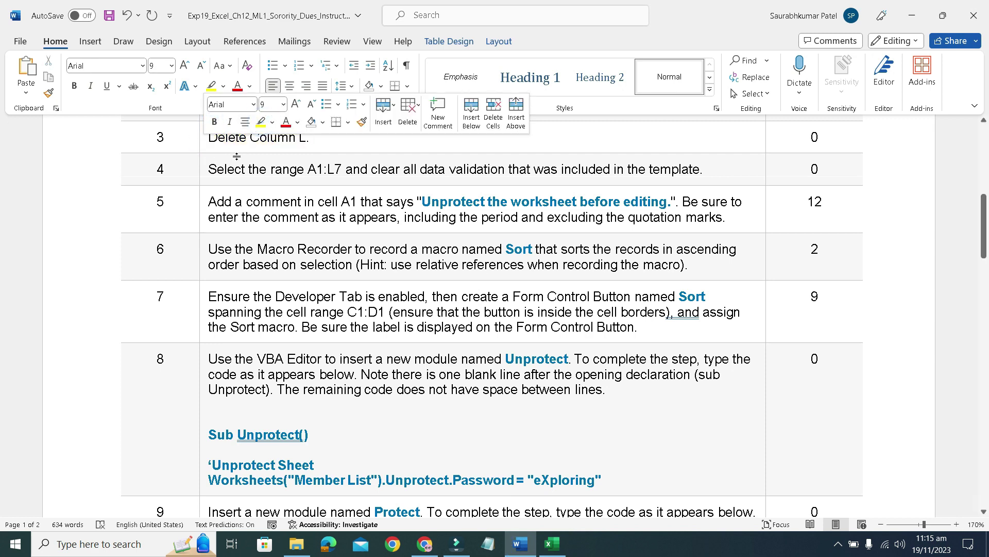
Make the whole step 4 instruction about clearing data validation in range A1:L7 bold
{"action": "left_click", "coordinate": [203, 170]}
{"action": "left_click", "coordinate": [219, 153]}
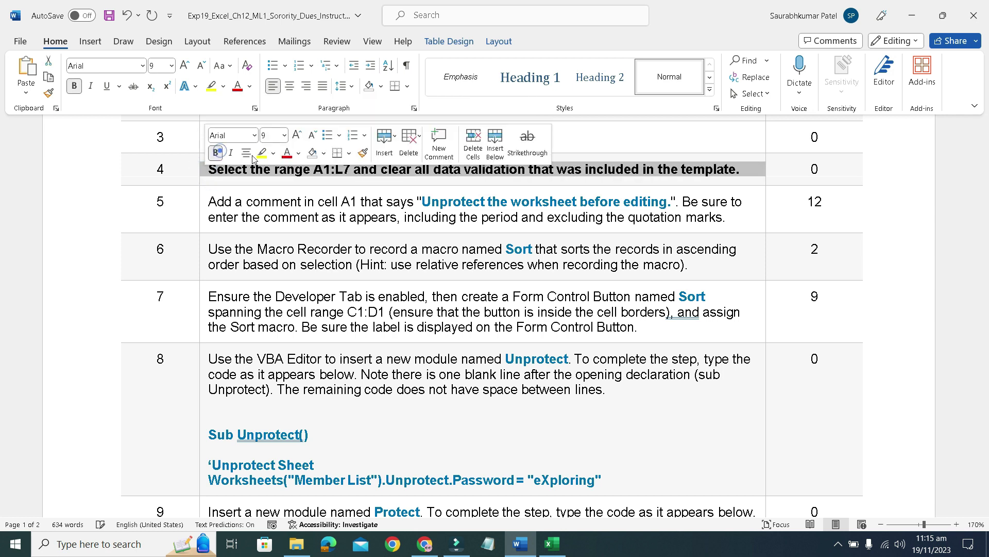
{"action": "left_click", "coordinate": [258, 169]}
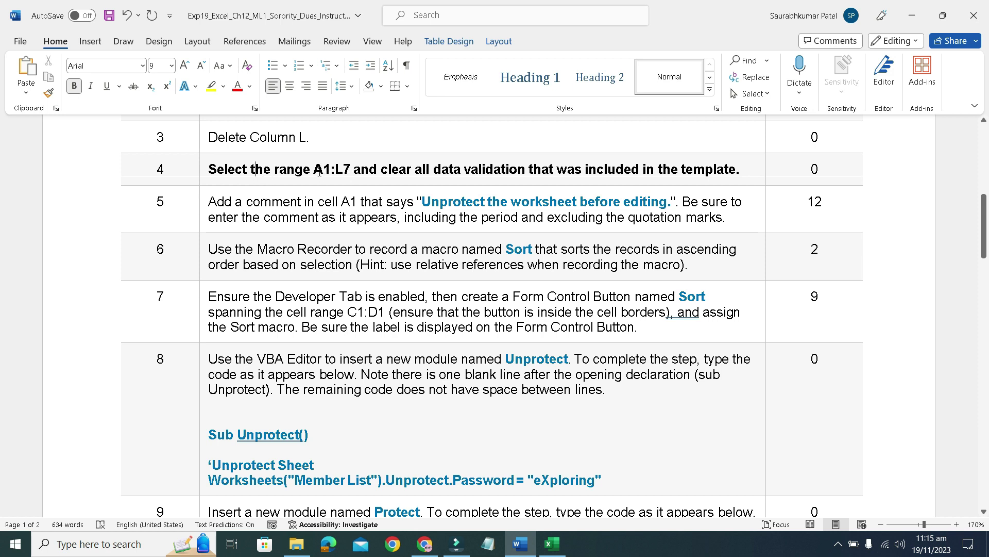
Highlight "A1:L7" and "clear all data validation that was included in the template" in yellow in the step 4 instruction
{"action": "left_click", "coordinate": [212, 85]}
{"action": "left_click_drag", "start_coordinate": [312, 171], "coordinate": [704, 175]}
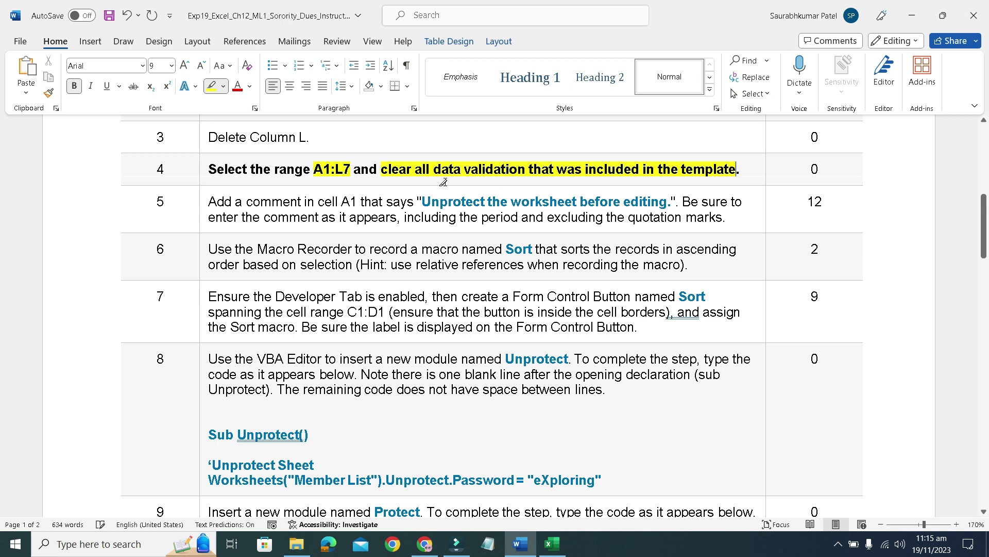
{"action": "left_click", "coordinate": [211, 86]}
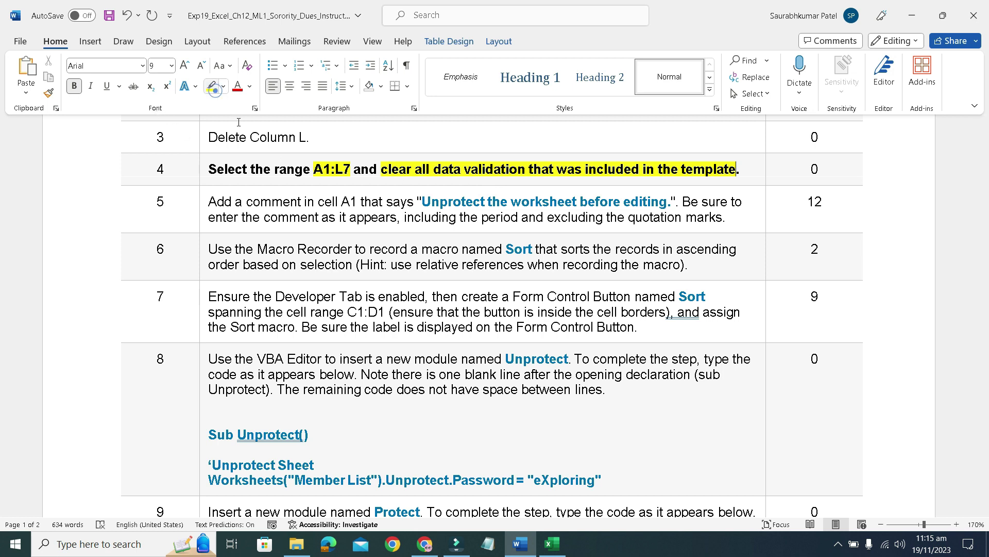
Copy the range reference A1:L7 from step 4, switch to Excel, and clear all data validation from that range on the Member List sheet
{"action": "left_click_drag", "start_coordinate": [349, 166], "coordinate": [314, 162]}
{"action": "key", "text": "ctrl+c"}
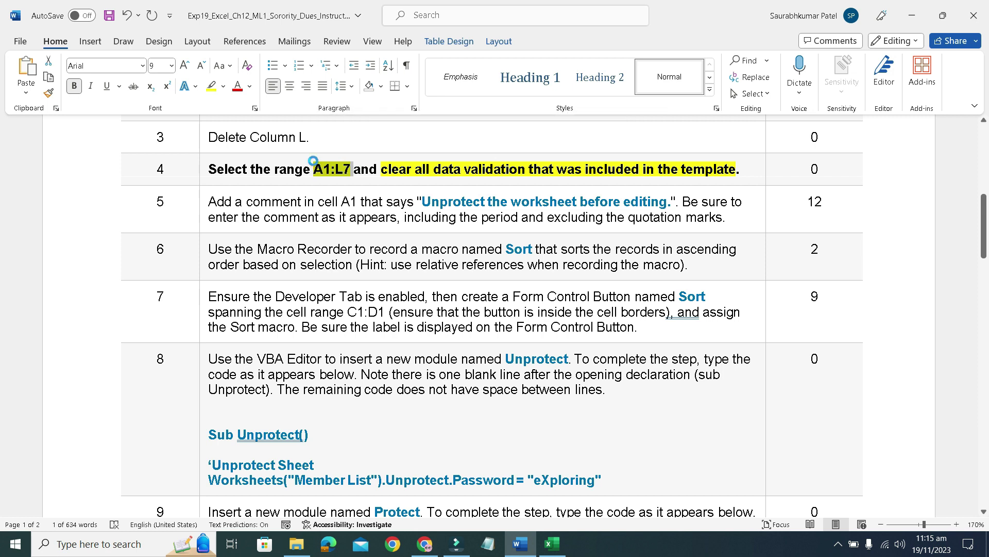
{"action": "left_click", "coordinate": [551, 543]}
{"action": "left_click", "coordinate": [40, 130]}
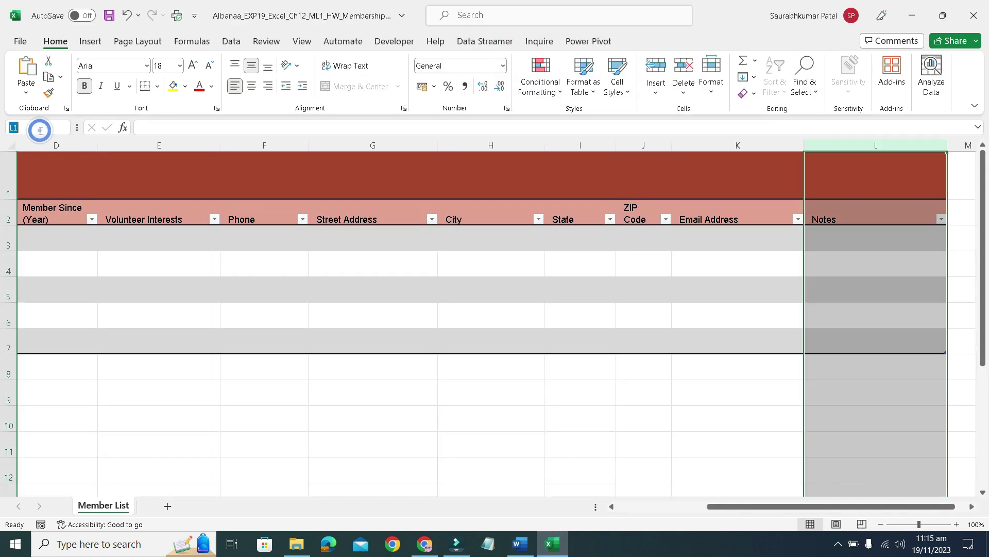
{"action": "key", "text": "ctrl+v"}
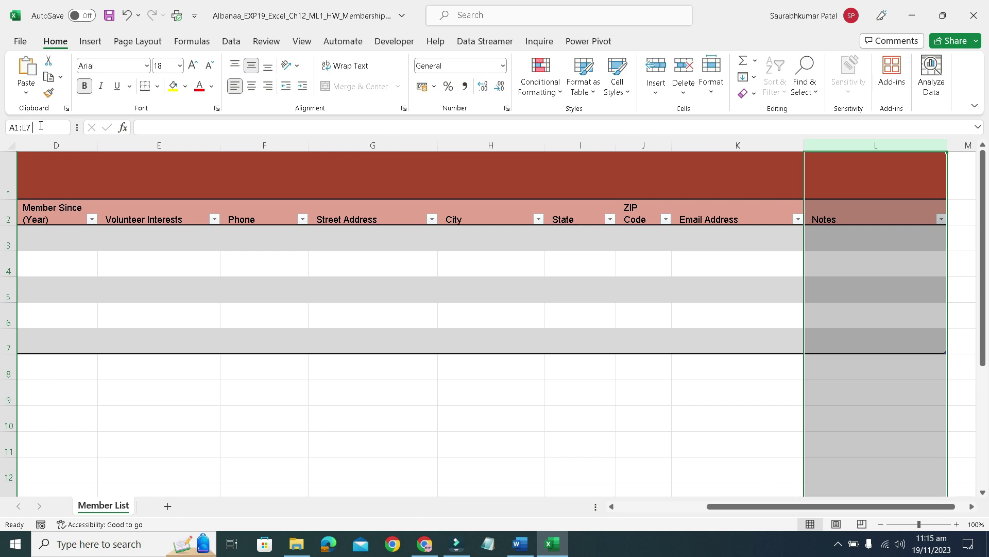
{"action": "key", "text": "Return"}
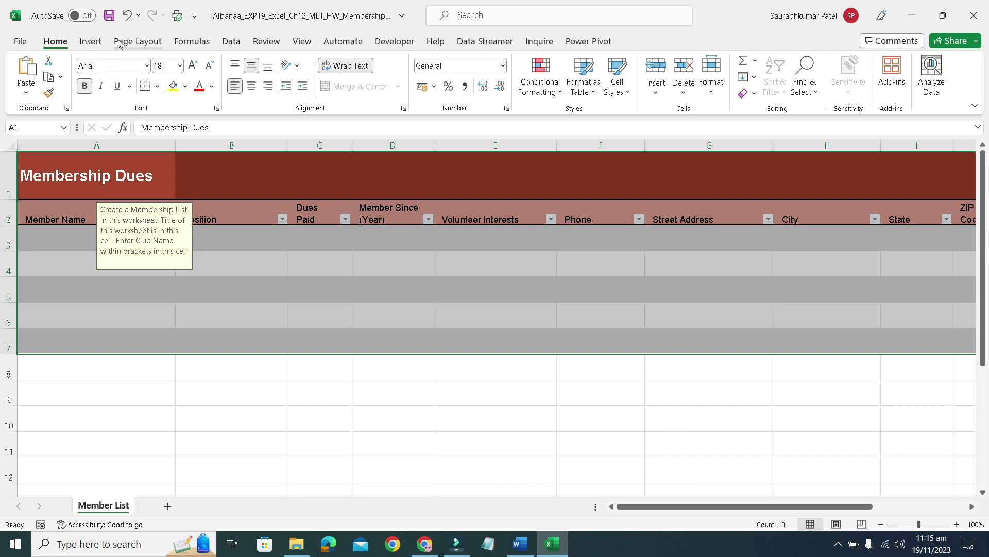
{"action": "left_click", "coordinate": [242, 43]}
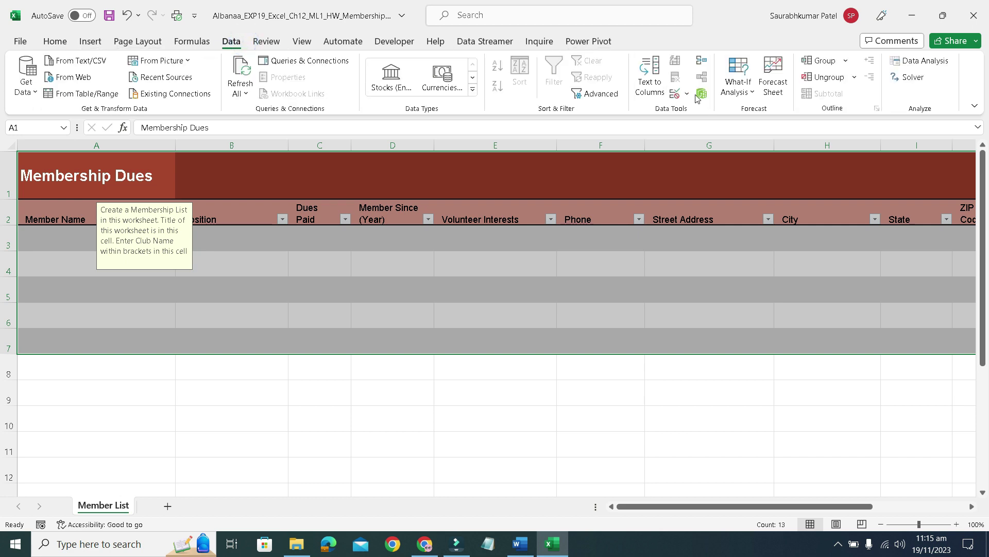
{"action": "left_click", "coordinate": [675, 94]}
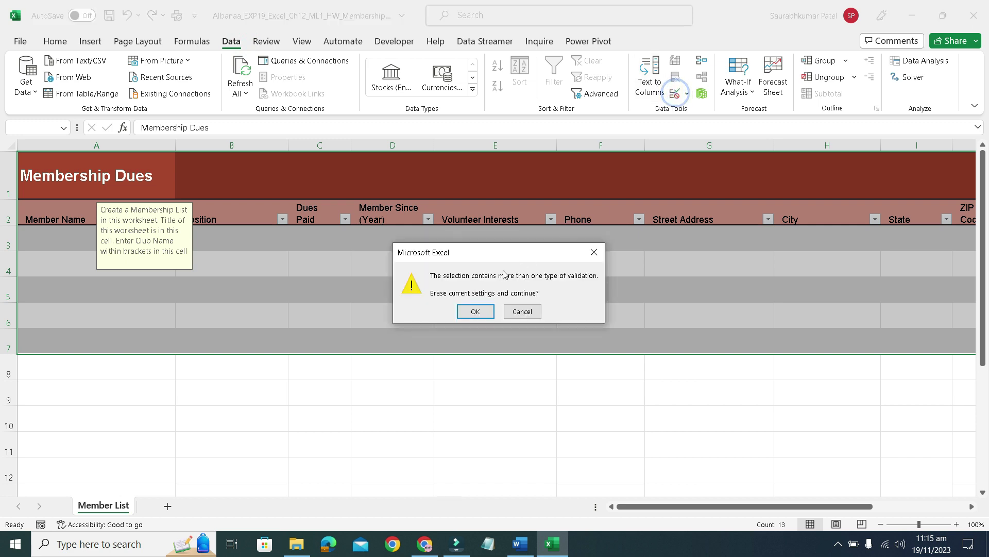
{"action": "left_click", "coordinate": [464, 308]}
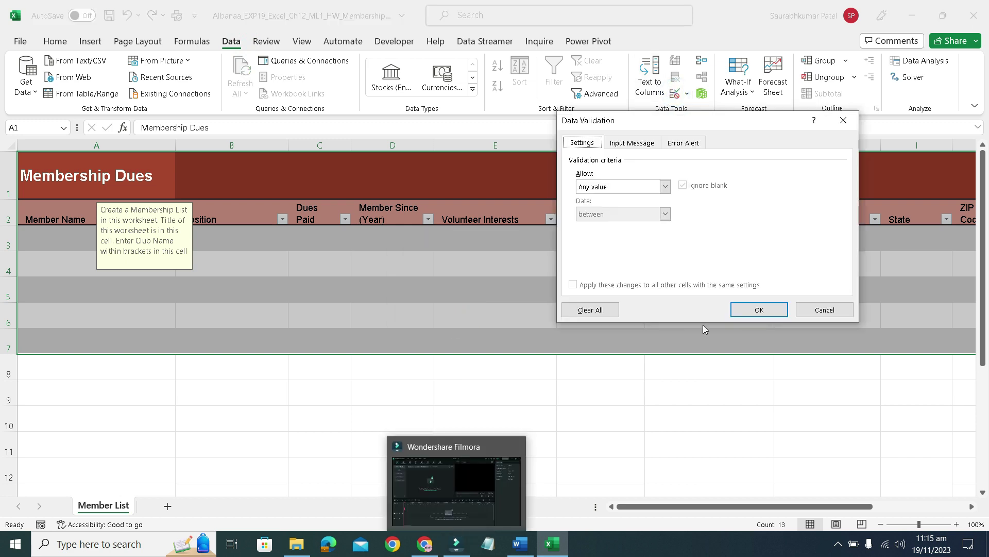
{"action": "left_click", "coordinate": [591, 309]}
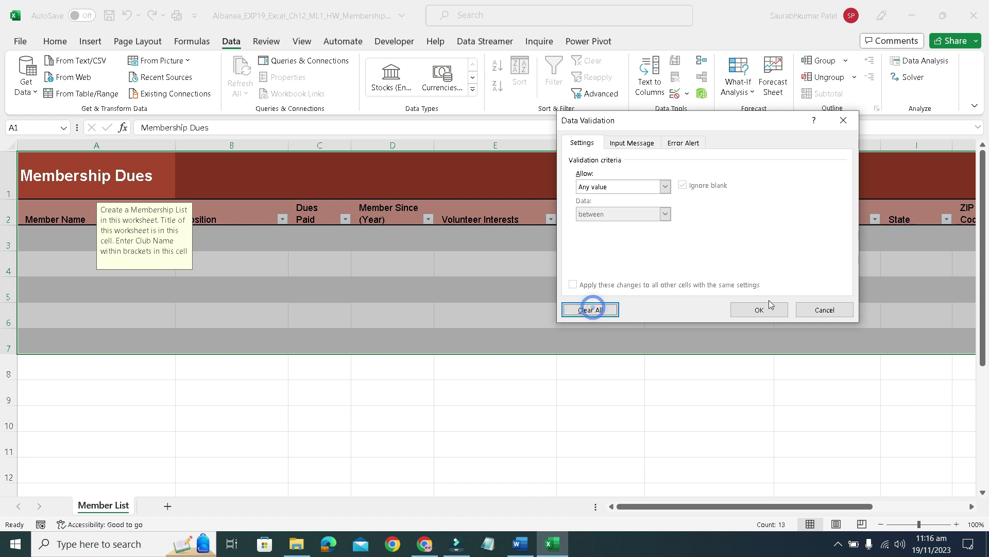
{"action": "left_click", "coordinate": [759, 309]}
Switch to the Word instructions and clear the bold and yellow highlighting from the step 4 instruction
{"action": "left_click", "coordinate": [520, 543]}
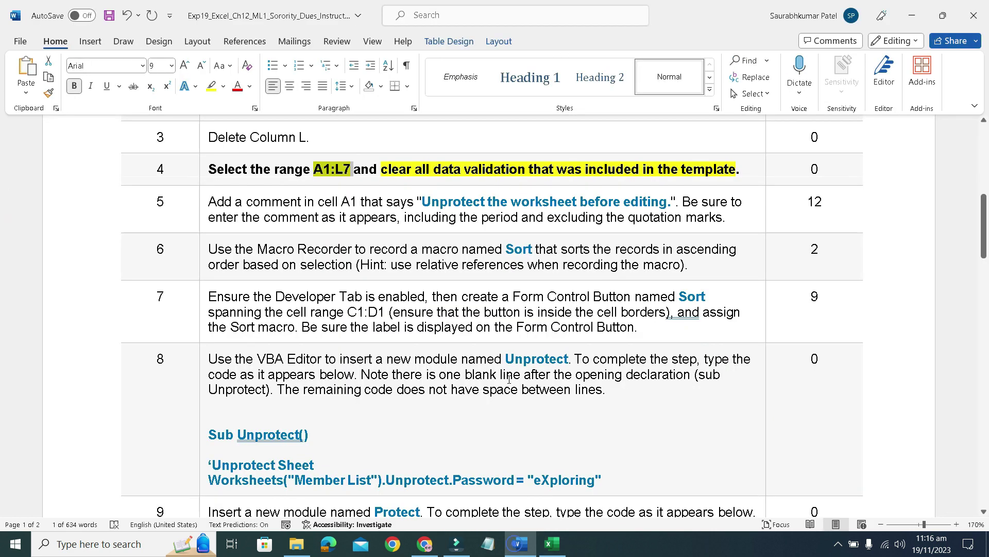
{"action": "left_click", "coordinate": [206, 175]}
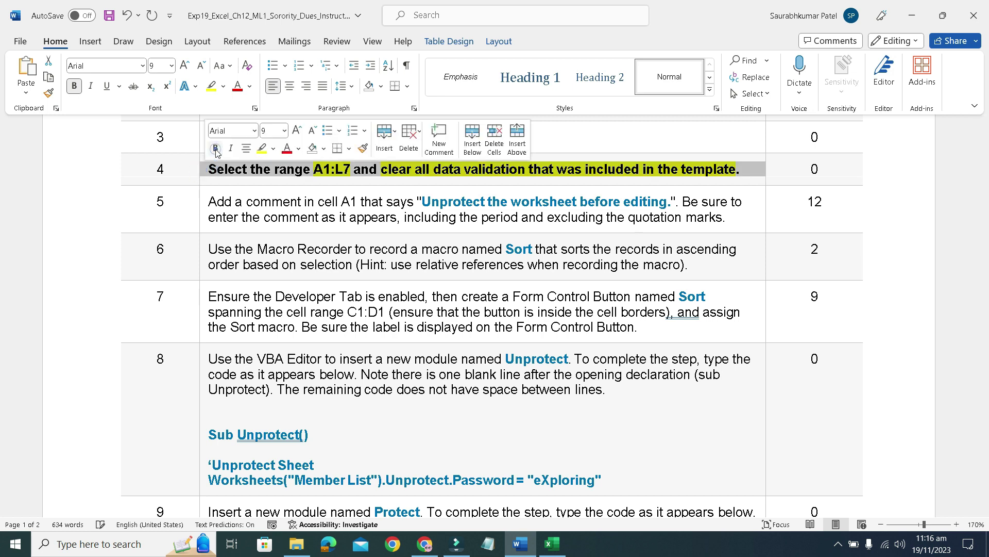
{"action": "left_click", "coordinate": [215, 148]}
{"action": "left_click", "coordinate": [262, 148]}
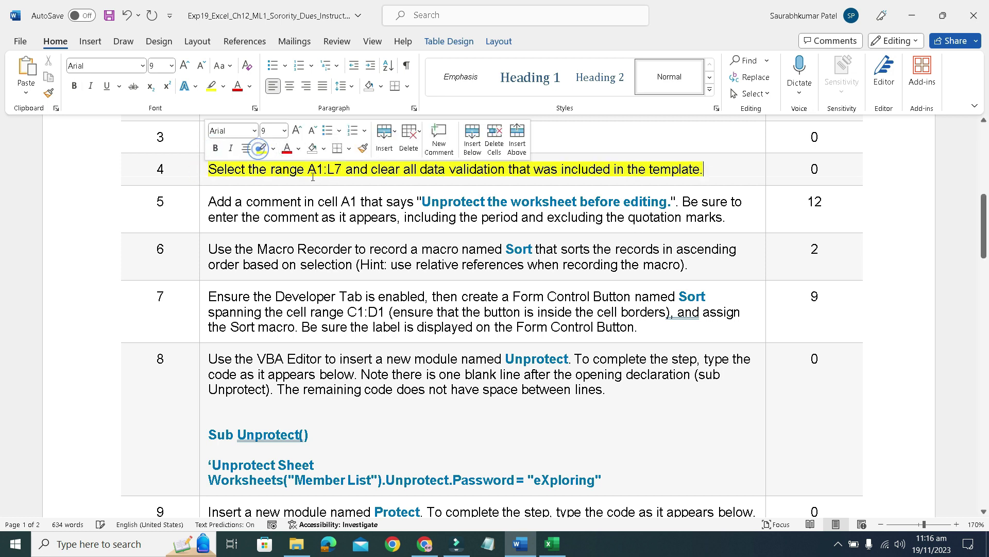
{"action": "left_click", "coordinate": [262, 149]}
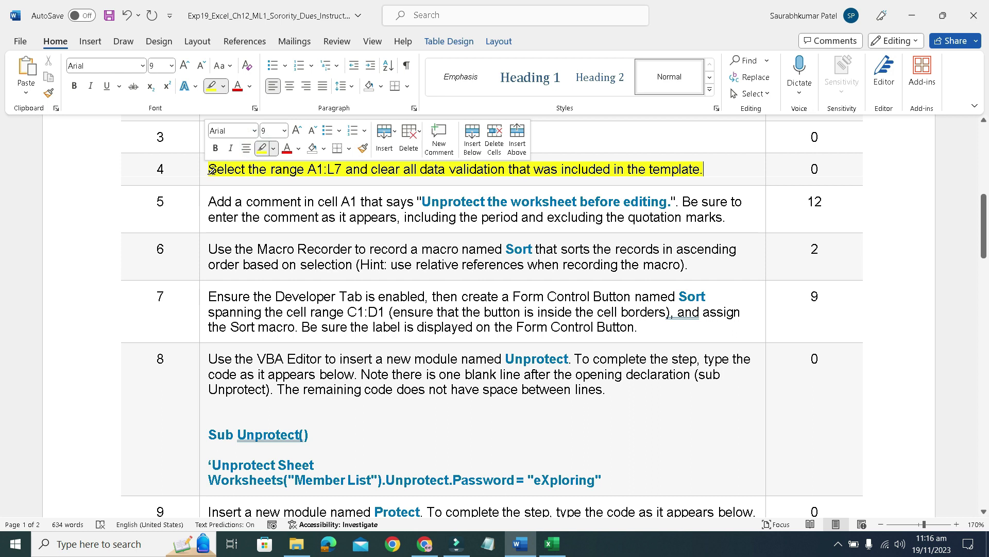
{"action": "left_click_drag", "start_coordinate": [243, 173], "coordinate": [651, 217]}
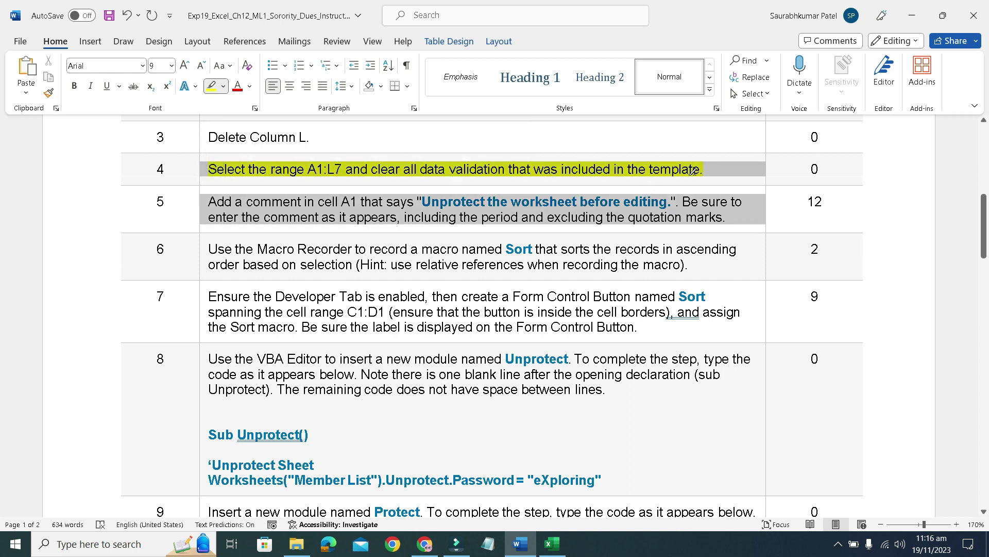
{"action": "left_click_drag", "start_coordinate": [693, 171], "coordinate": [693, 171]}
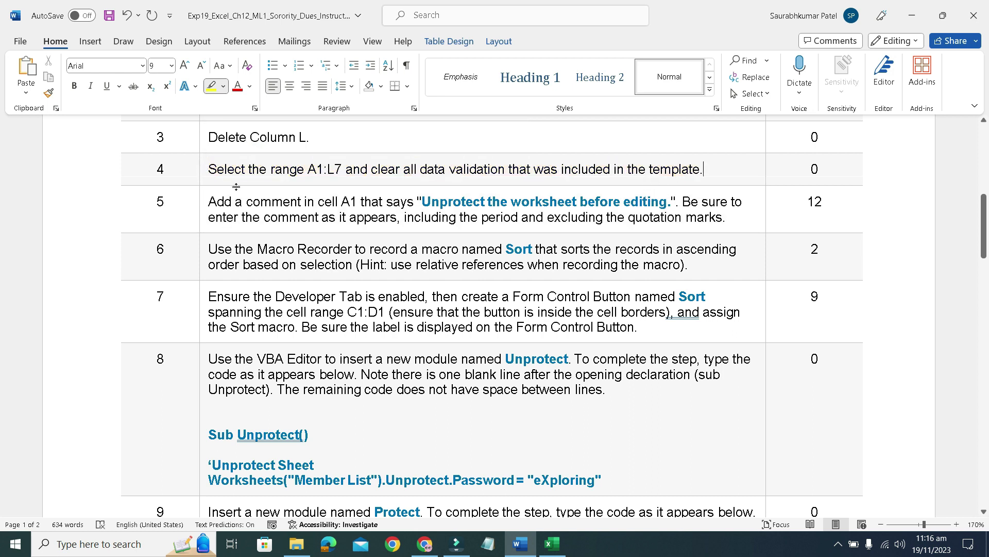
Make the whole step 5 instruction about adding a comment in cell A1 bold, without highlighting
{"action": "left_click", "coordinate": [203, 208]}
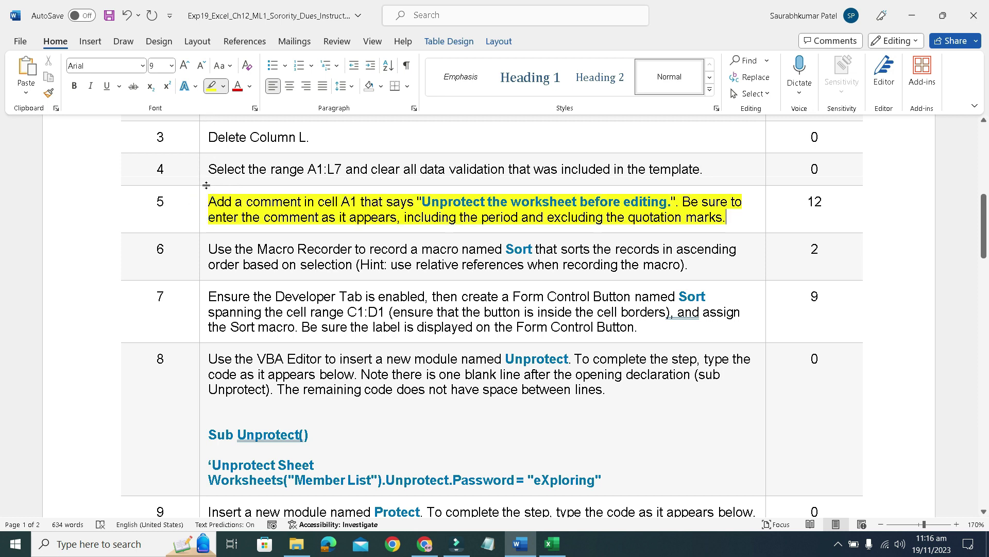
{"action": "left_click", "coordinate": [203, 207]}
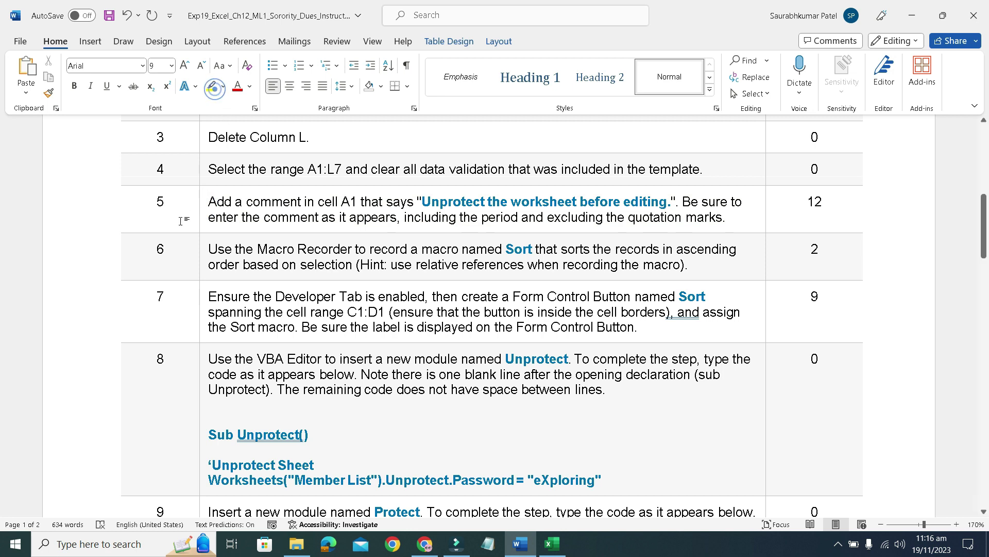
{"action": "left_click", "coordinate": [203, 209]}
{"action": "left_click", "coordinate": [215, 188]}
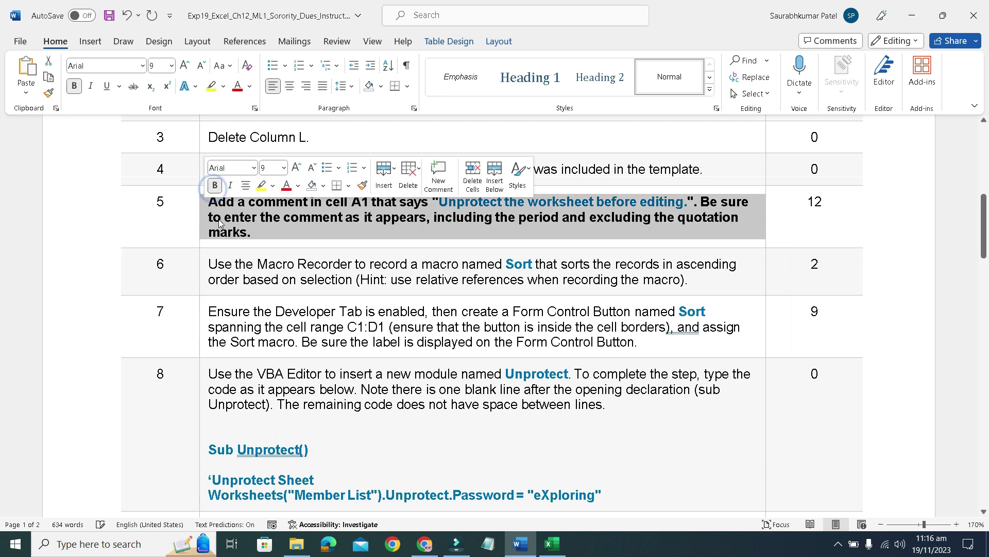
{"action": "left_click", "coordinate": [263, 232]}
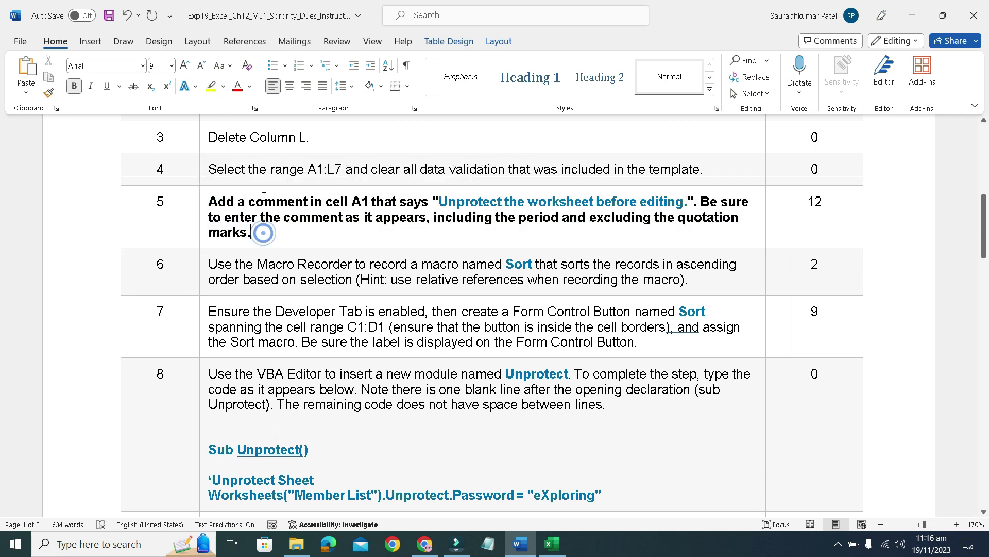
Highlight "A1 that says" and the text from "Unprotect the worksheet before editing." through "quotation marks." in yellow in the step 5 instruction
{"action": "left_click", "coordinate": [211, 86]}
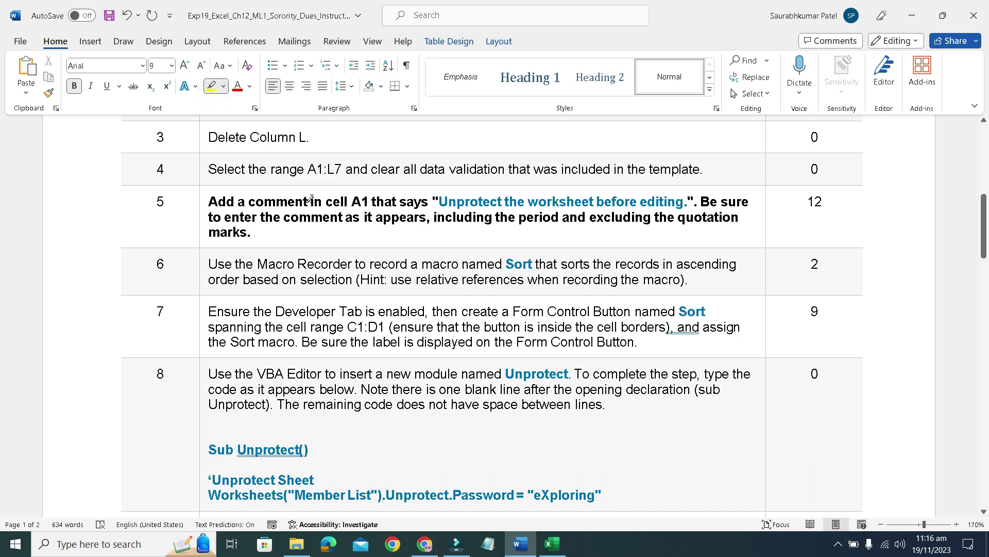
{"action": "left_click_drag", "start_coordinate": [351, 203], "coordinate": [428, 203]}
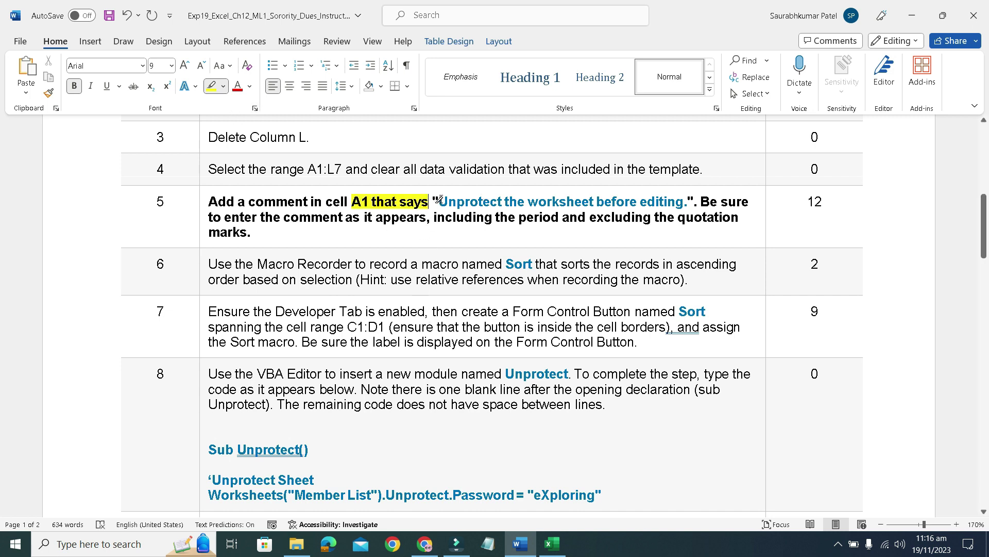
{"action": "mouse_move", "coordinate": [447, 205]}
{"action": "left_mouse_down"}
{"action": "mouse_move", "coordinate": [672, 218]}
{"action": "mouse_move", "coordinate": [309, 233]}
{"action": "mouse_move", "coordinate": [390, 206]}
{"action": "mouse_move", "coordinate": [480, 228]}
{"action": "left_mouse_up"}
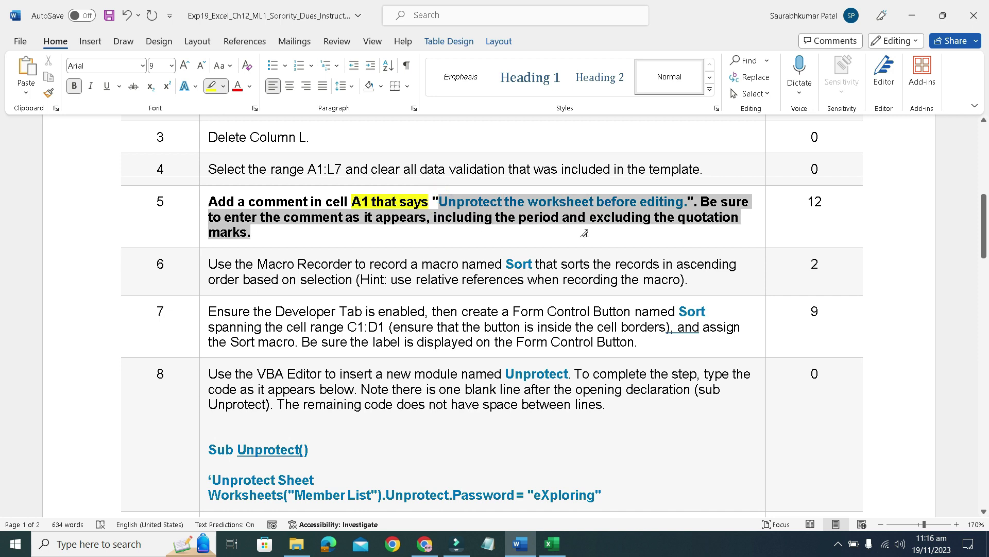
{"action": "left_click_drag", "start_coordinate": [593, 233], "coordinate": [593, 233]}
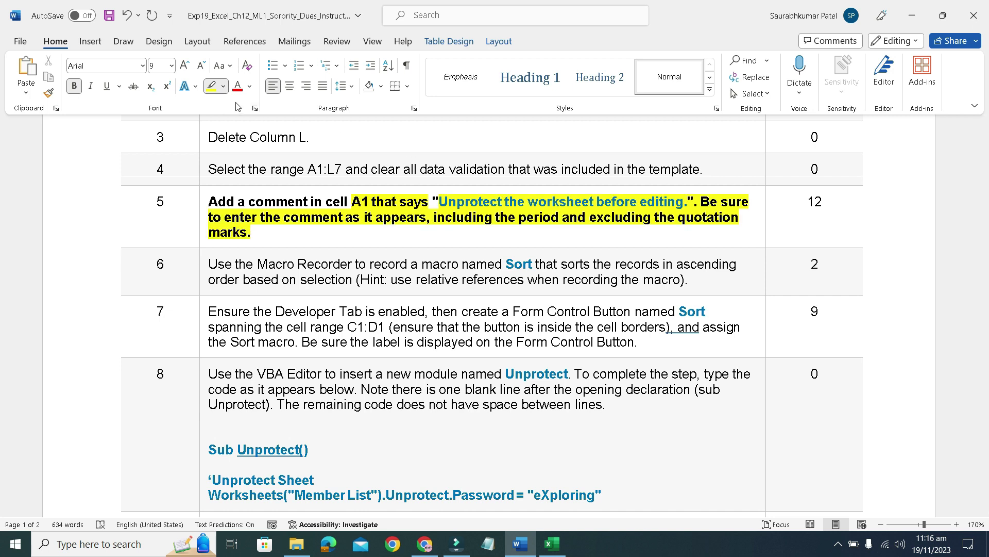
{"action": "left_click", "coordinate": [214, 88]}
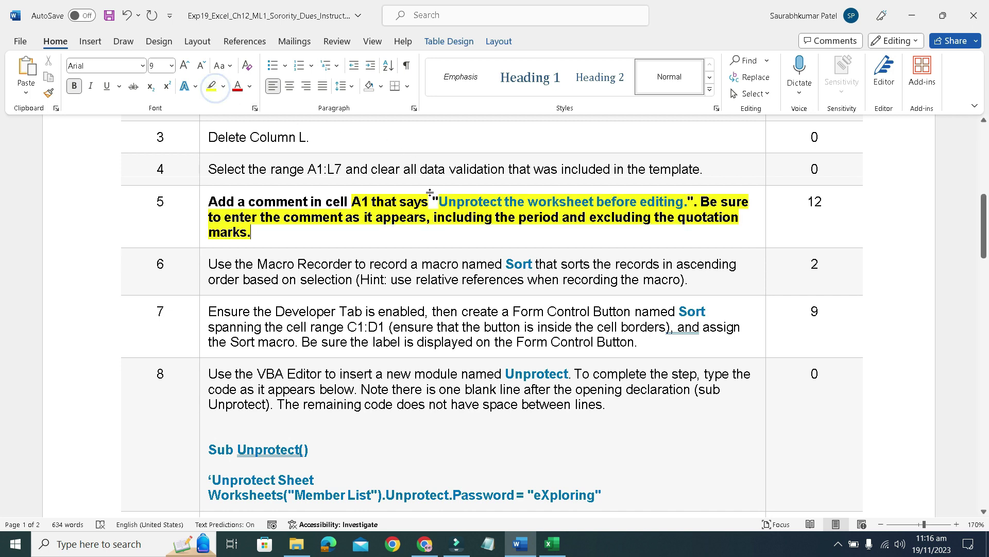
Copy the comment text "Unprotect the worksheet before editing." with its quotation marks from step 5 and switch to the Excel workbook
{"action": "left_click_drag", "start_coordinate": [433, 202], "coordinate": [693, 201]}
{"action": "key", "text": "ctrl+c"}
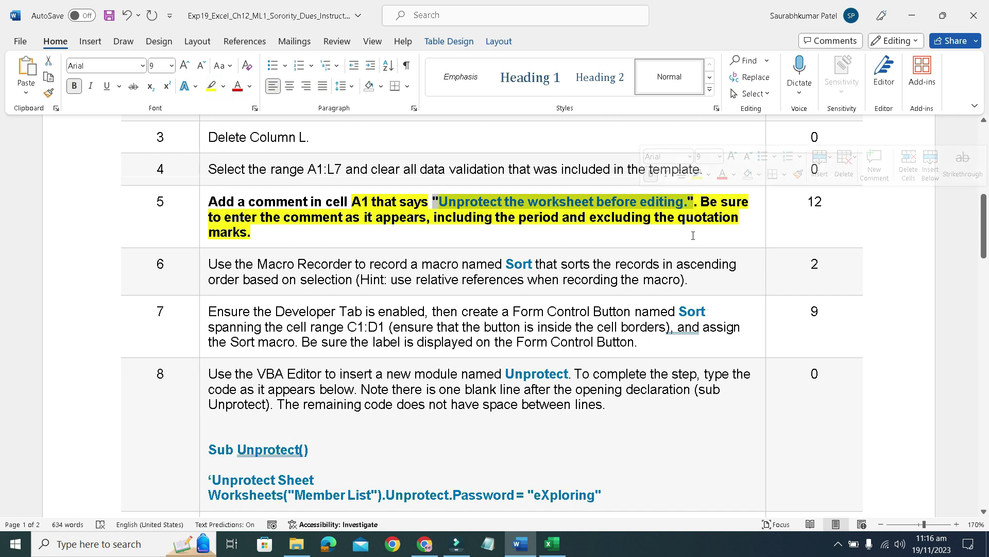
{"action": "left_click", "coordinate": [552, 544]}
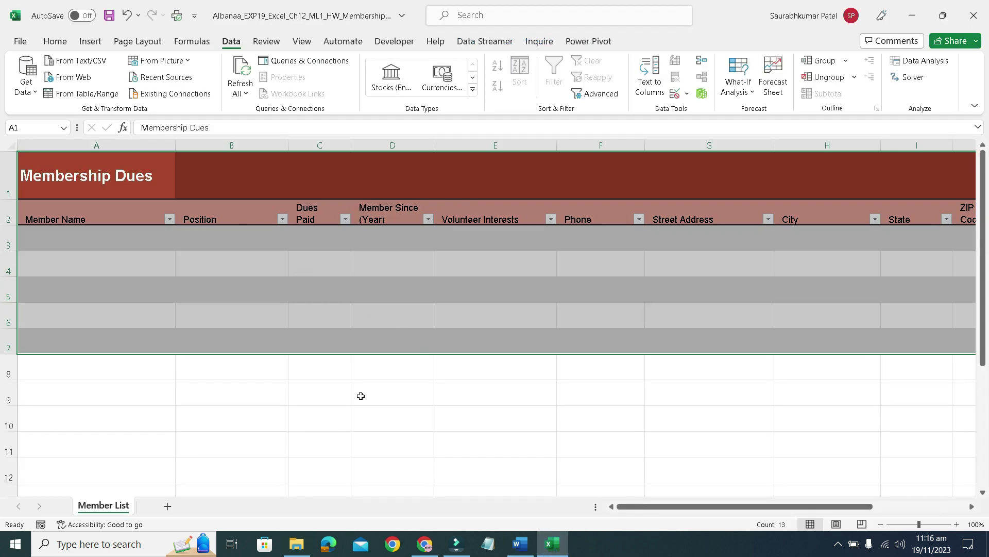
{"action": "left_click", "coordinate": [520, 543]}
{"action": "mouse_move", "coordinate": [552, 542]}
{"action": "left_click", "coordinate": [472, 448]}
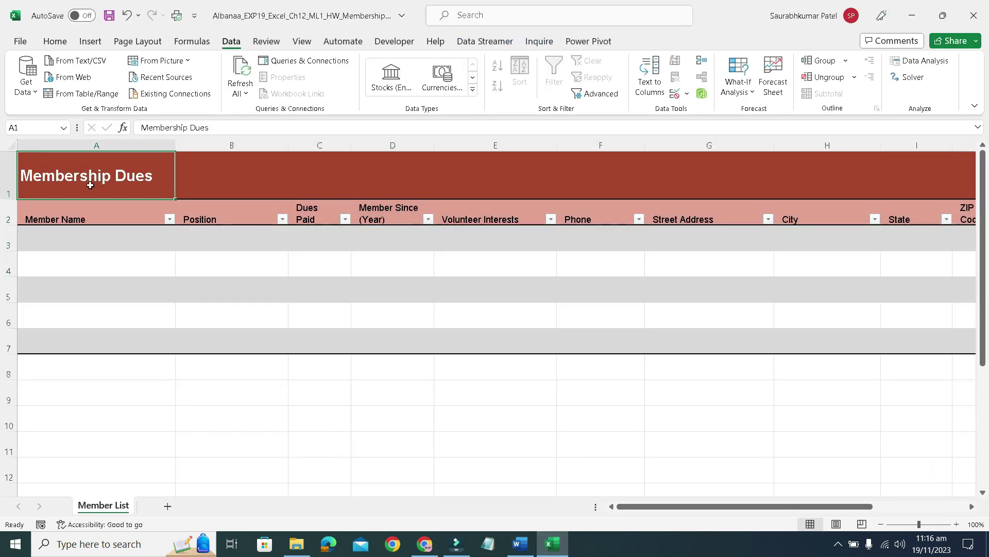
Post a new comment on cell A1 containing the copied text "Unprotect the worksheet before editing.", including its quotation marks
{"action": "left_click", "coordinate": [126, 46]}
{"action": "left_click", "coordinate": [87, 45]}
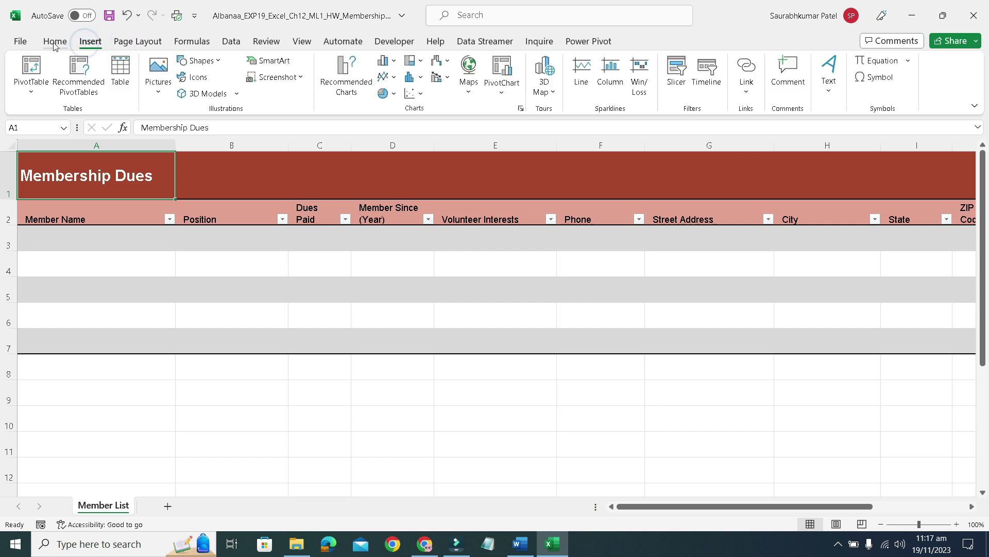
{"action": "left_click", "coordinate": [266, 41]}
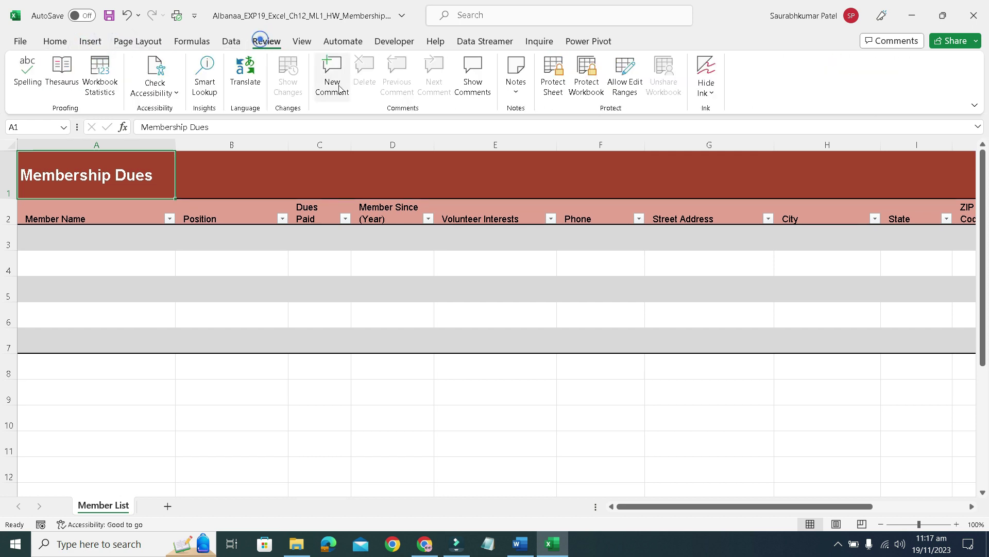
{"action": "left_click", "coordinate": [338, 85]}
{"action": "left_click", "coordinate": [247, 184]}
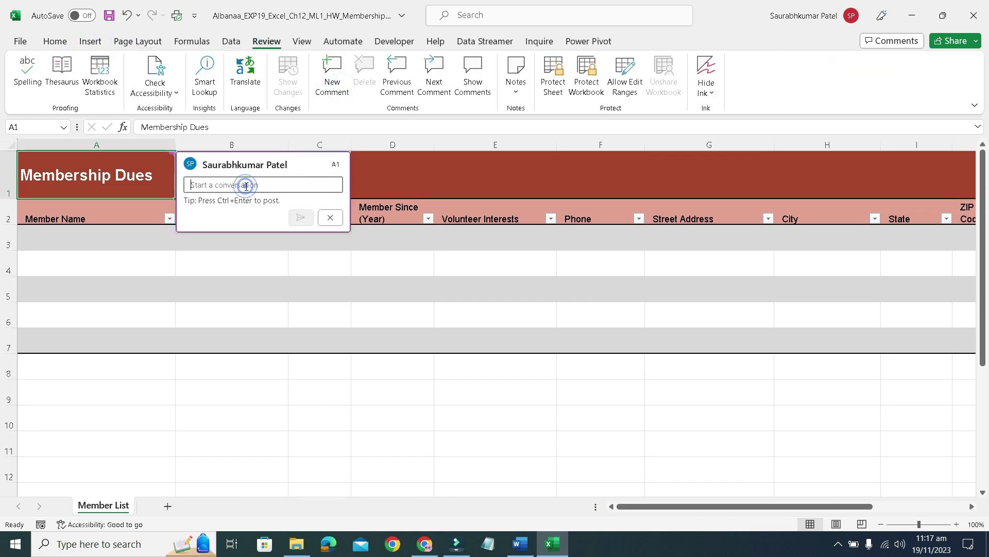
{"action": "key", "text": "ctrl+v"}
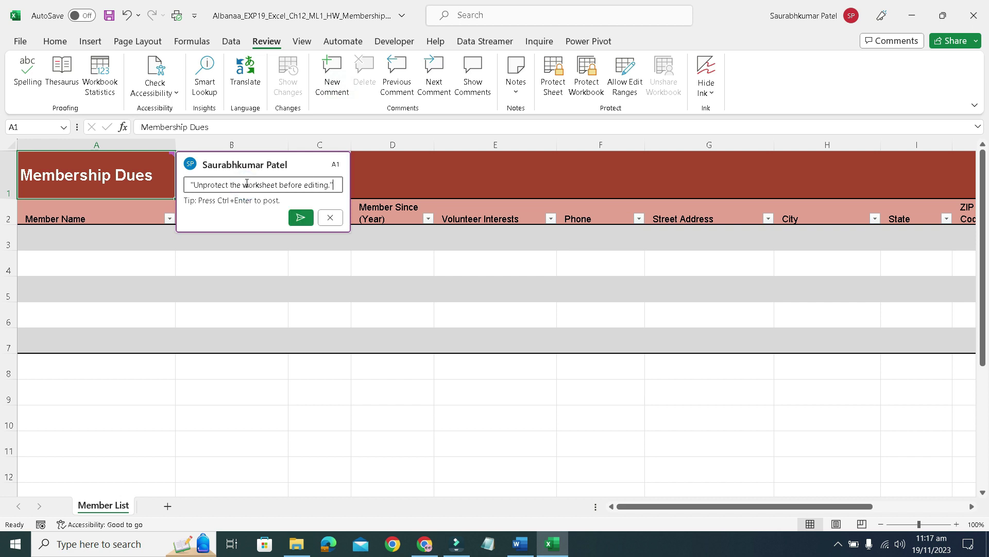
{"action": "left_click", "coordinate": [300, 219]}
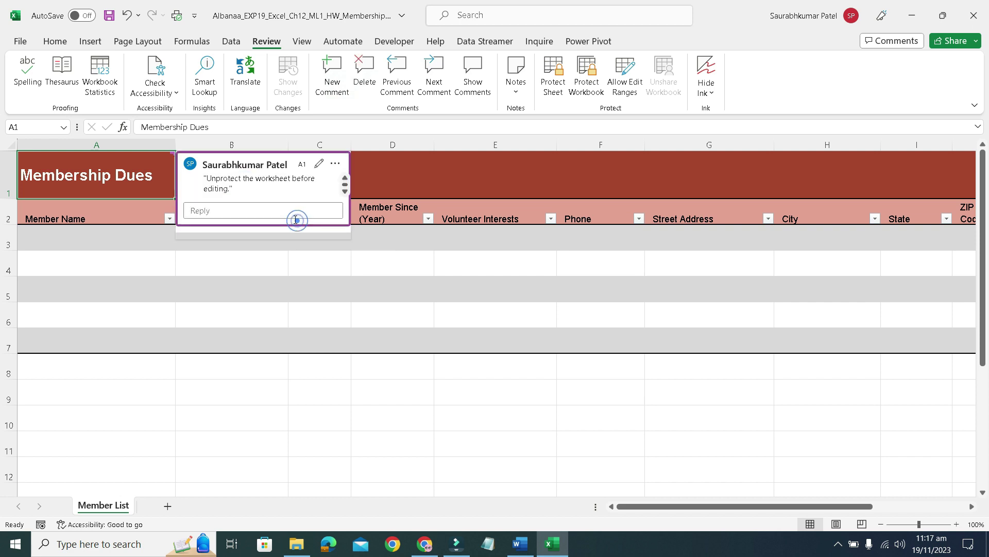
{"action": "left_click", "coordinate": [397, 459]}
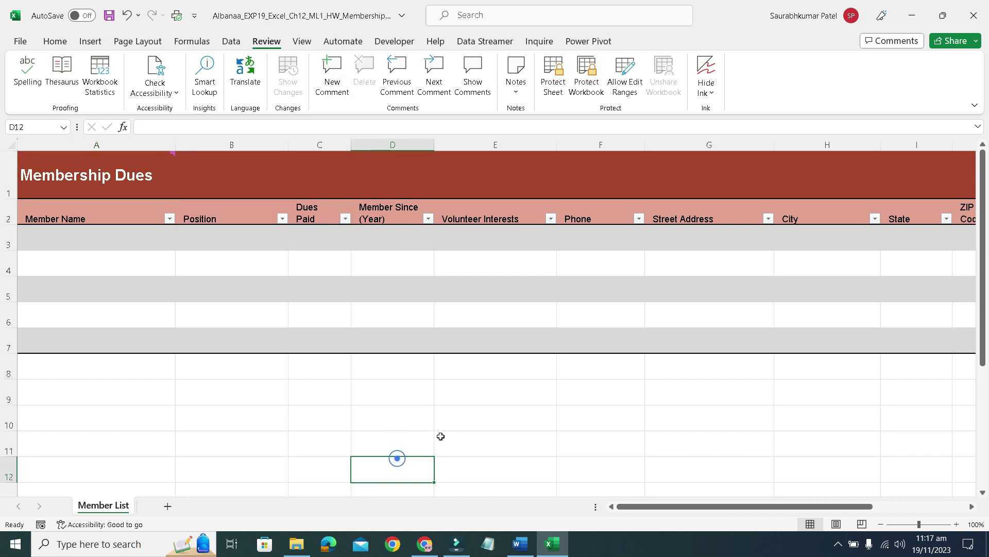
Switch to the Word instructions and remove the bold and yellow highlighting from the step 5 instruction
{"action": "left_click", "coordinate": [524, 551]}
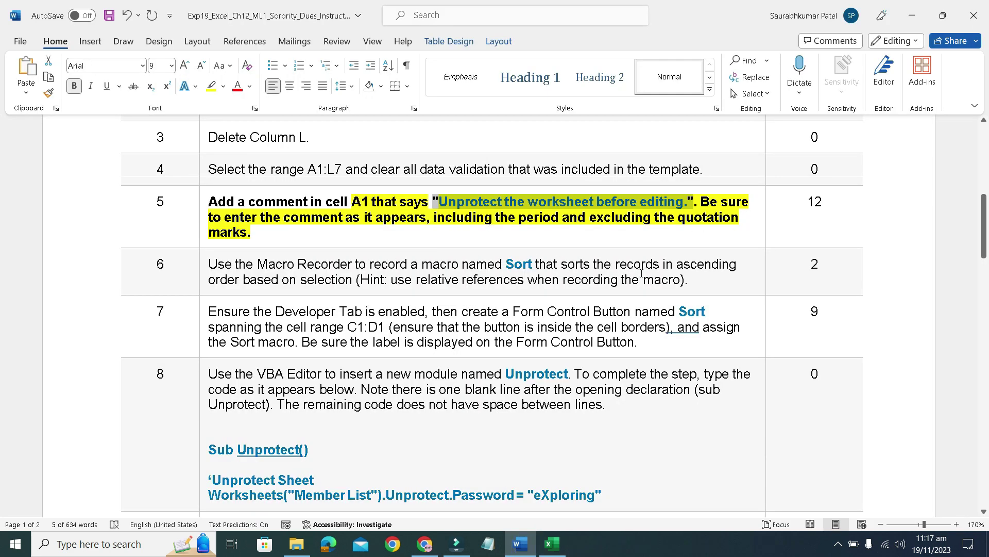
{"action": "left_click", "coordinate": [201, 207]}
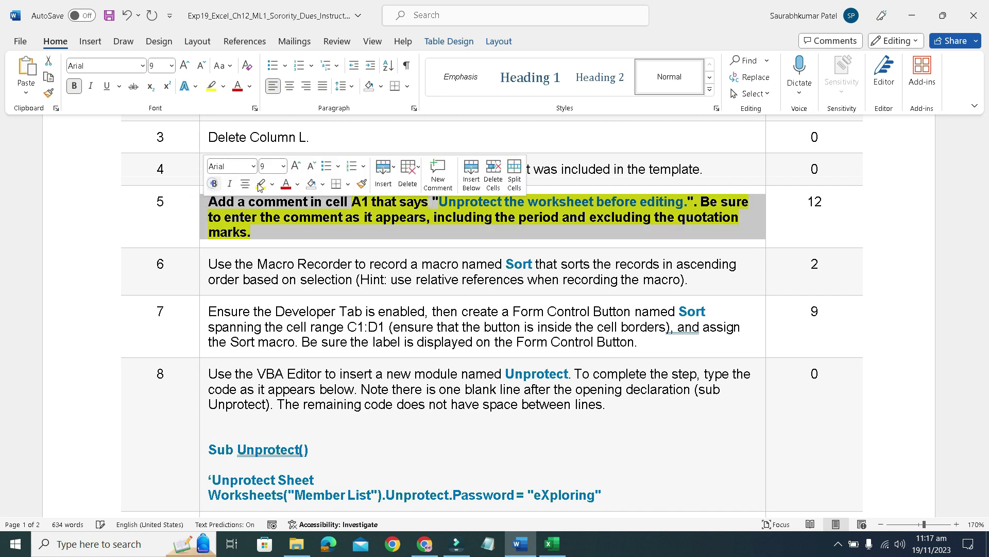
{"action": "left_click", "coordinate": [261, 187]}
{"action": "left_click", "coordinate": [260, 185]}
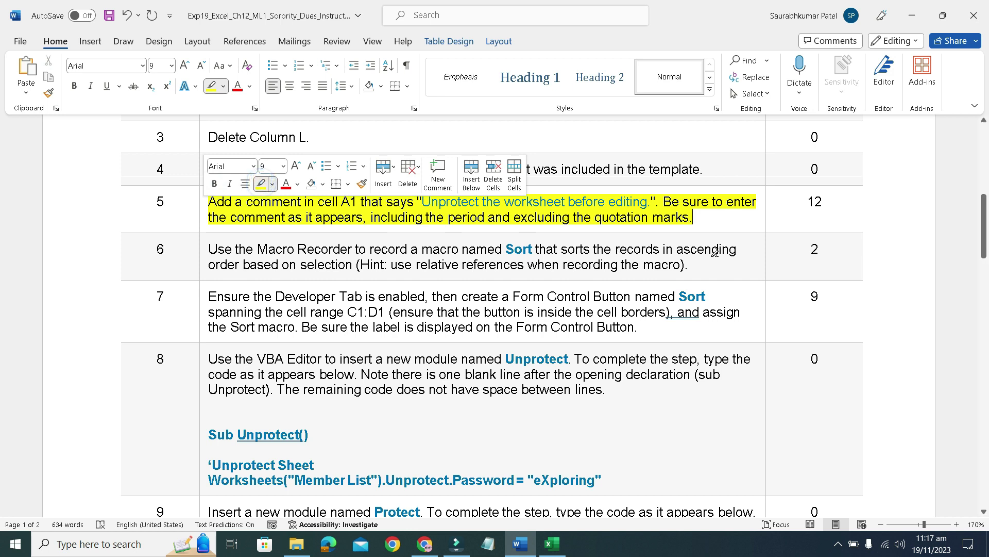
{"action": "mouse_move", "coordinate": [709, 215]}
{"action": "left_mouse_down"}
{"action": "mouse_move", "coordinate": [241, 162]}
{"action": "mouse_move", "coordinate": [220, 211]}
{"action": "left_mouse_up"}
Highlight the step 6 instruction about recording the Sort macro in yellow and make it bold
{"action": "left_click", "coordinate": [205, 252]}
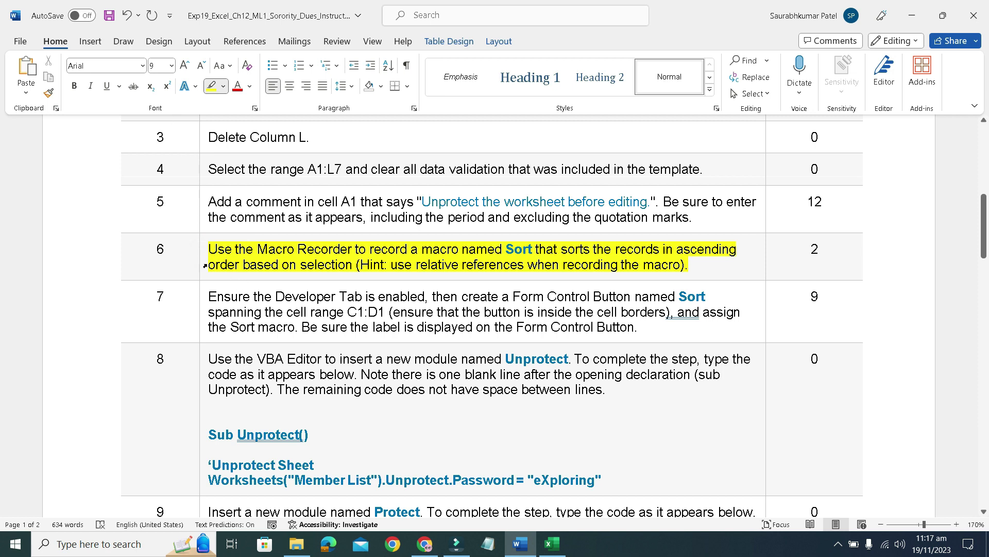
{"action": "left_click", "coordinate": [207, 86]}
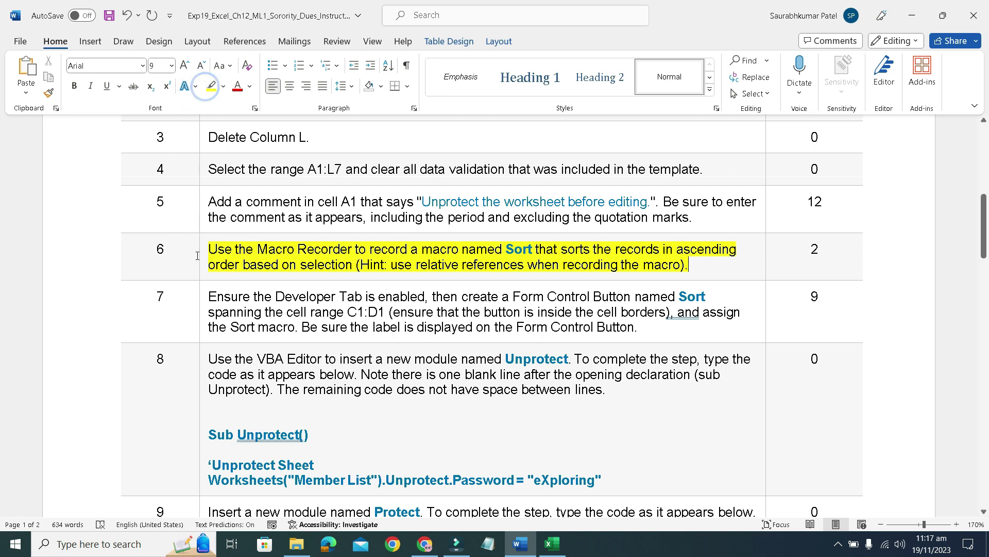
{"action": "left_click", "coordinate": [197, 256]}
{"action": "left_click", "coordinate": [213, 237]}
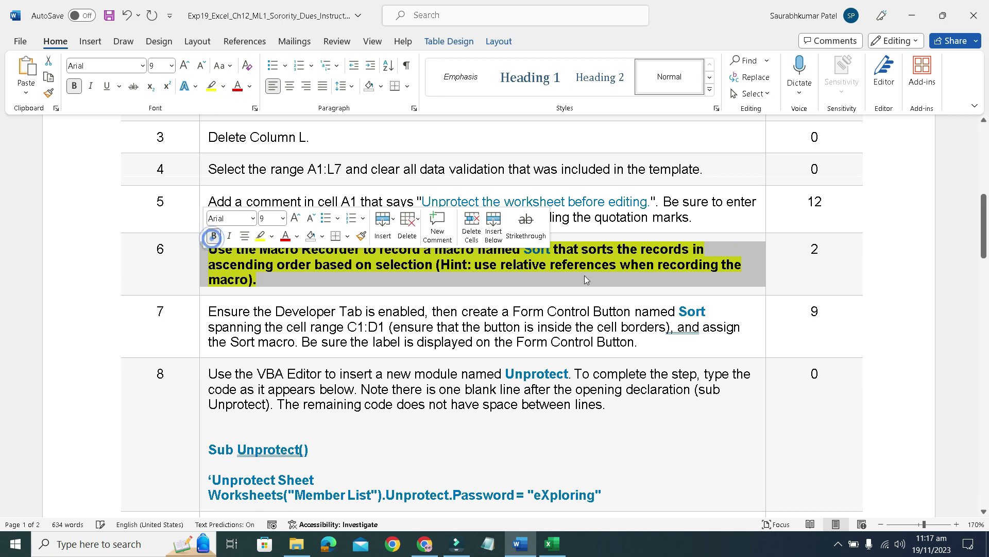
{"action": "left_click", "coordinate": [302, 271]}
Read through the remaining project instructions and select the macro name "Sort" in step 6
{"action": "scroll", "coordinate": [424, 293], "scroll_direction": "down", "scroll_amount": 15}
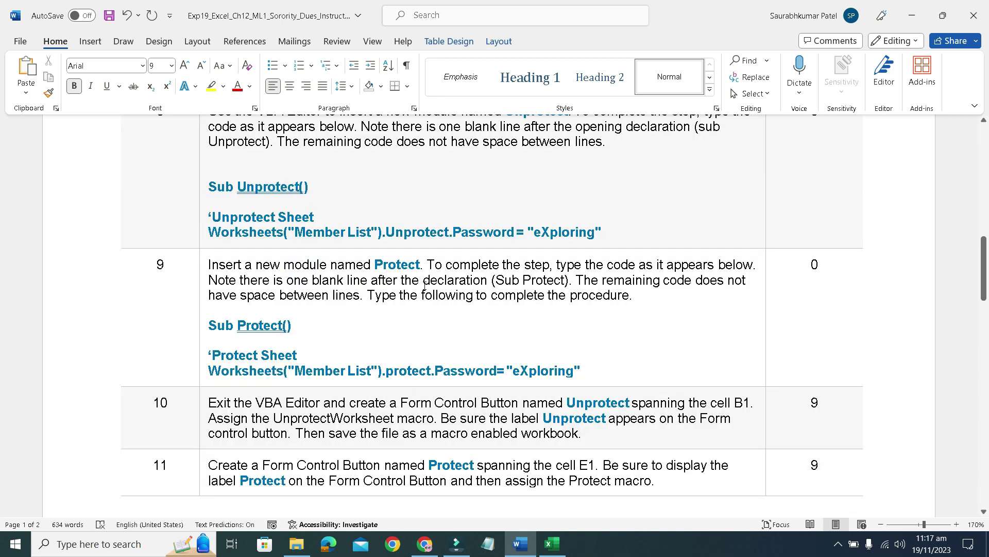
{"action": "scroll", "coordinate": [424, 293], "scroll_direction": "down", "scroll_amount": 6}
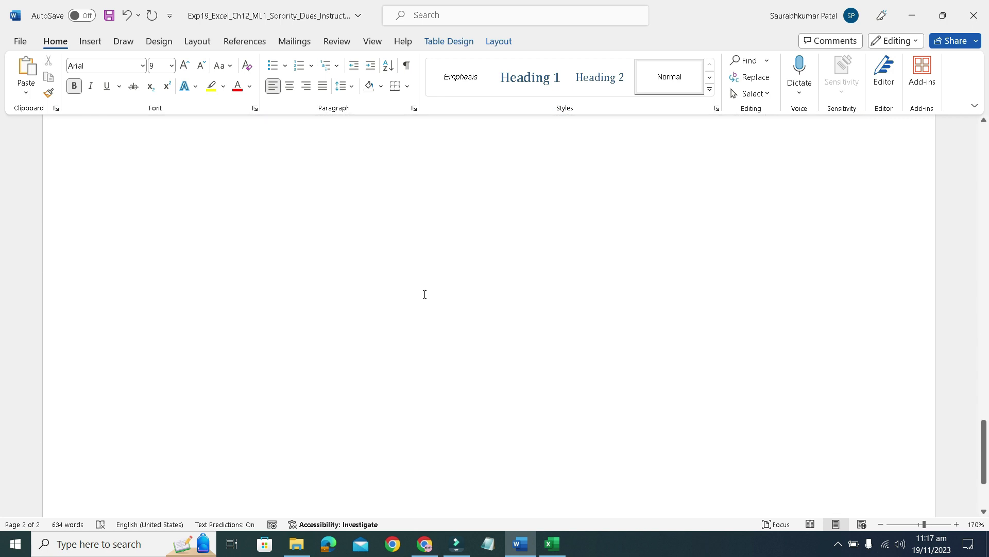
{"action": "scroll", "coordinate": [424, 294], "scroll_direction": "up", "scroll_amount": 2}
{"action": "scroll", "coordinate": [423, 294], "scroll_direction": "up", "scroll_amount": 20}
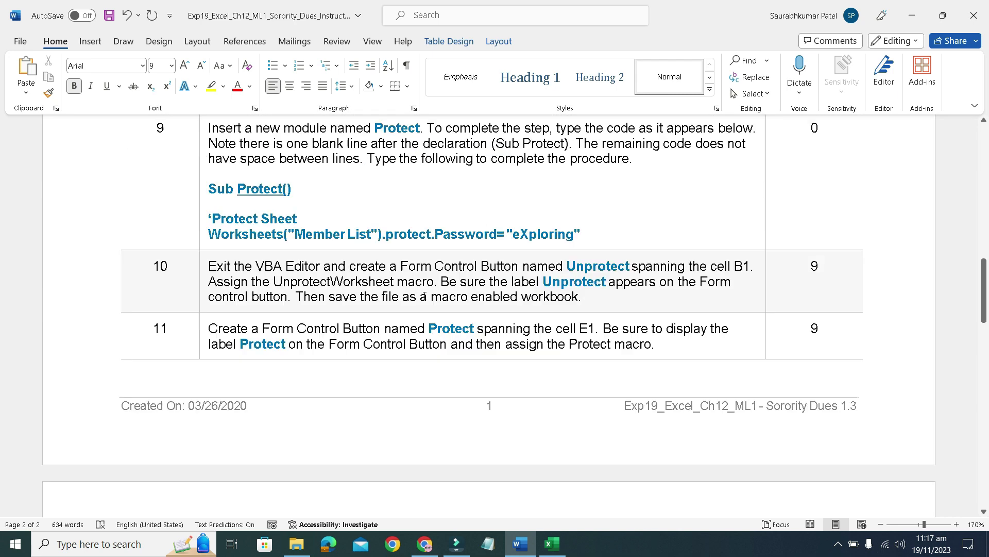
{"action": "scroll", "coordinate": [424, 295], "scroll_direction": "up", "scroll_amount": 4}
{"action": "scroll", "coordinate": [423, 298], "scroll_direction": "down", "scroll_amount": 2}
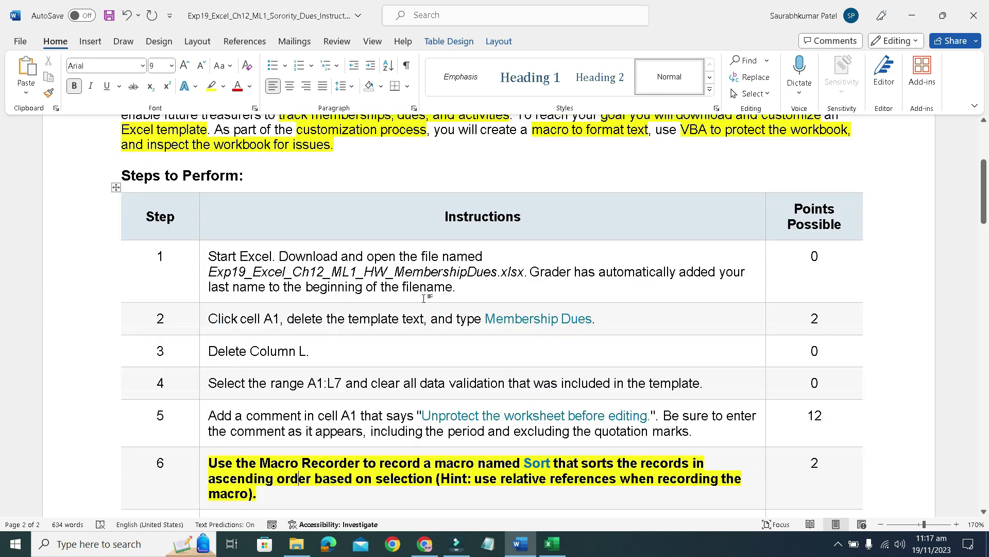
{"action": "scroll", "coordinate": [423, 297], "scroll_direction": "down", "scroll_amount": 5}
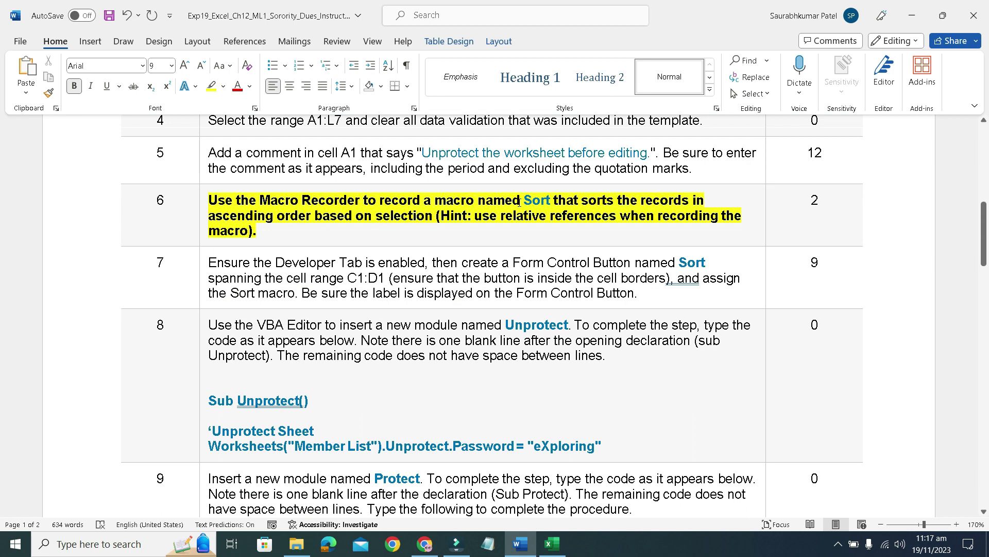
{"action": "left_click_drag", "start_coordinate": [525, 200], "coordinate": [550, 207]}
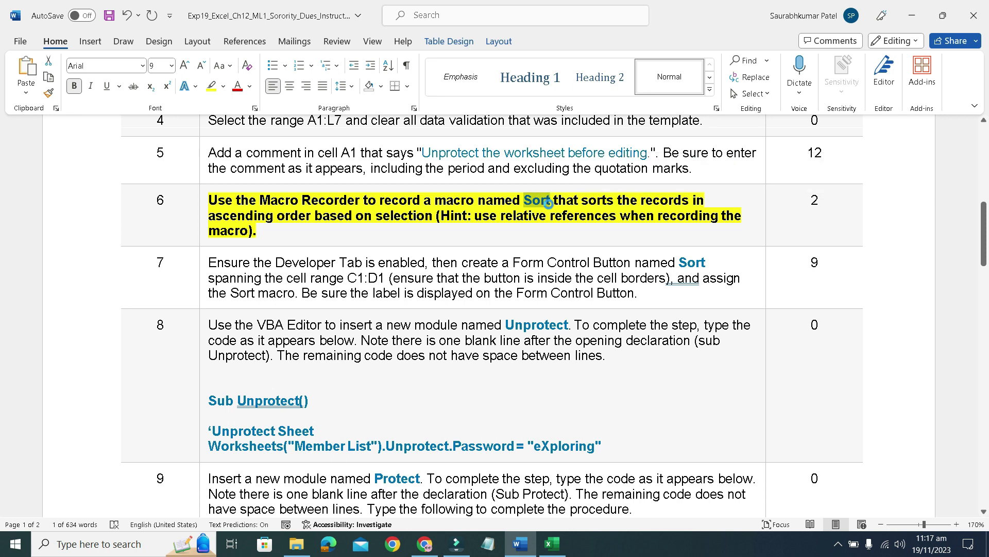
{"action": "scroll", "coordinate": [489, 237], "scroll_direction": "up", "scroll_amount": 7}
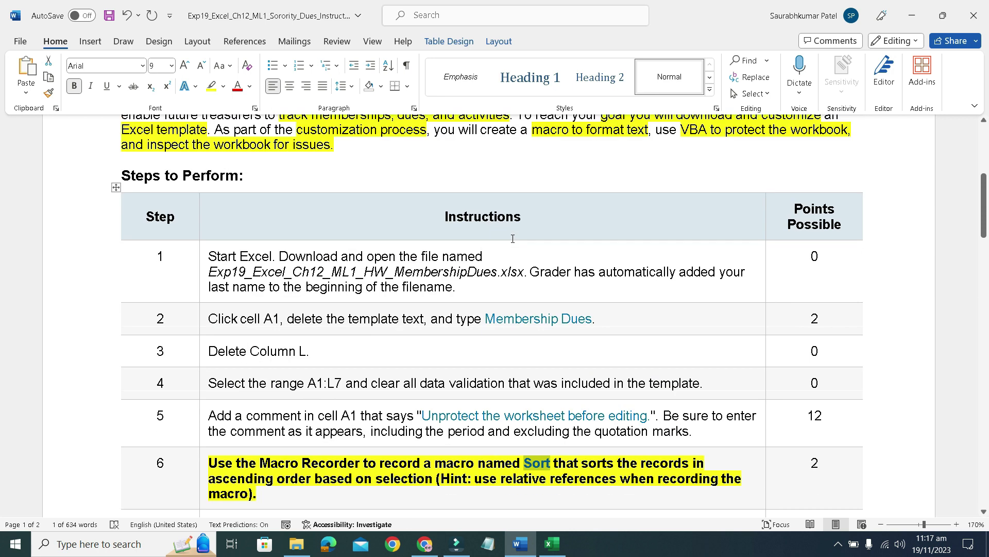
{"action": "scroll", "coordinate": [513, 240], "scroll_direction": "up", "scroll_amount": 1}
{"action": "scroll", "coordinate": [514, 240], "scroll_direction": "down", "scroll_amount": 6}
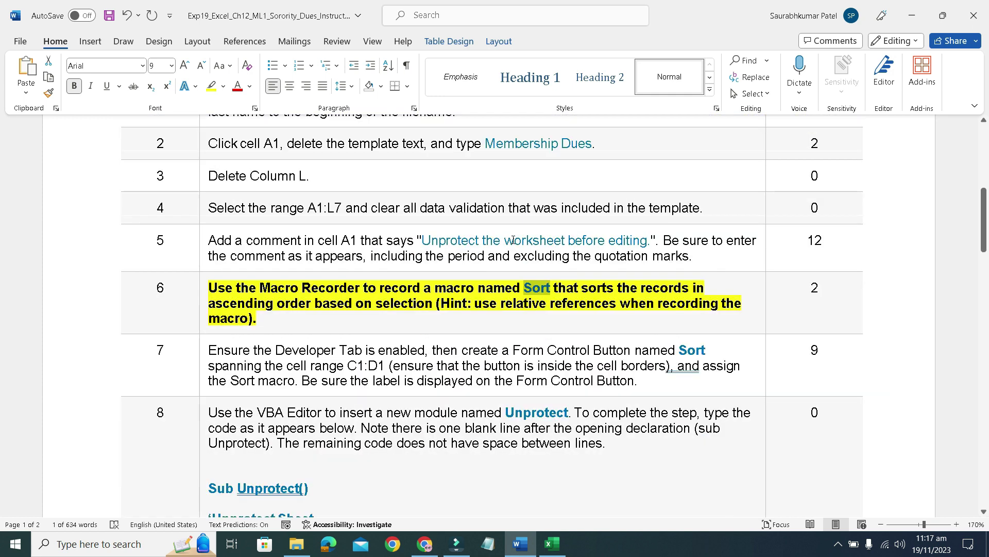
Switch to the Excel workbook and start recording a macro named Sort
{"action": "left_click", "coordinate": [553, 544]}
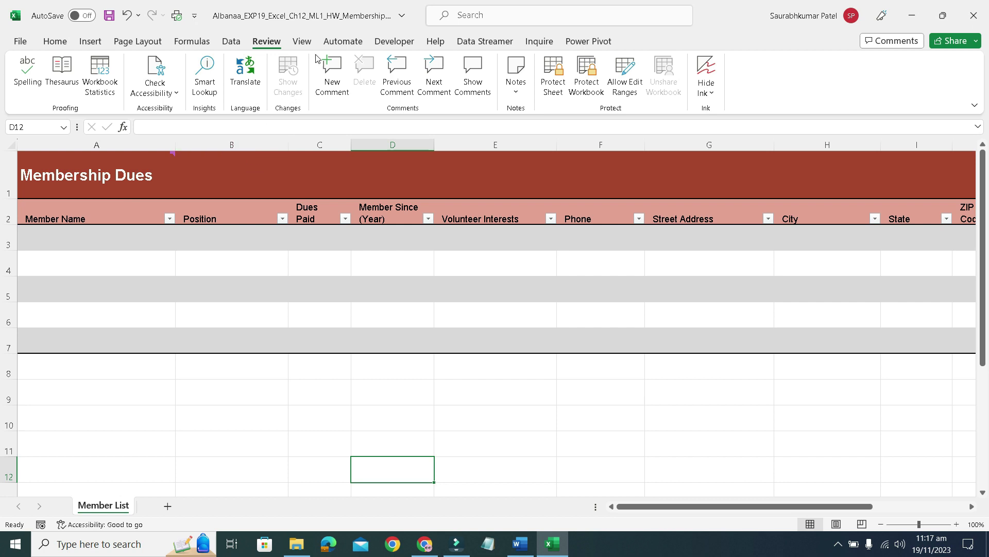
{"action": "left_click", "coordinate": [504, 45]}
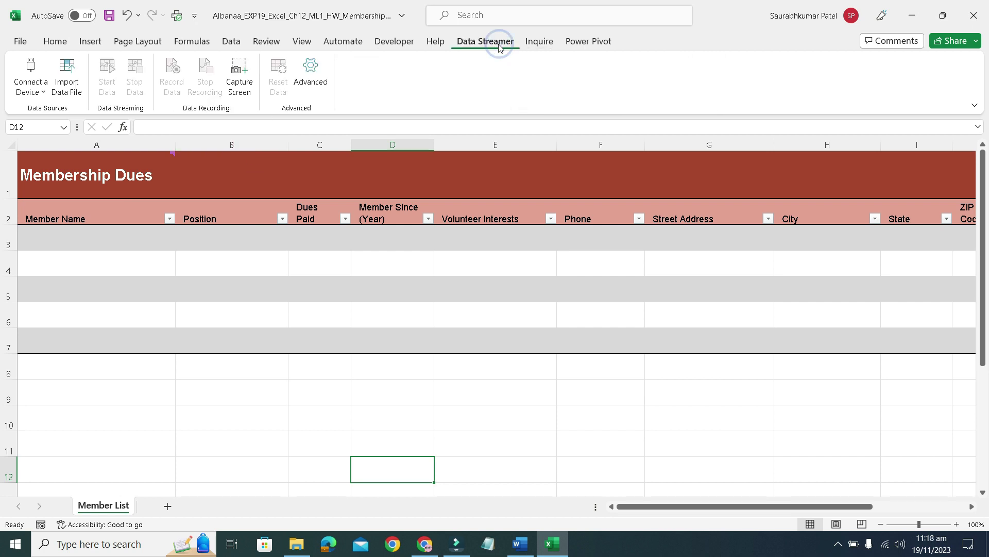
{"action": "left_click", "coordinate": [551, 43]}
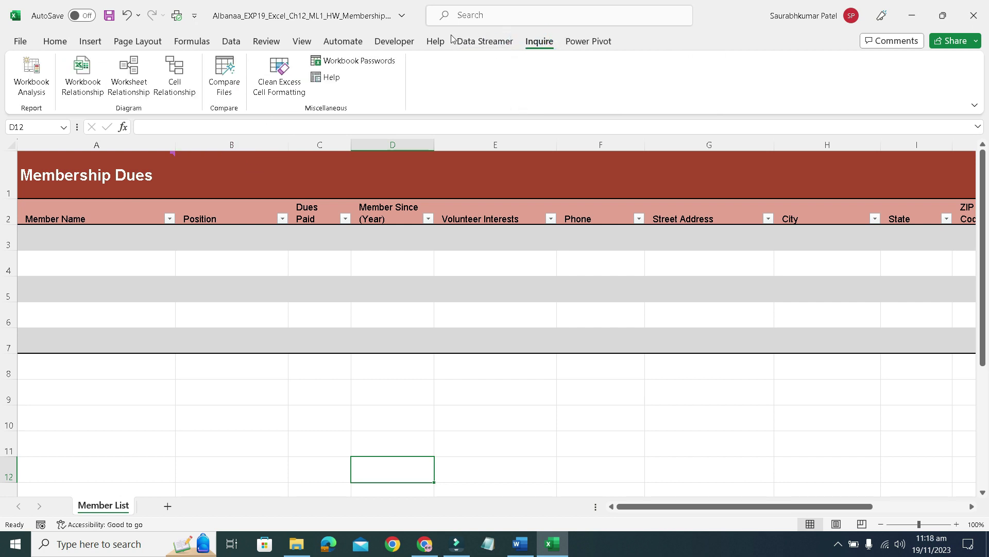
{"action": "left_click", "coordinate": [467, 45]}
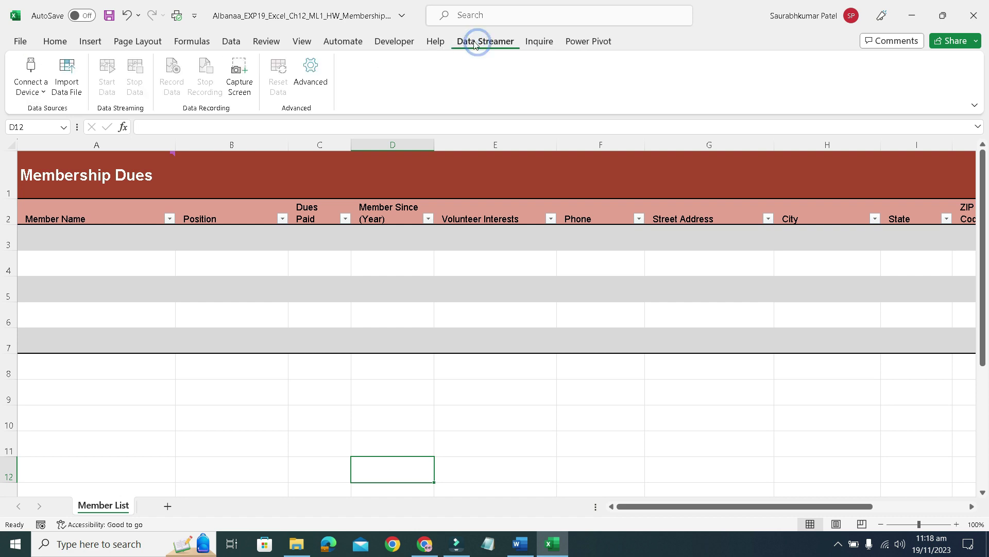
{"action": "left_click", "coordinate": [397, 42]}
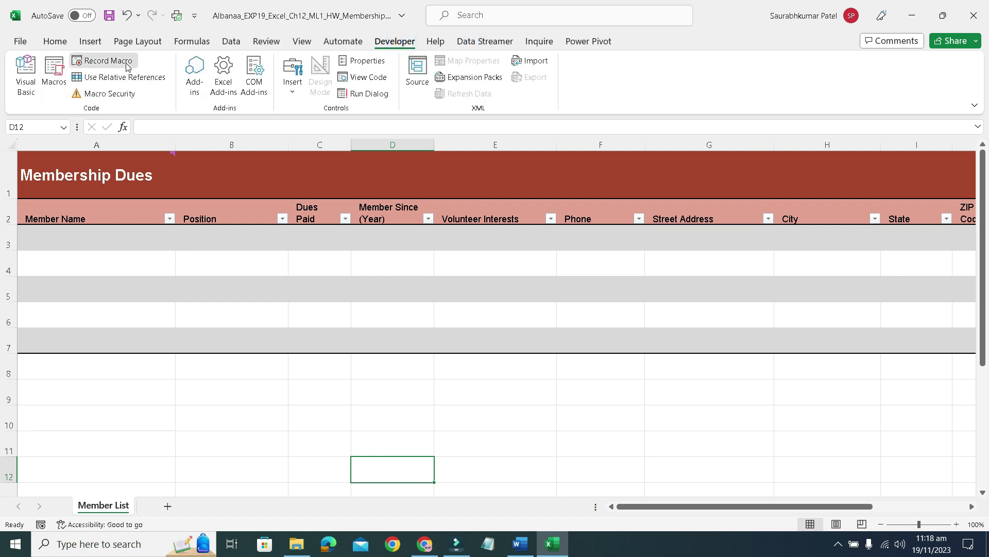
{"action": "left_click", "coordinate": [103, 60]}
{"action": "type", "text": "Sort"}
{"action": "left_click", "coordinate": [716, 304]}
Recheck the step 6 instruction in Word, return to Excel and select the range A1:L7
{"action": "mouse_move", "coordinate": [520, 544]}
{"action": "left_click", "coordinate": [497, 468]}
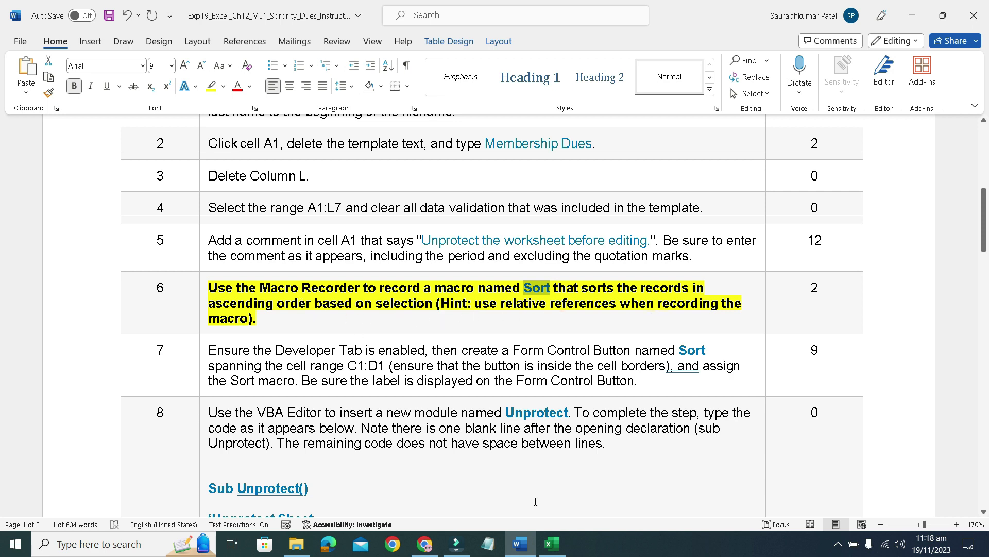
{"action": "left_click", "coordinate": [553, 544]}
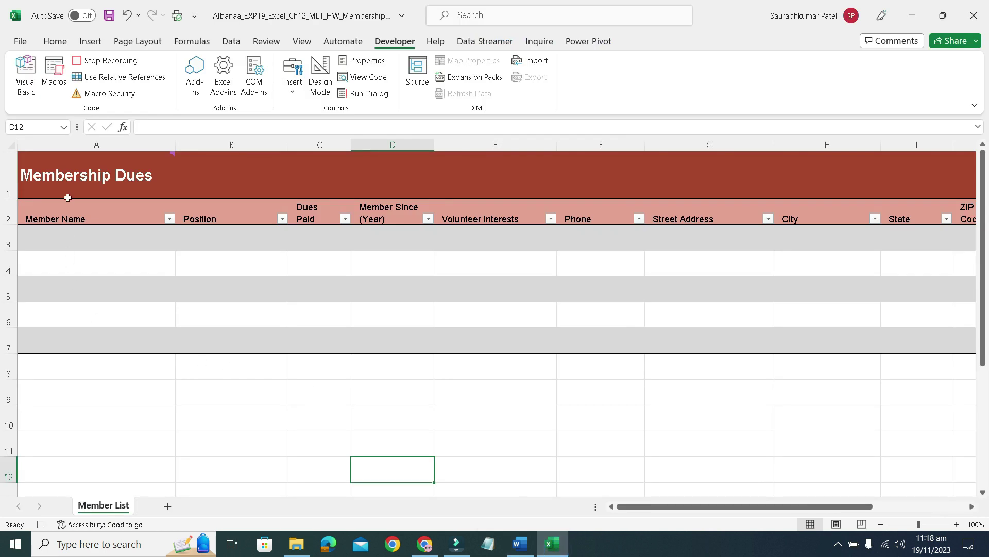
{"action": "mouse_move", "coordinate": [49, 175]}
{"action": "mouse_move", "coordinate": [627, 503]}
{"action": "left_mouse_down"}
{"action": "mouse_move", "coordinate": [650, 509]}
{"action": "mouse_move", "coordinate": [617, 511]}
{"action": "left_mouse_up"}
{"action": "left_click", "coordinate": [48, 178]}
{"action": "left_click_drag", "start_coordinate": [48, 178], "coordinate": [864, 340]}
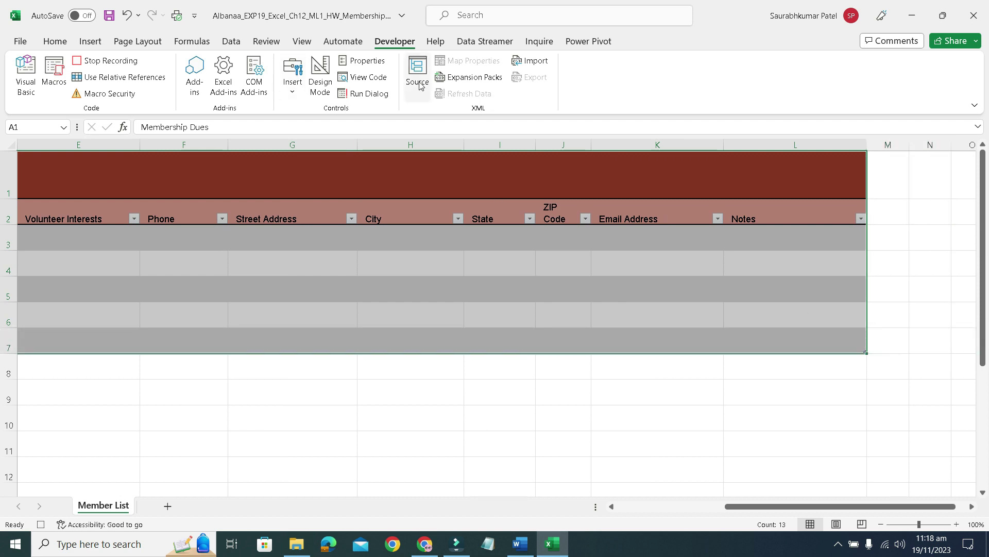
{"action": "left_click", "coordinate": [51, 41]}
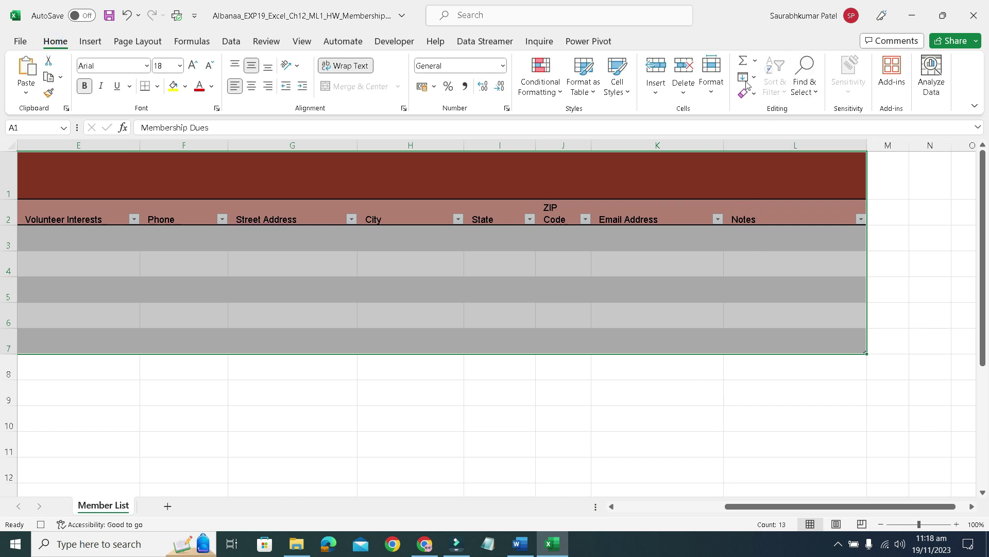
Try to sort Z to A from cell K1 in the title row
{"action": "left_click", "coordinate": [503, 360]}
{"action": "left_click", "coordinate": [500, 146]}
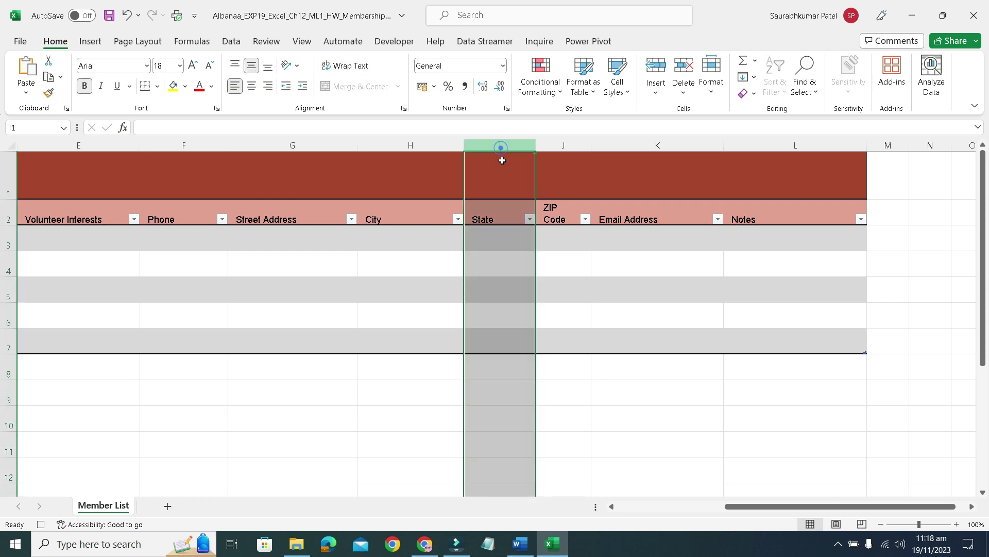
{"action": "left_click", "coordinate": [652, 164]}
{"action": "left_click", "coordinate": [784, 93]}
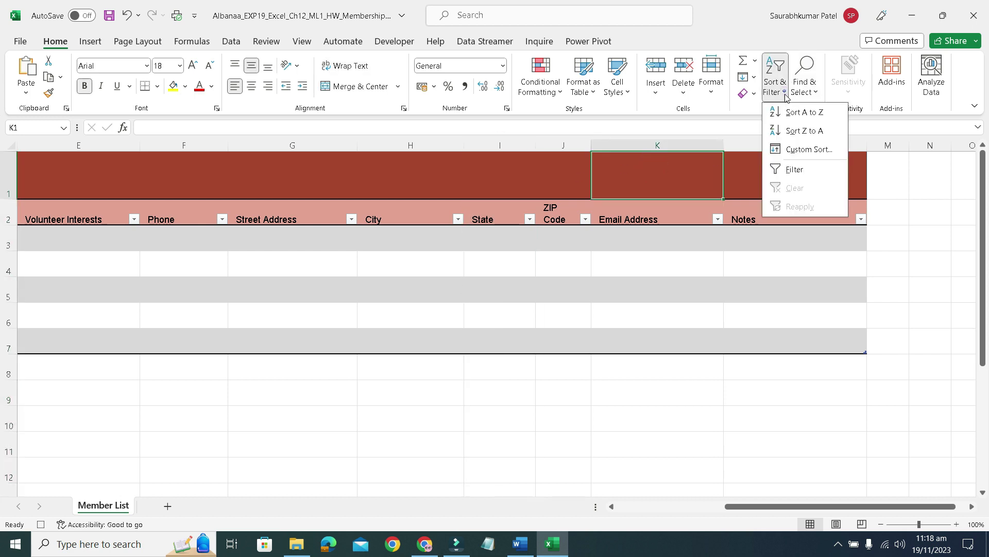
{"action": "left_click", "coordinate": [812, 128]}
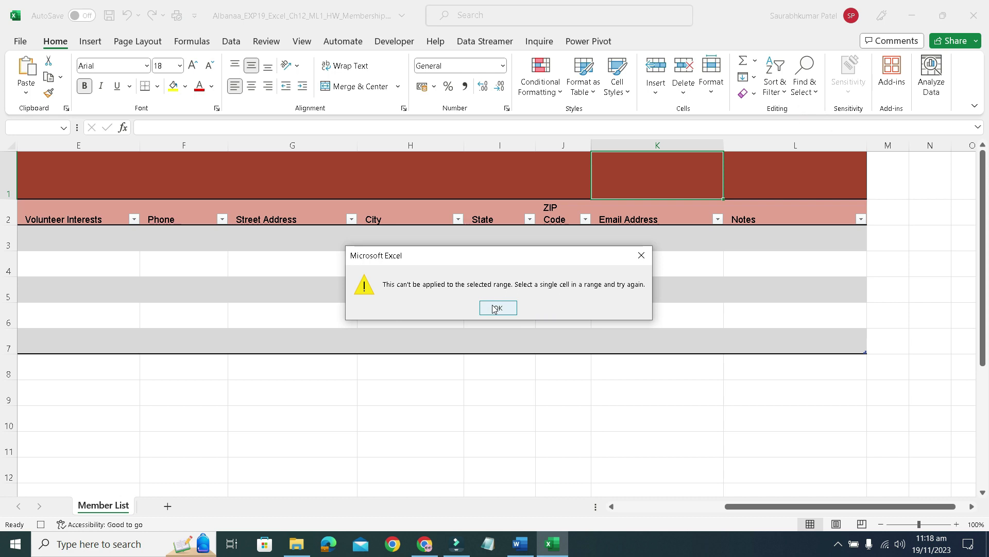
{"action": "left_click", "coordinate": [496, 308]}
Sort the member table A to Z by the Phone column, starting from cell F4
{"action": "left_click", "coordinate": [416, 280]}
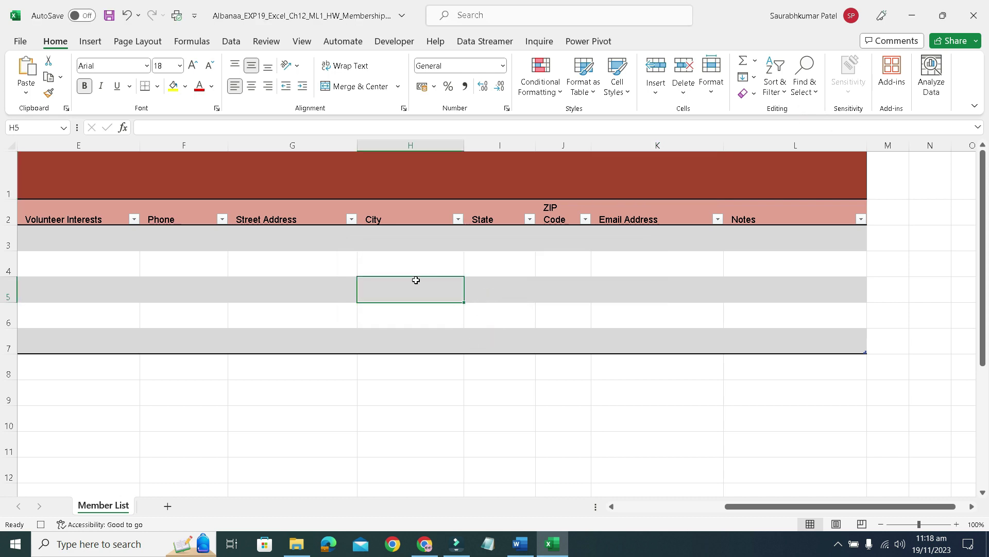
{"action": "left_click", "coordinate": [212, 256]}
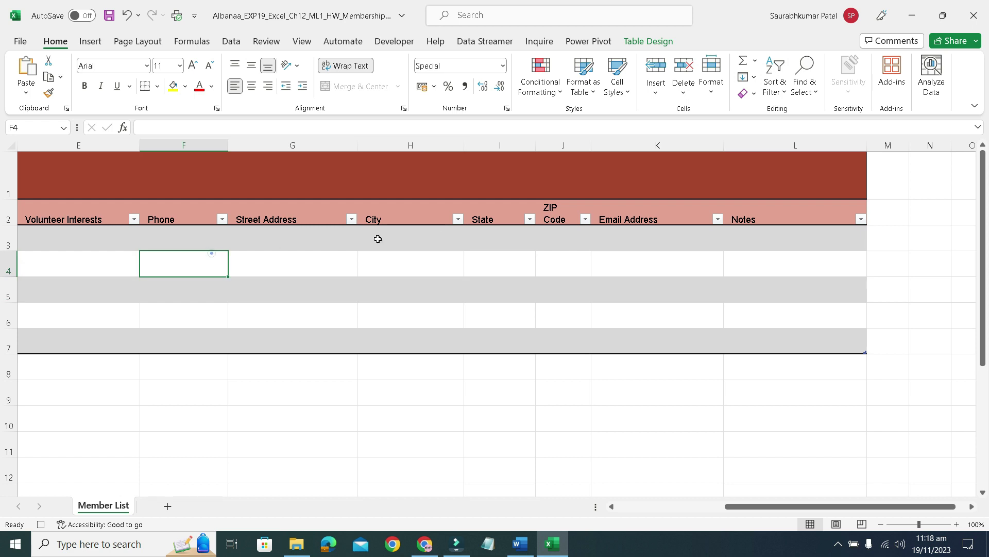
{"action": "left_click", "coordinate": [777, 95]}
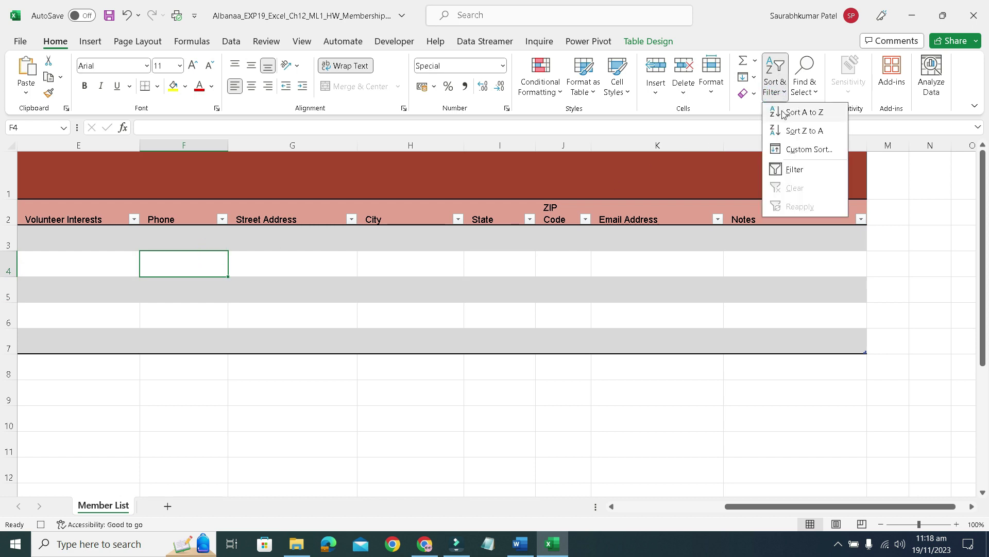
{"action": "left_click", "coordinate": [782, 112]}
{"action": "left_click", "coordinate": [335, 414]}
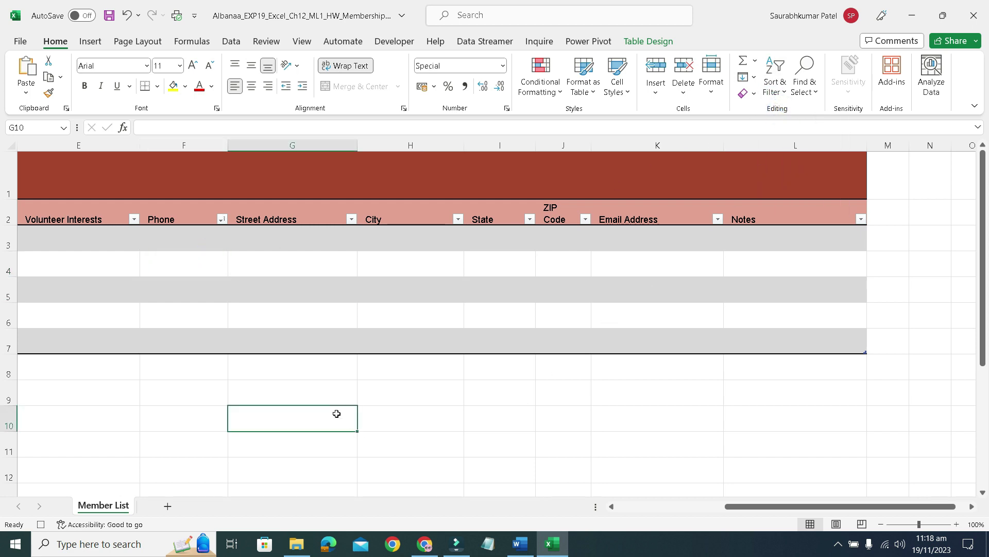
{"action": "left_click_drag", "start_coordinate": [747, 510], "coordinate": [639, 511]}
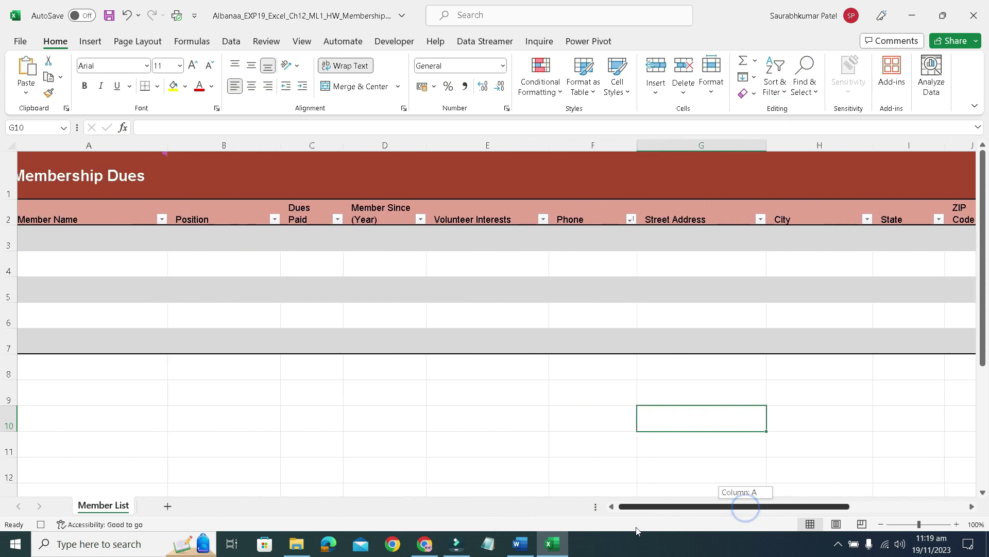
Switch to the Word instructions and remove the bold and yellow highlighting from the step 6 instruction
{"action": "left_click", "coordinate": [519, 544]}
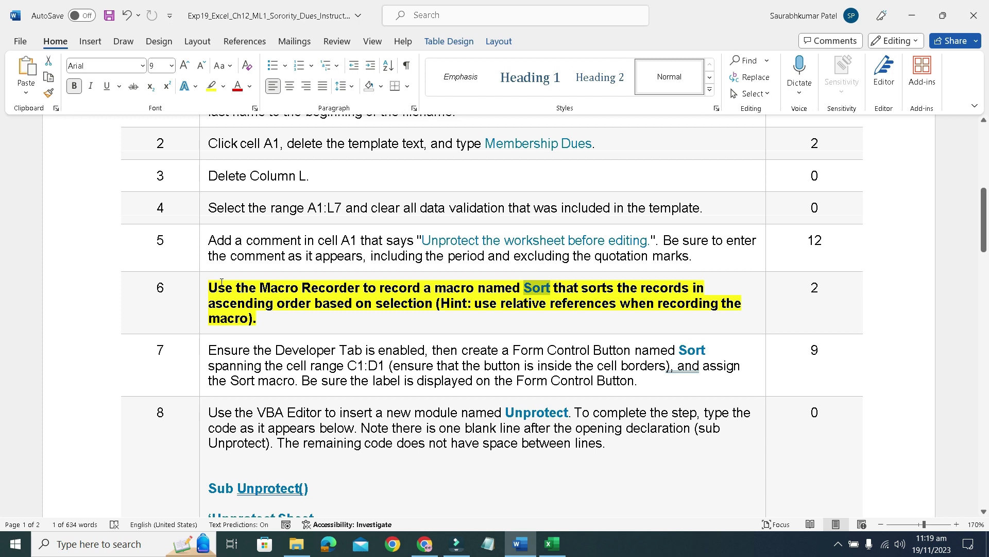
{"action": "left_click", "coordinate": [208, 291]}
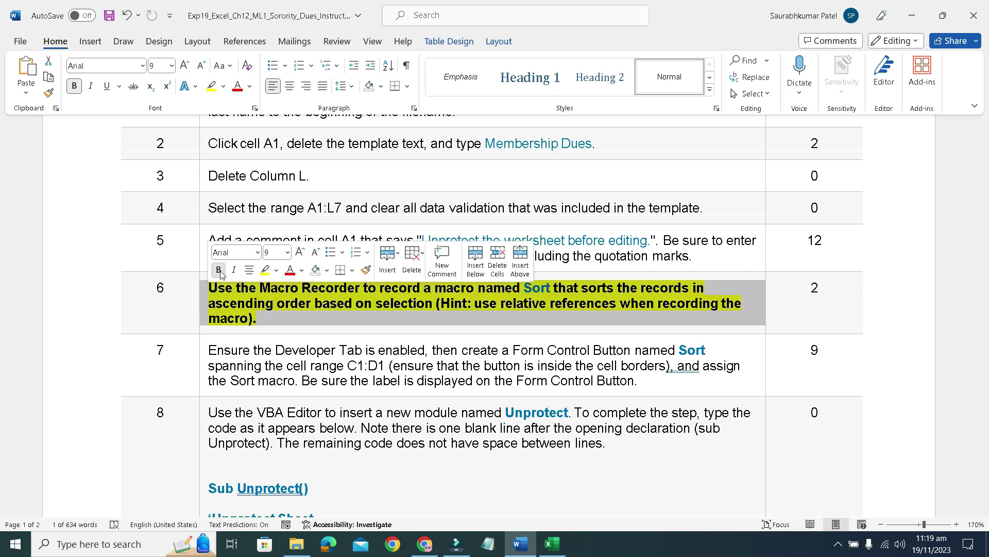
{"action": "left_click", "coordinate": [219, 270]}
{"action": "left_click", "coordinate": [261, 271]}
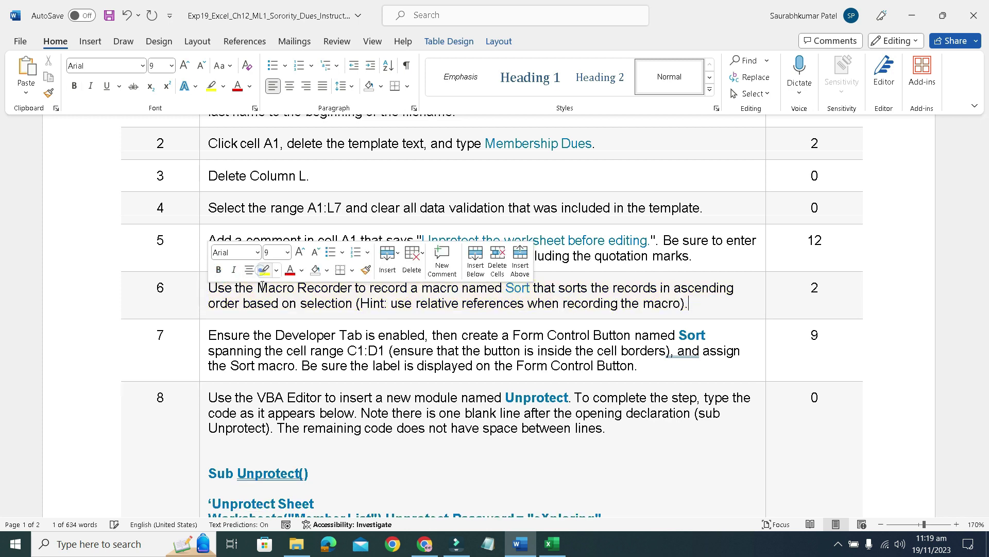
Make the step 7 instruction about the Sort Form Control Button bold and highlight it in yellow
{"action": "left_click", "coordinate": [206, 342]}
{"action": "left_click", "coordinate": [218, 321]}
{"action": "left_click", "coordinate": [264, 321]}
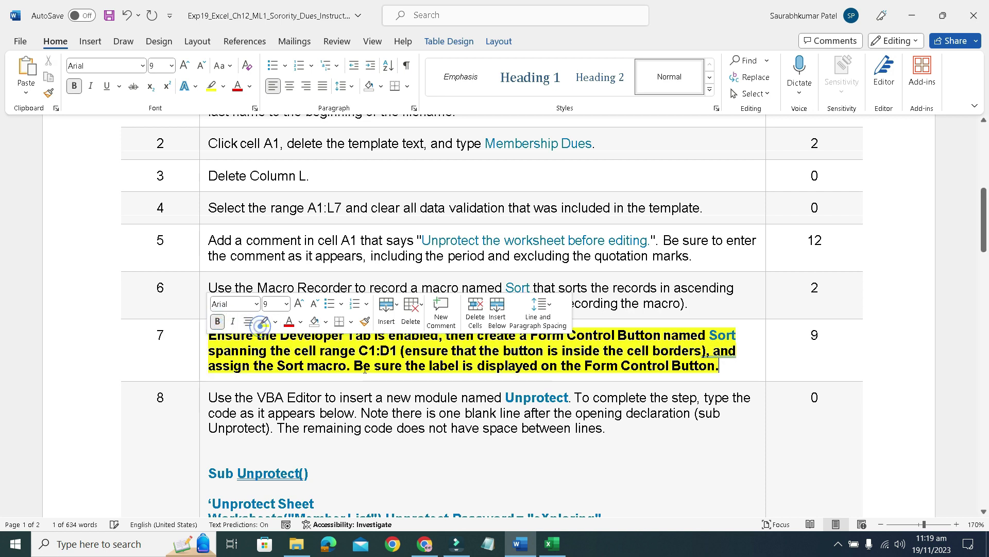
Following the step 7 instruction, switch to Excel and draw a Form Control button inside the borders of cells C1:D1
{"action": "left_click", "coordinate": [718, 380]}
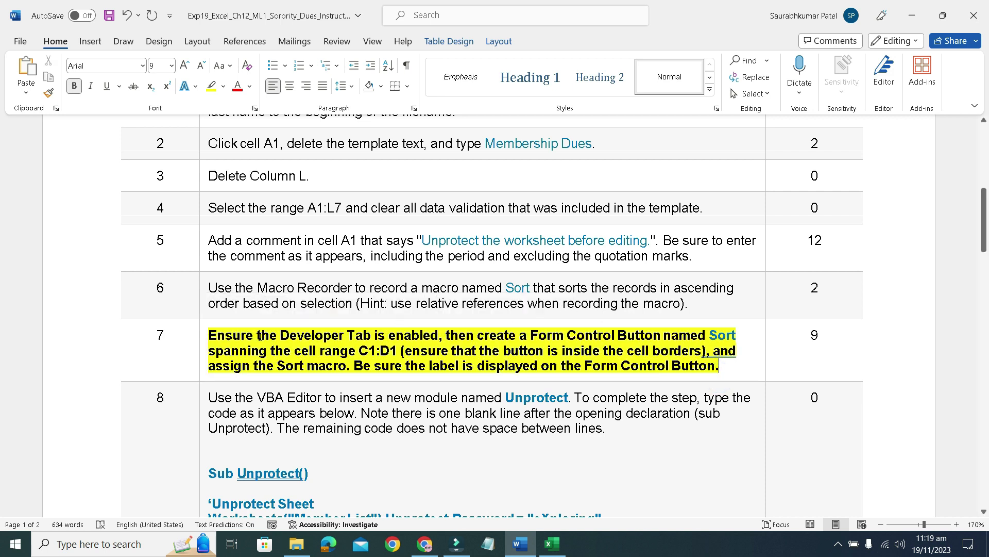
{"action": "left_click_drag", "start_coordinate": [280, 335], "coordinate": [414, 338]}
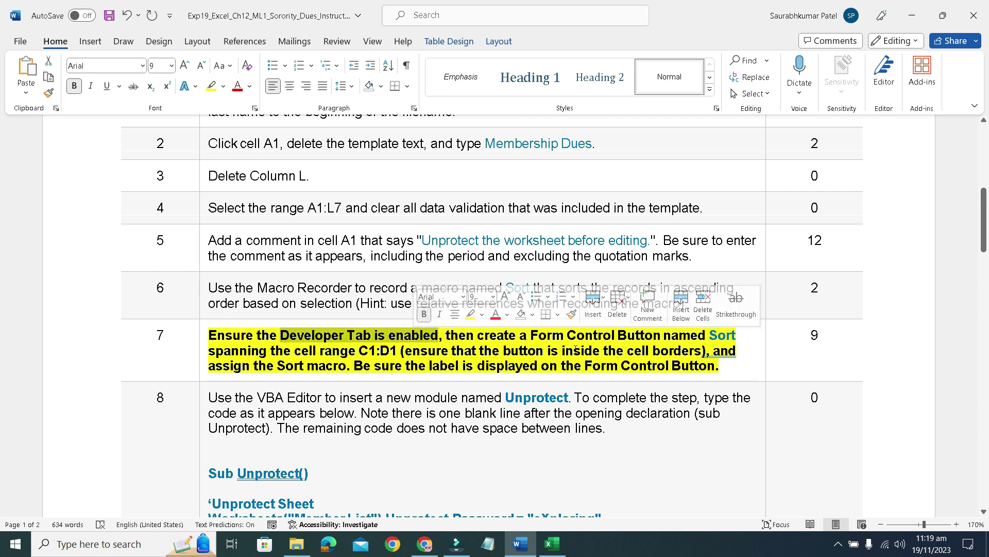
{"action": "double_click", "coordinate": [723, 338]}
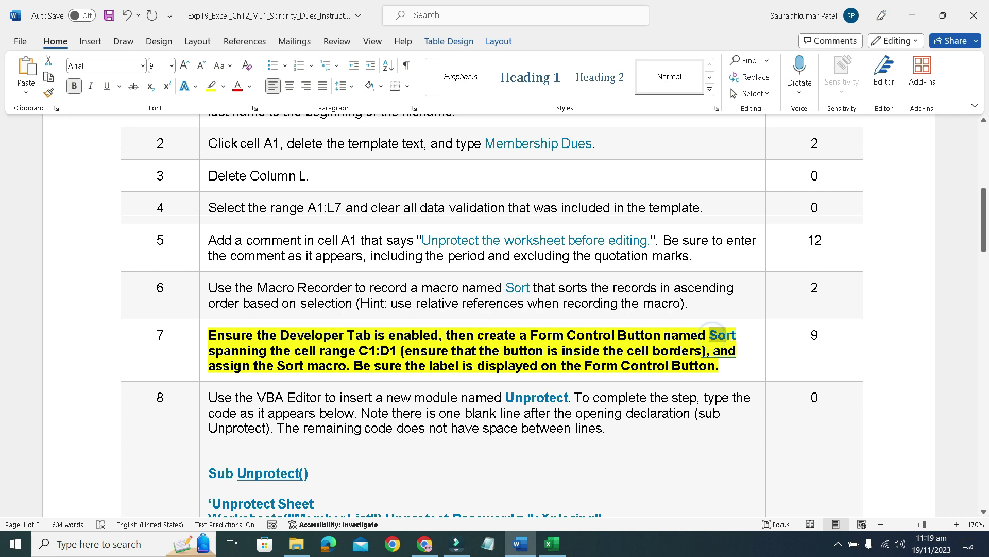
{"action": "left_click", "coordinate": [552, 544]}
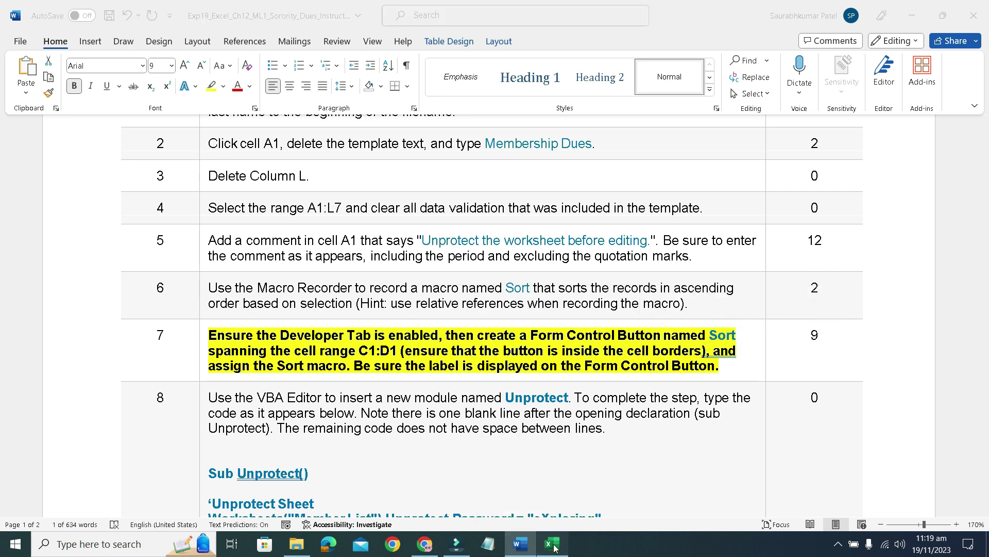
{"action": "left_click", "coordinate": [396, 41]}
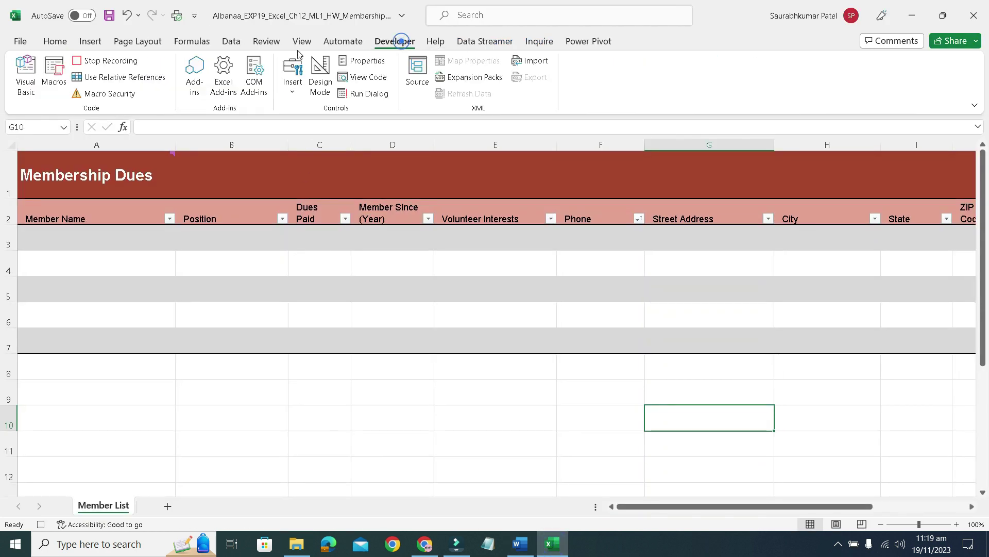
{"action": "left_click", "coordinate": [291, 79]}
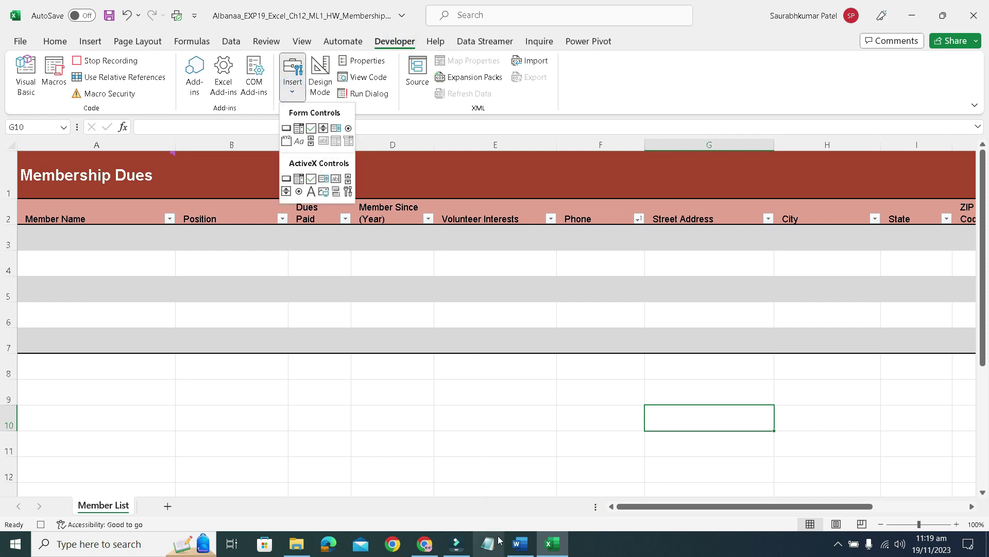
{"action": "left_click", "coordinate": [521, 543]}
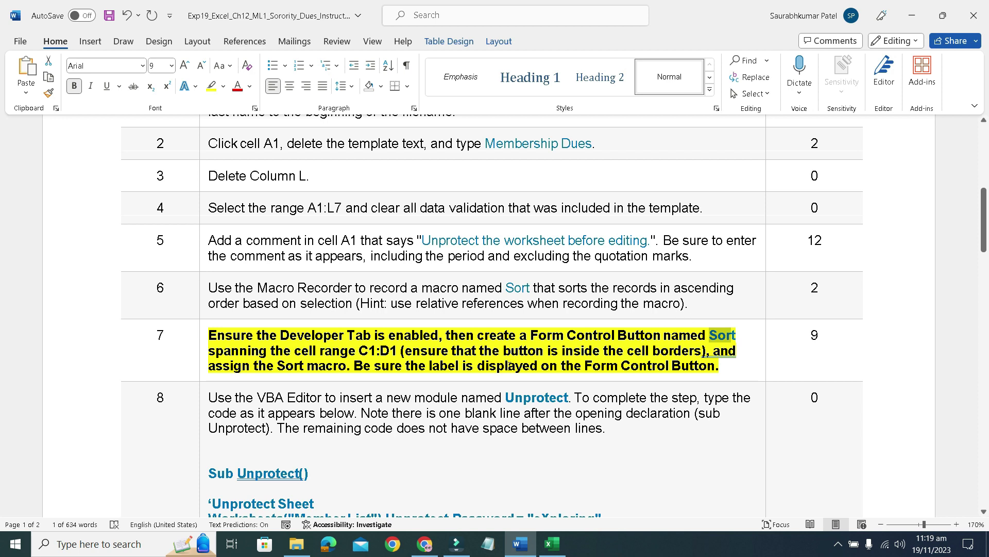
{"action": "left_click_drag", "start_coordinate": [356, 355], "coordinate": [396, 350]}
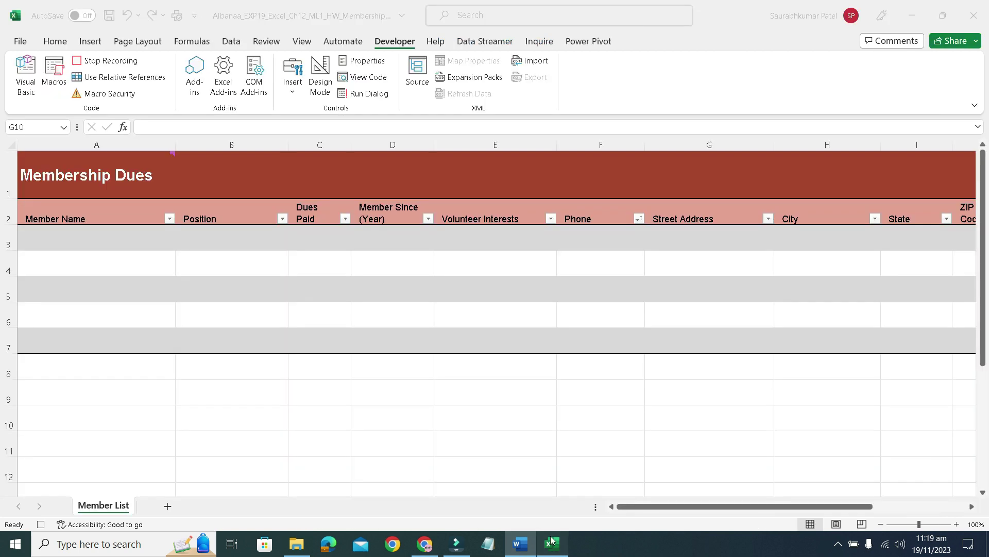
{"action": "left_click", "coordinate": [552, 544]}
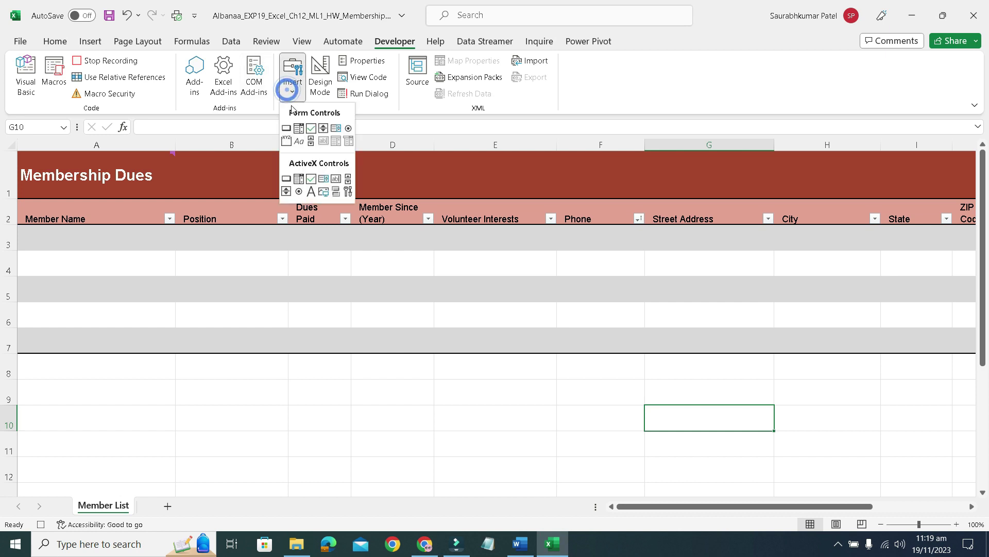
{"action": "left_click", "coordinate": [286, 128]}
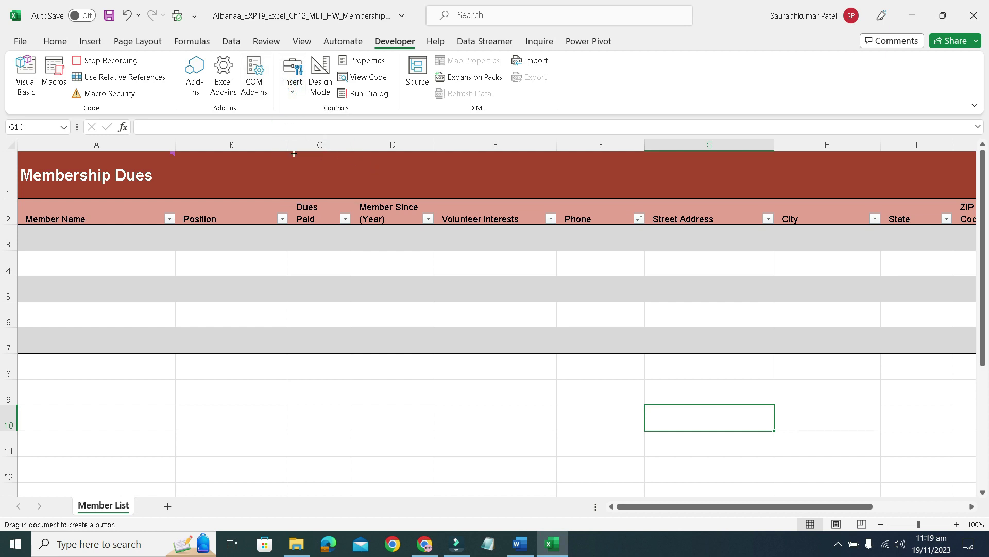
{"action": "mouse_move", "coordinate": [295, 167]}
{"action": "left_mouse_down"}
{"action": "mouse_move", "coordinate": [361, 201]}
{"action": "mouse_move", "coordinate": [431, 197]}
{"action": "left_mouse_up"}
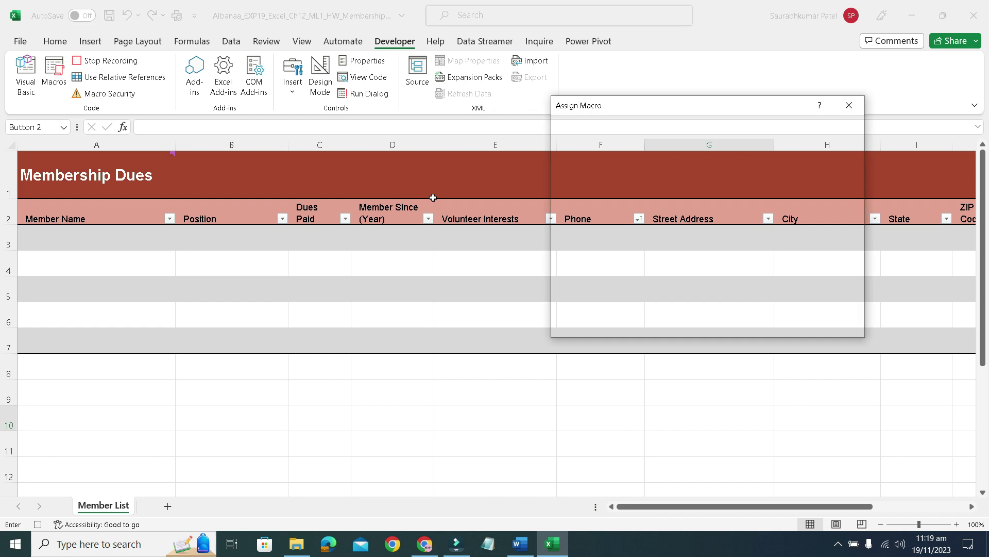
Assign the Sort macro to the new Form Control button
{"action": "left_click", "coordinate": [520, 543]}
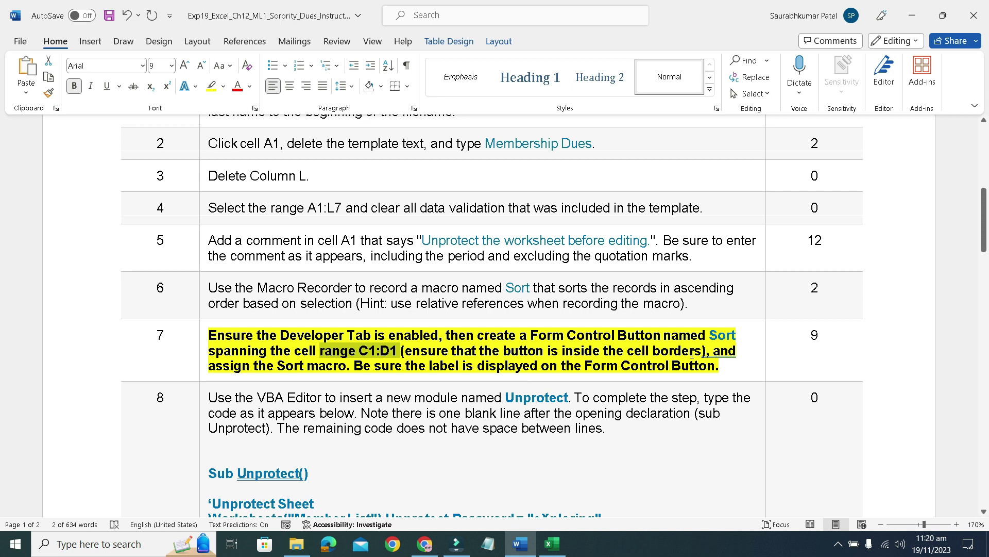
{"action": "left_click", "coordinate": [520, 543]}
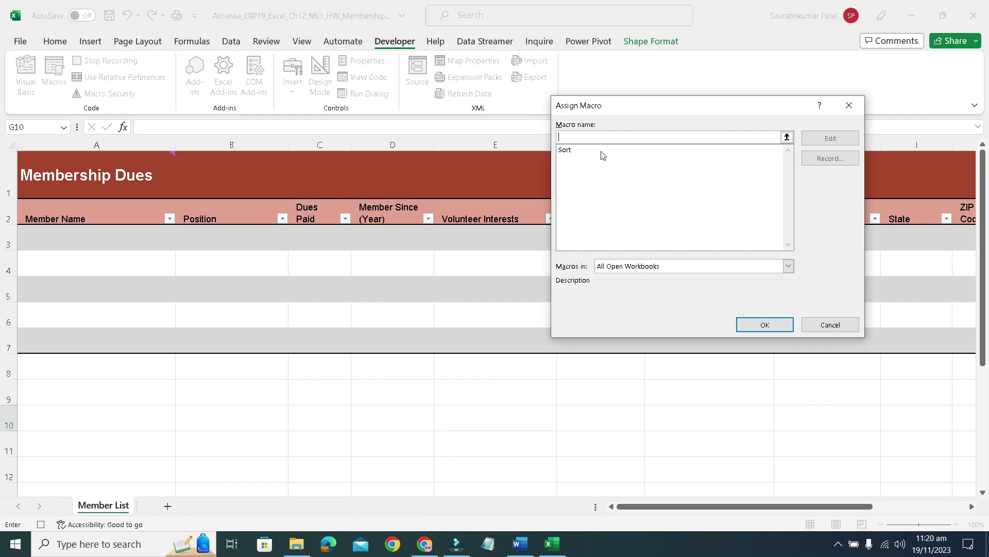
{"action": "left_click", "coordinate": [580, 150]}
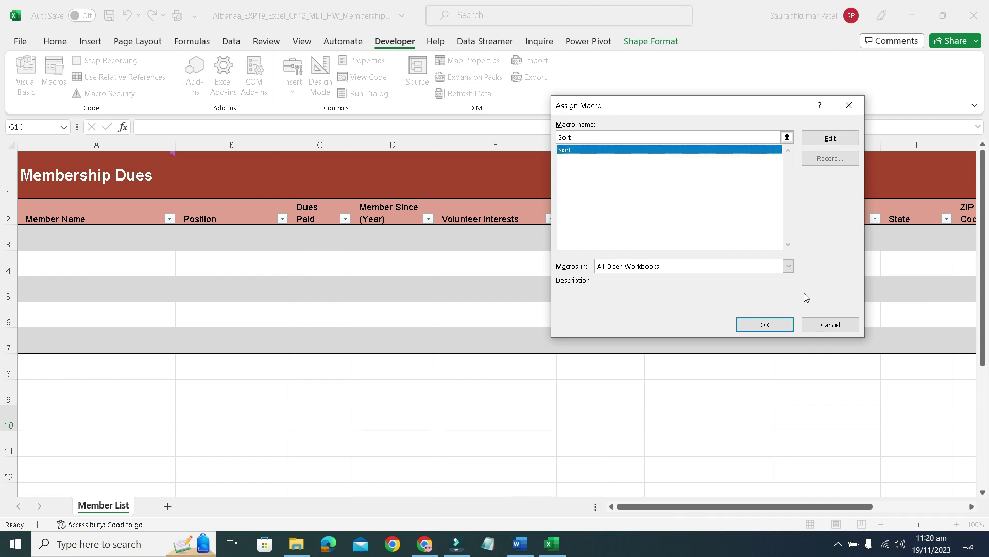
{"action": "left_click", "coordinate": [770, 325]}
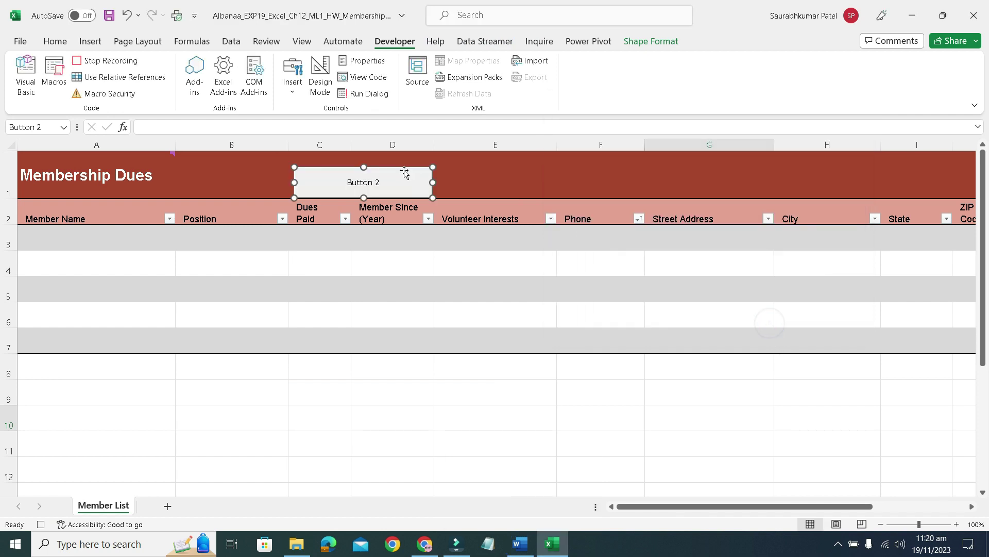
Check the required button name in the step 7 instruction in Word and return to the Excel workbook
{"action": "left_click", "coordinate": [380, 182]}
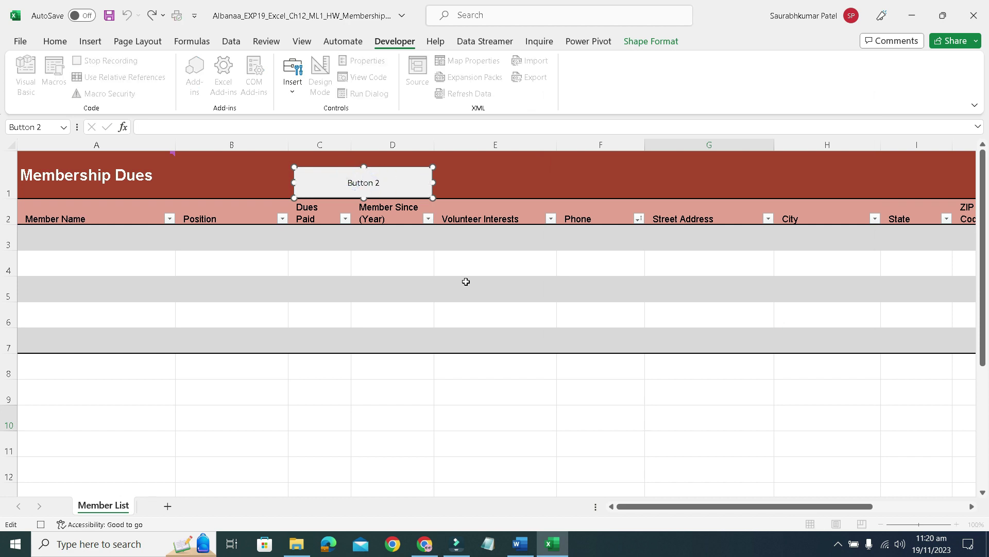
{"action": "mouse_move", "coordinate": [520, 544]}
{"action": "left_click", "coordinate": [545, 469]}
{"action": "left_click", "coordinate": [521, 543]}
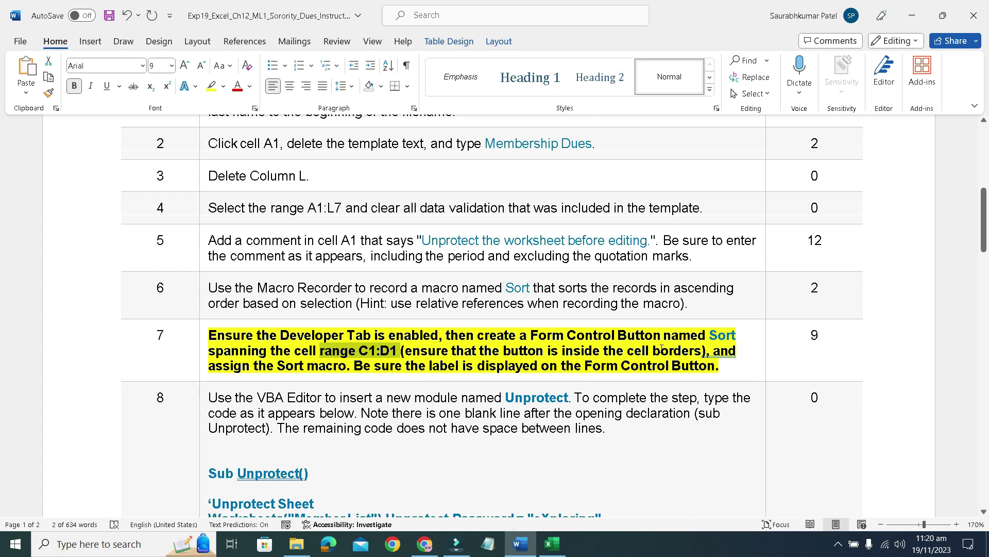
{"action": "left_click_drag", "start_coordinate": [710, 336], "coordinate": [739, 338]}
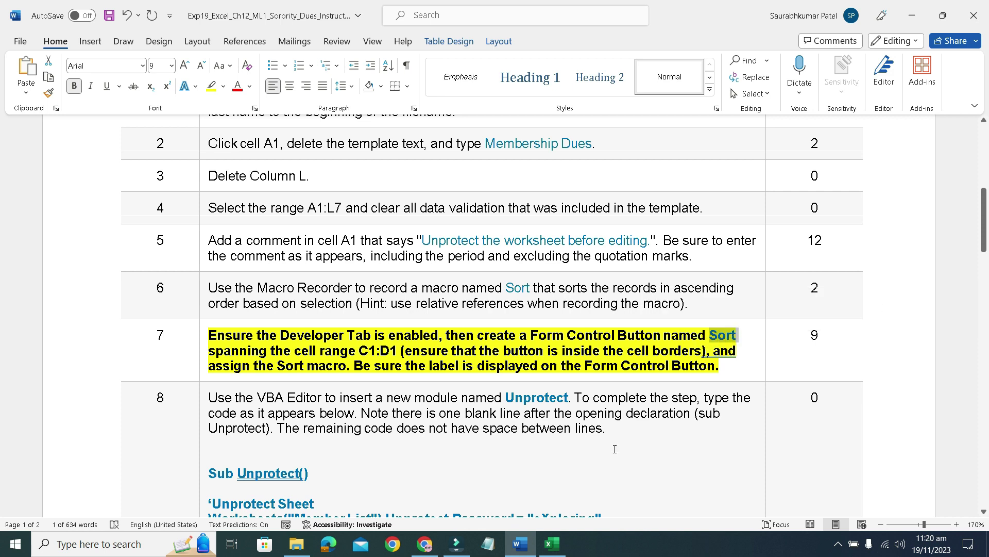
{"action": "left_click", "coordinate": [545, 550]}
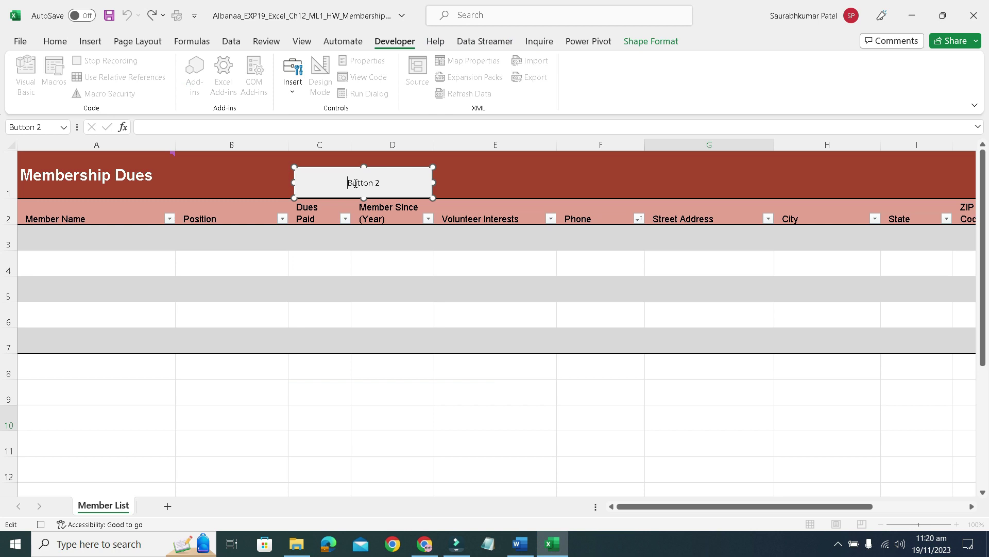
Replace the label of the button over C1:D1 with Sort and try the button out
{"action": "mouse_move", "coordinate": [350, 182]}
{"action": "left_mouse_down"}
{"action": "mouse_move", "coordinate": [379, 183]}
{"action": "mouse_move", "coordinate": [339, 171]}
{"action": "left_mouse_up"}
{"action": "left_click_drag", "start_coordinate": [351, 188], "coordinate": [381, 183]}
{"action": "left_click", "coordinate": [347, 184]}
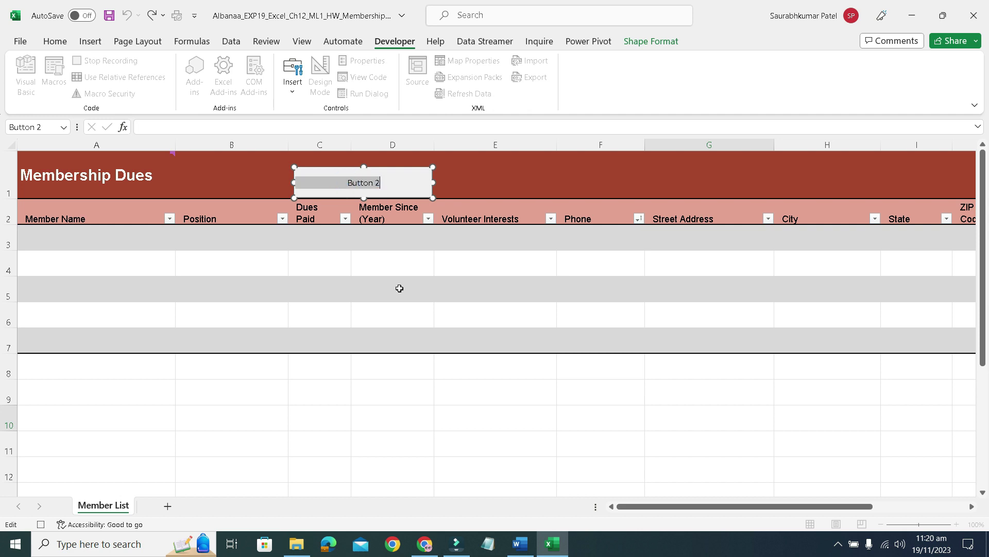
{"action": "key", "text": "BackSpace"}
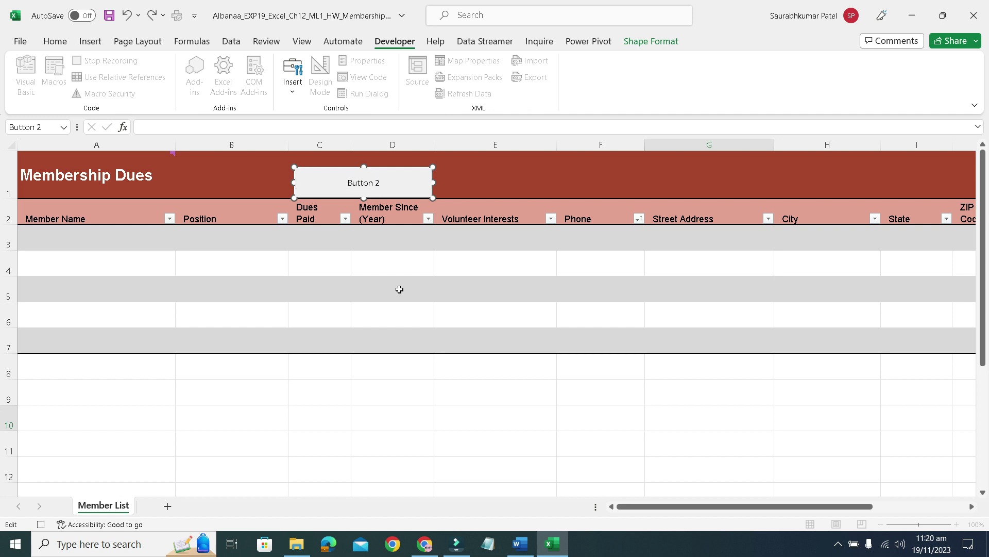
{"action": "left_click", "coordinate": [525, 545]}
{"action": "left_click", "coordinate": [526, 546]}
{"action": "left_click_drag", "start_coordinate": [381, 182], "coordinate": [351, 180]}
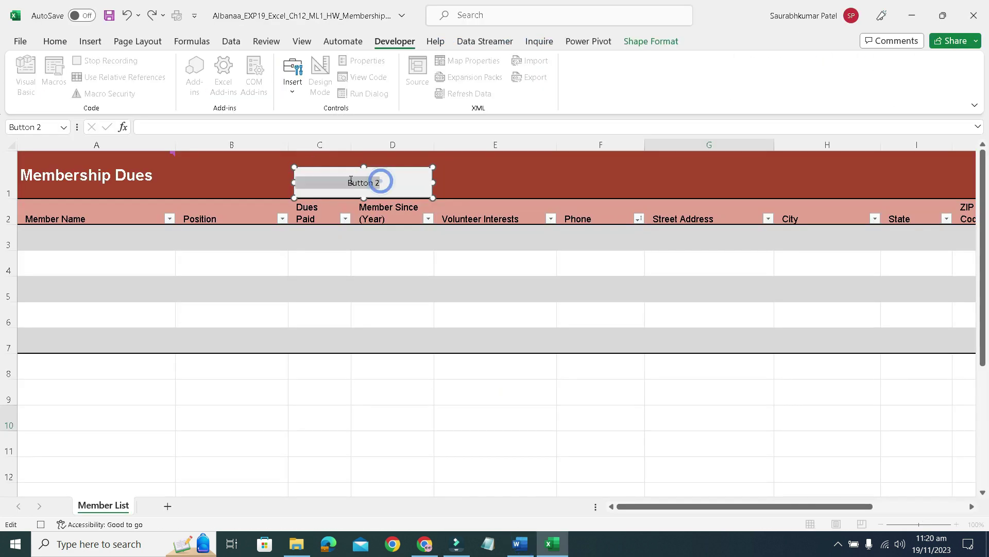
{"action": "type", "text": "Sort"}
{"action": "key", "text": "Return"}
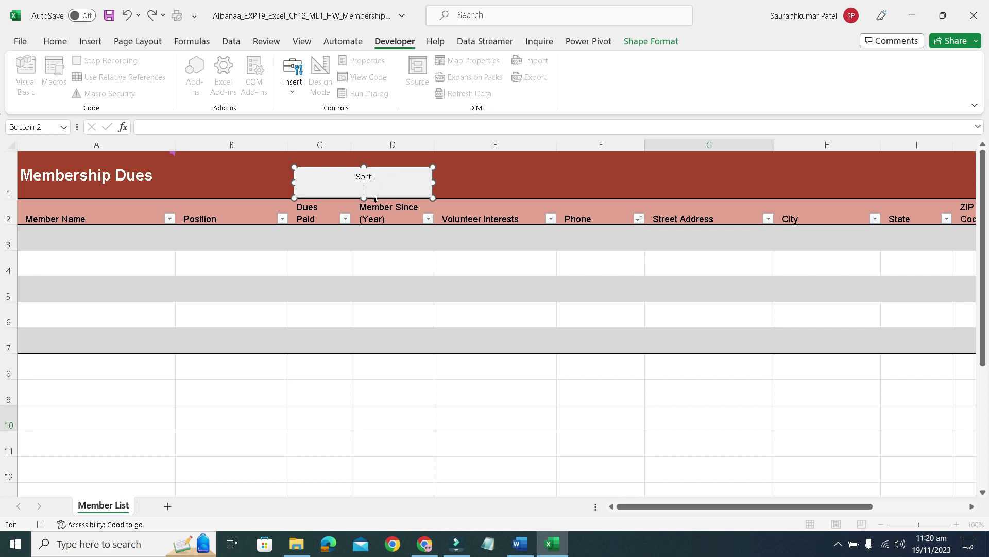
{"action": "key", "text": "BackSpace"}
{"action": "left_click", "coordinate": [455, 183]}
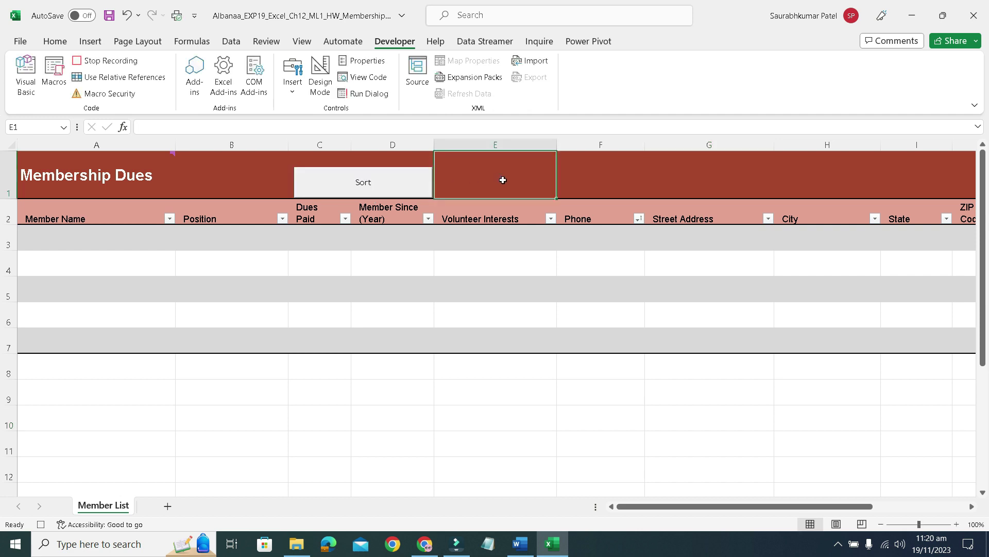
{"action": "left_click", "coordinate": [335, 189]}
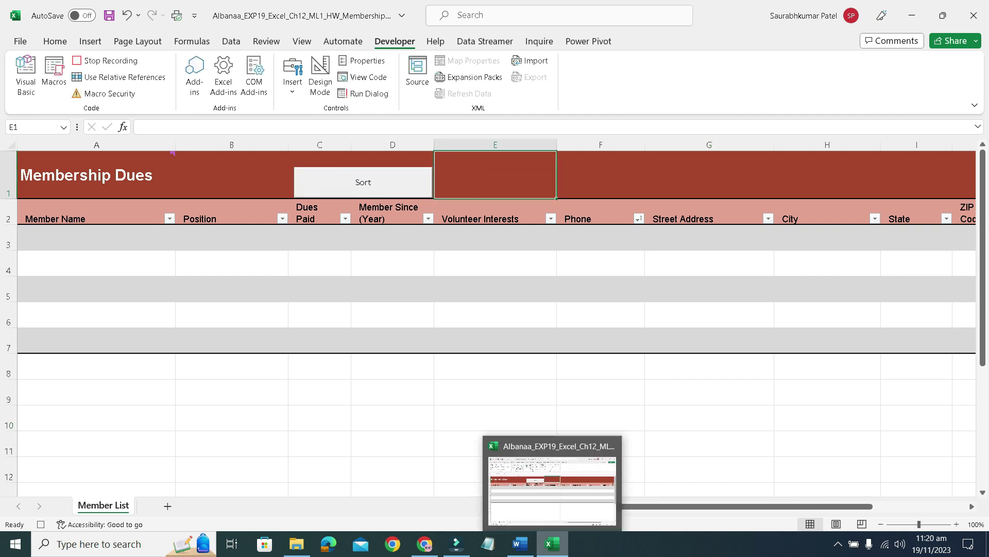
Switch to the Word instructions and remove the bold and yellow highlighting from the step 7 instruction
{"action": "left_click", "coordinate": [527, 552]}
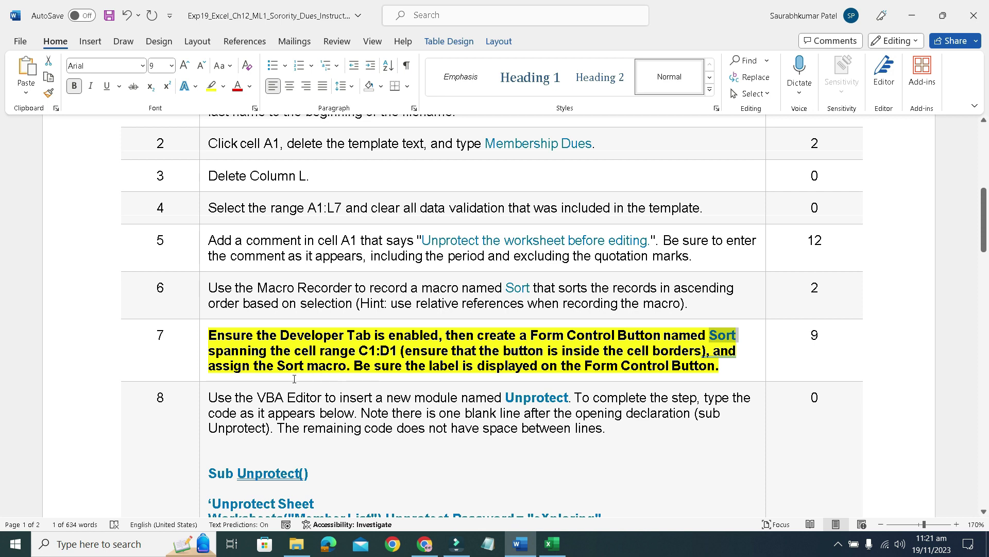
{"action": "left_click", "coordinate": [205, 342]}
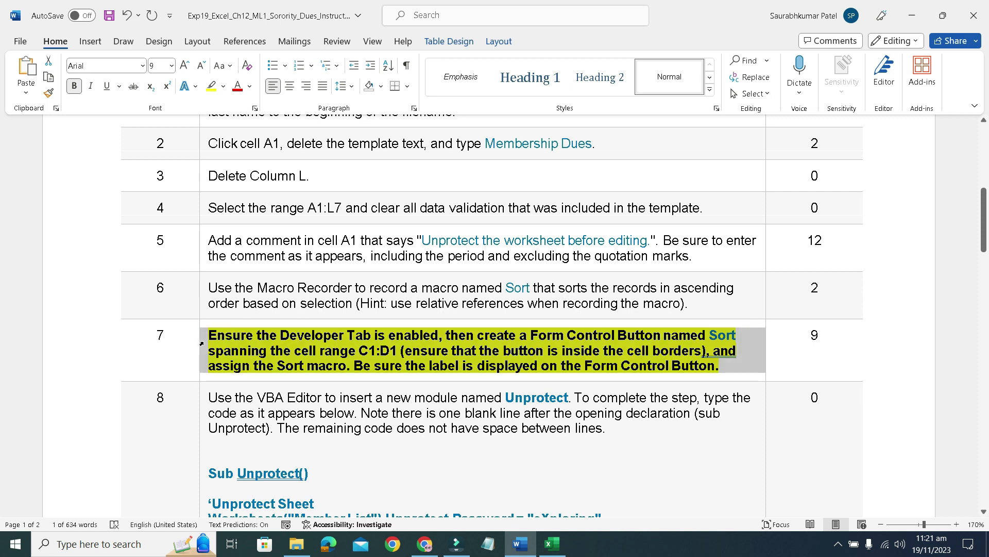
{"action": "left_click", "coordinate": [214, 319]}
{"action": "left_click", "coordinate": [258, 318]}
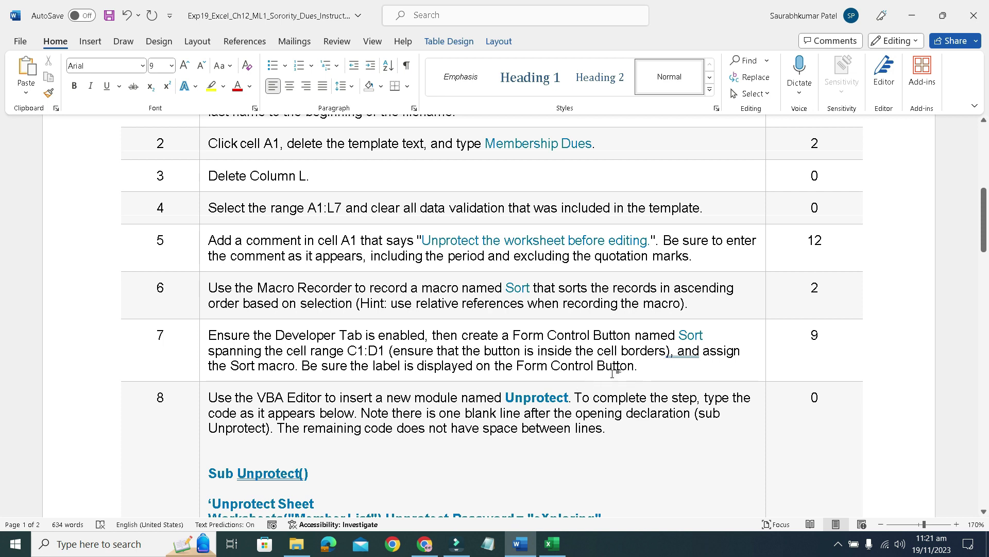
Make the step 8 instruction, including its Unprotect code, bold and highlight it in yellow
{"action": "scroll", "coordinate": [612, 372], "scroll_direction": "down", "scroll_amount": 6}
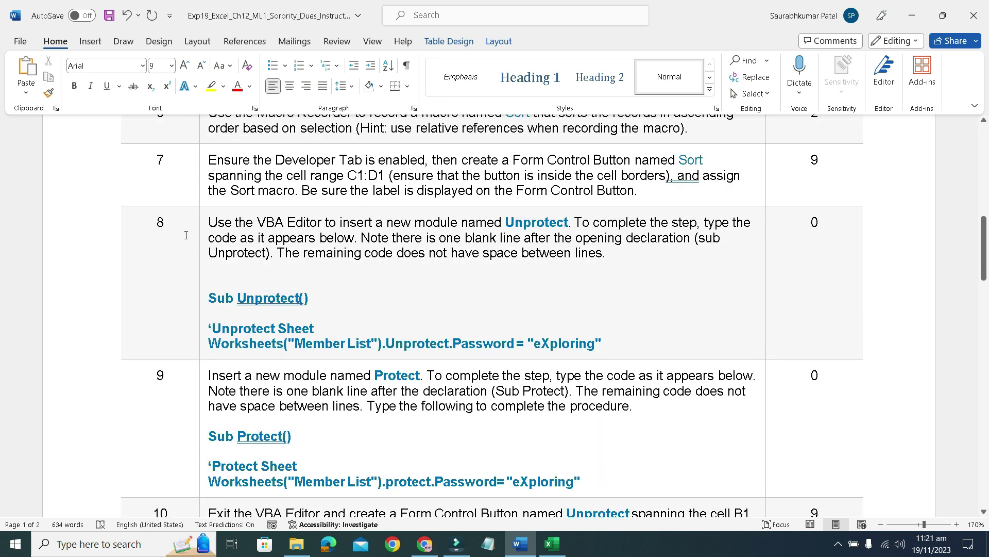
{"action": "left_click", "coordinate": [199, 233]}
{"action": "left_click", "coordinate": [211, 209]}
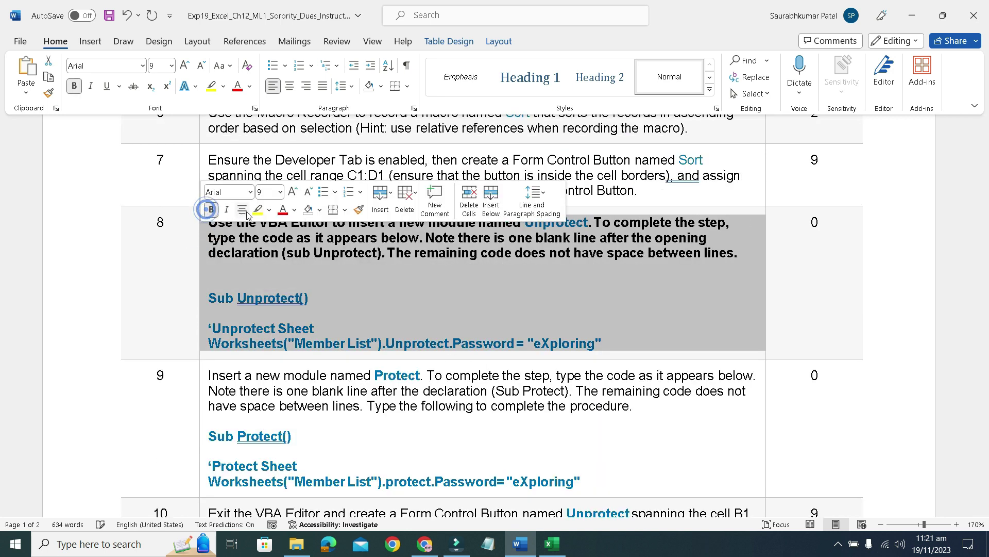
{"action": "left_click", "coordinate": [258, 209]}
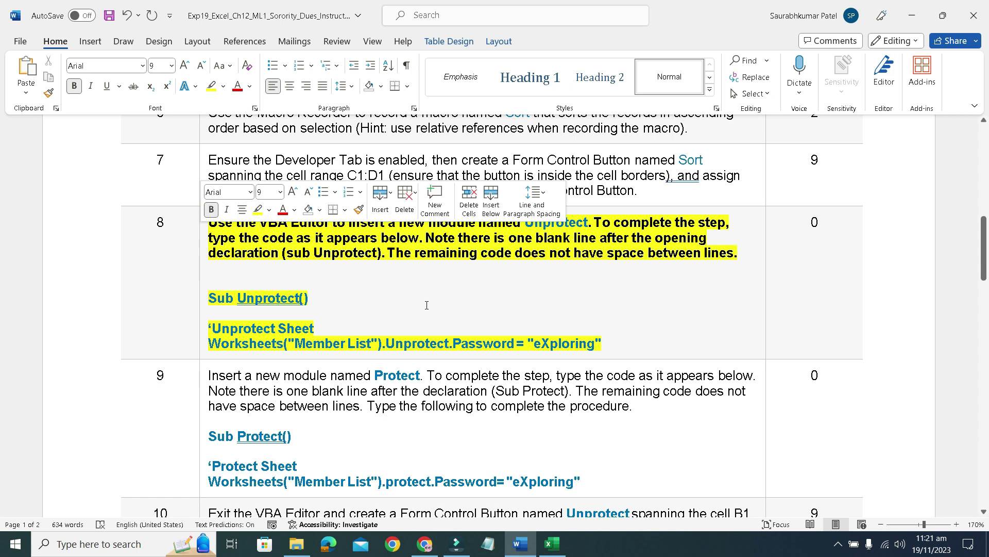
Check the module name in the step 8 instruction, then switch to Excel and open the Visual Basic Editor
{"action": "scroll", "coordinate": [427, 305], "scroll_direction": "down", "scroll_amount": 3}
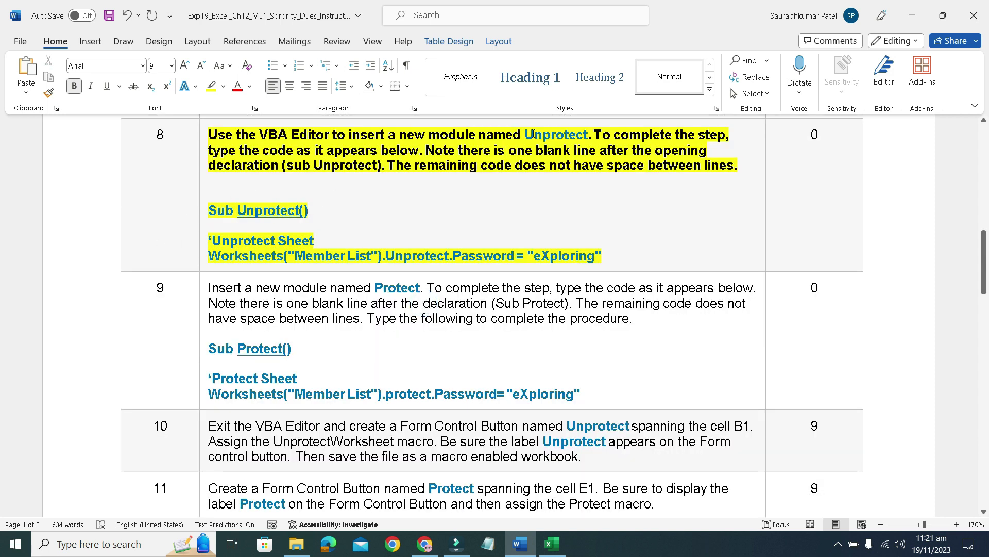
{"action": "left_click_drag", "start_coordinate": [527, 130], "coordinate": [591, 136]}
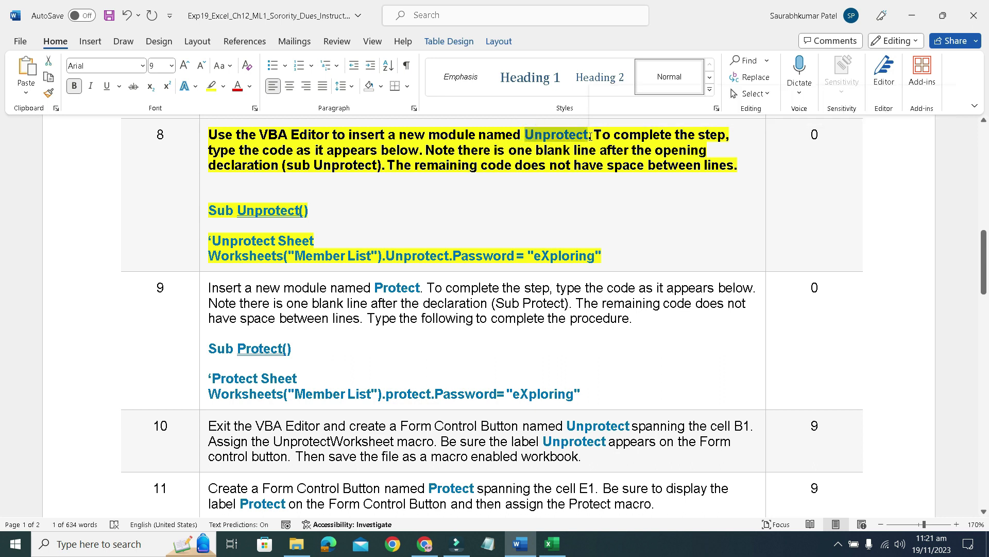
{"action": "left_click", "coordinate": [541, 545]}
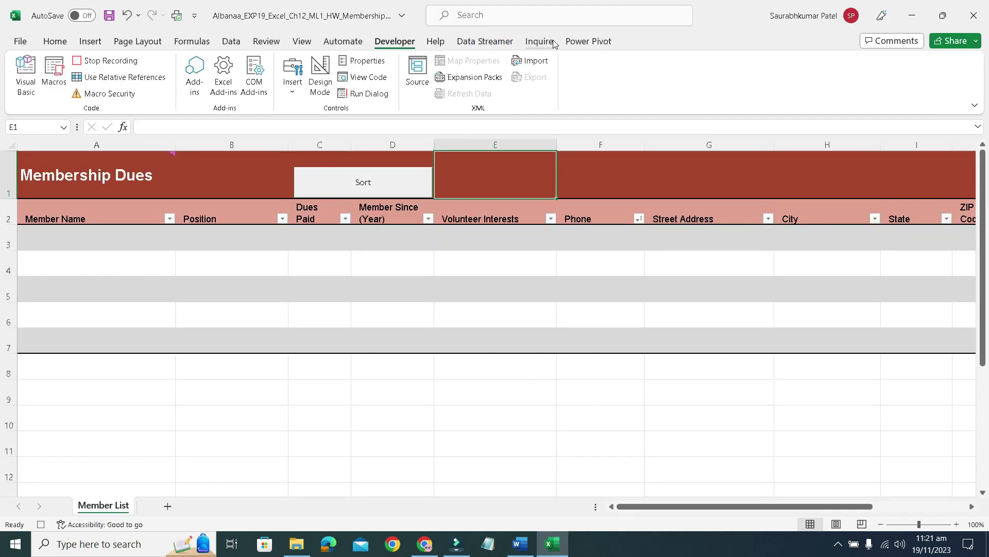
{"action": "left_click", "coordinate": [25, 74]}
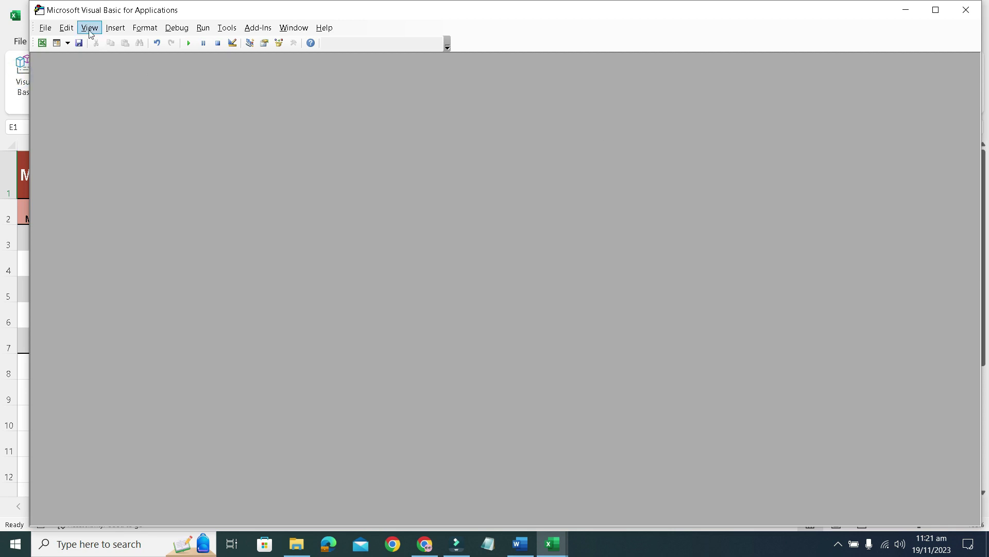
{"action": "left_click", "coordinate": [66, 29]}
{"action": "left_click", "coordinate": [66, 30]}
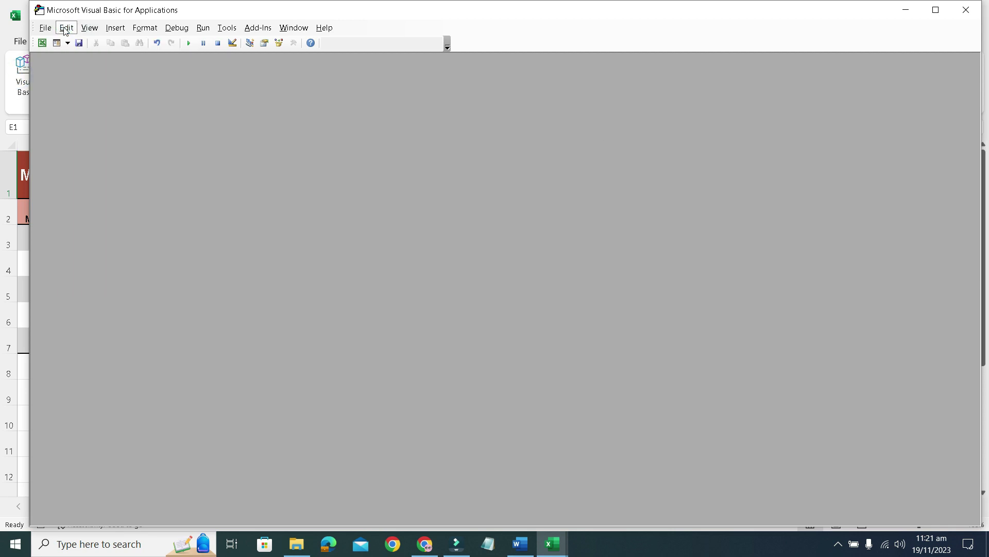
{"action": "left_click", "coordinate": [42, 43]}
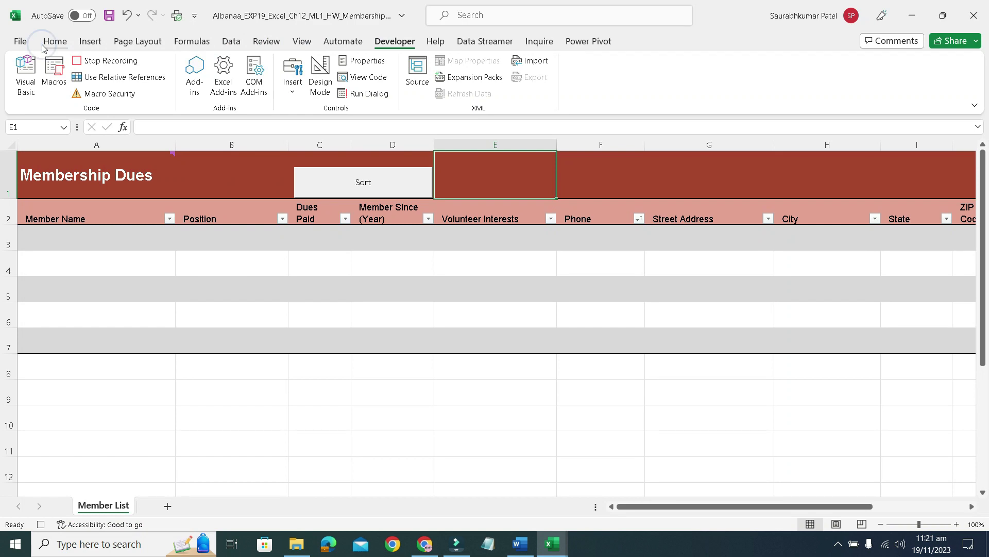
{"action": "mouse_move", "coordinate": [568, 545]}
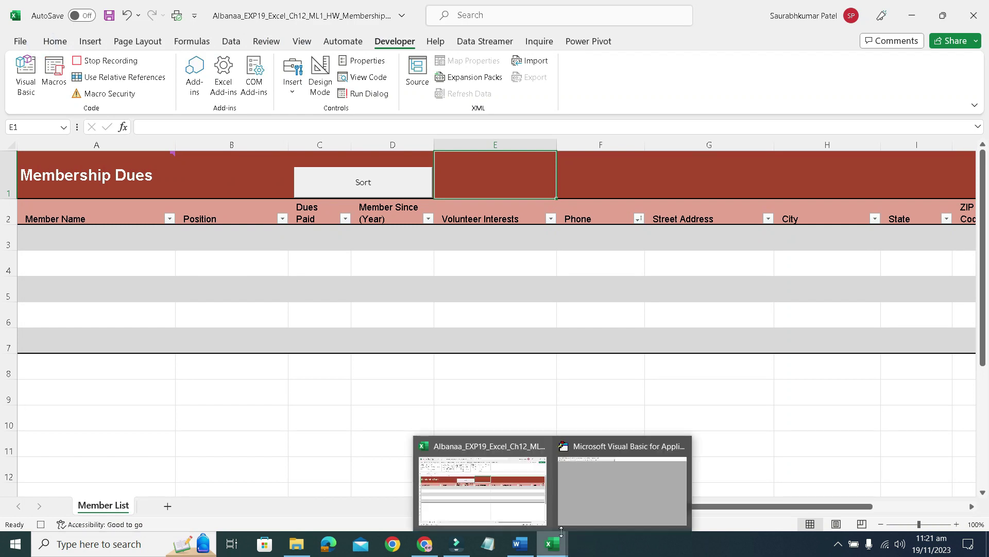
{"action": "left_click", "coordinate": [580, 504]}
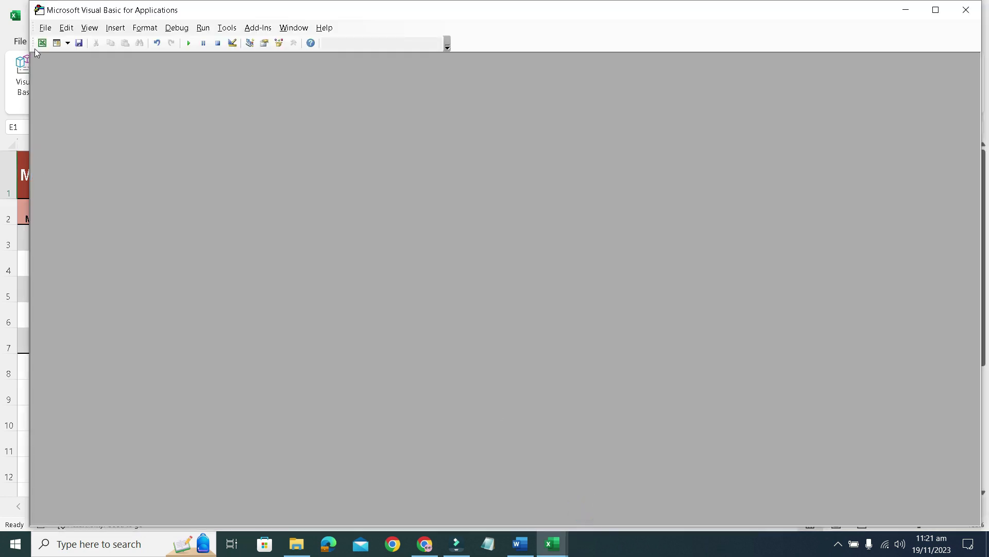
Insert three blank UserForms into the VBA project
{"action": "left_click", "coordinate": [61, 45]}
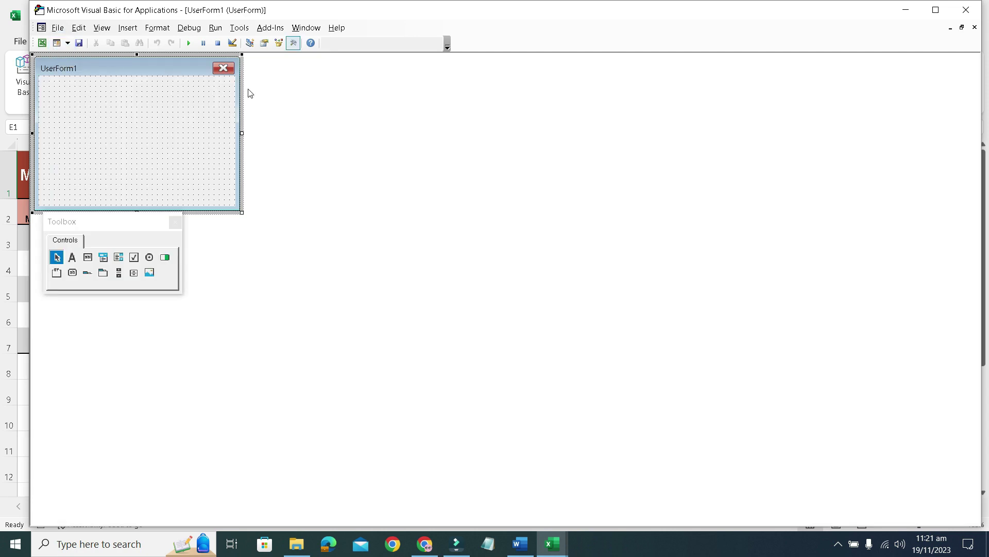
{"action": "left_click", "coordinate": [68, 45]}
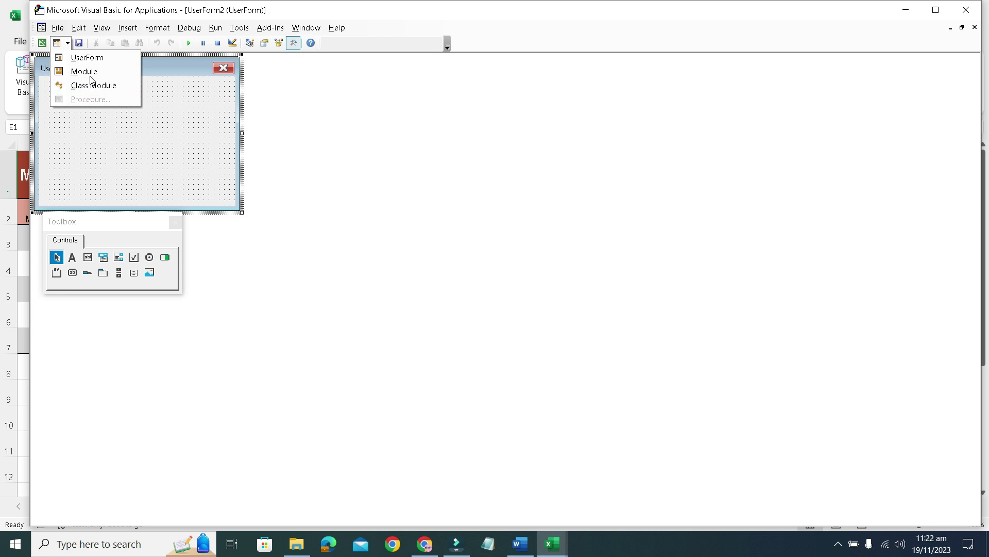
{"action": "left_click", "coordinate": [96, 58]}
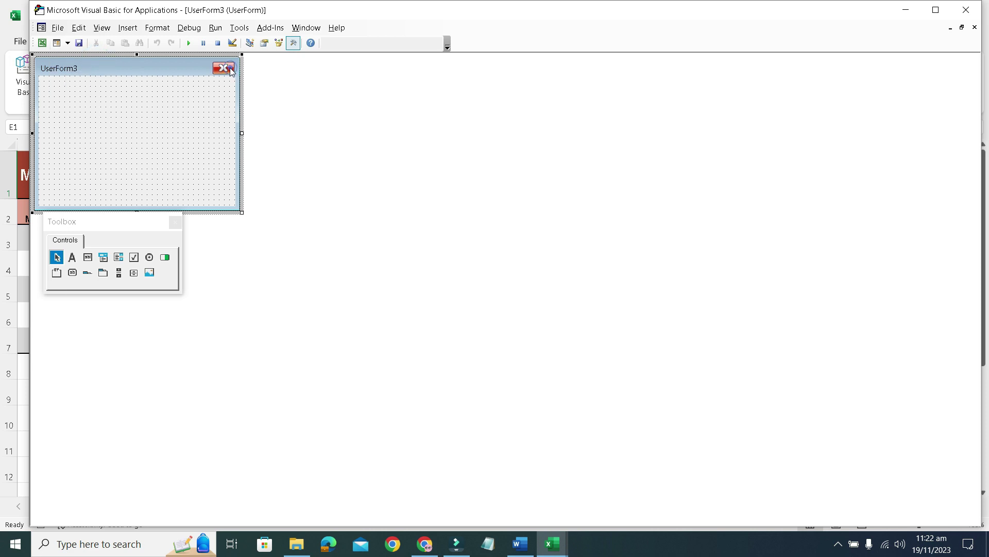
{"action": "left_click", "coordinate": [181, 68]}
Insert a new standard module into the VBA project
{"action": "left_click", "coordinate": [100, 29]}
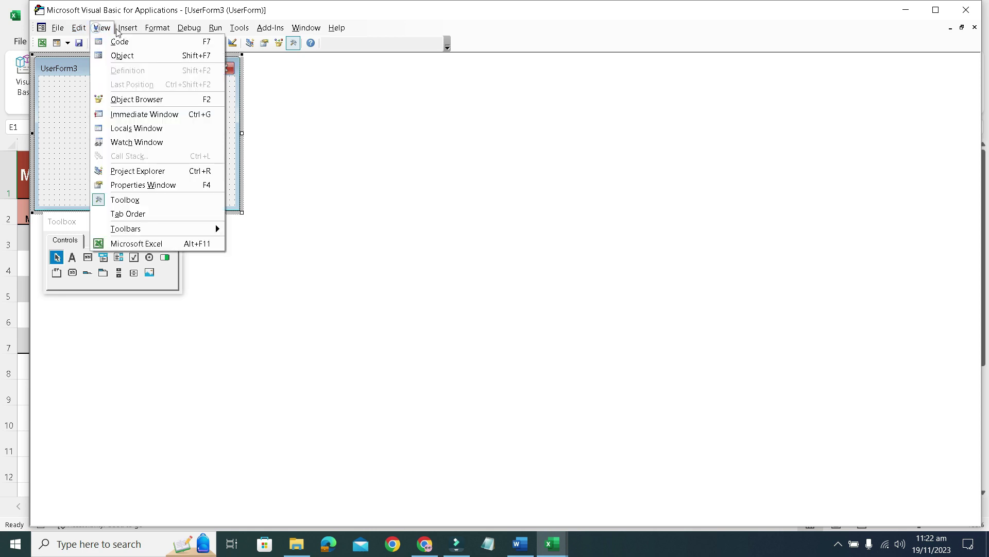
{"action": "left_click", "coordinate": [146, 78]}
{"action": "left_click", "coordinate": [148, 69]}
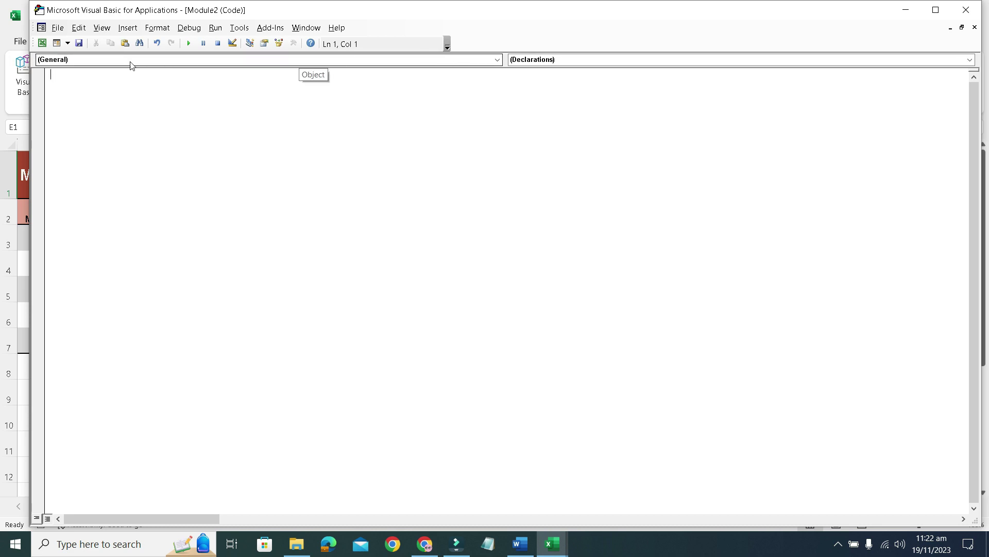
Insert two more blank UserForms into the VBA project
{"action": "left_click", "coordinate": [61, 42]}
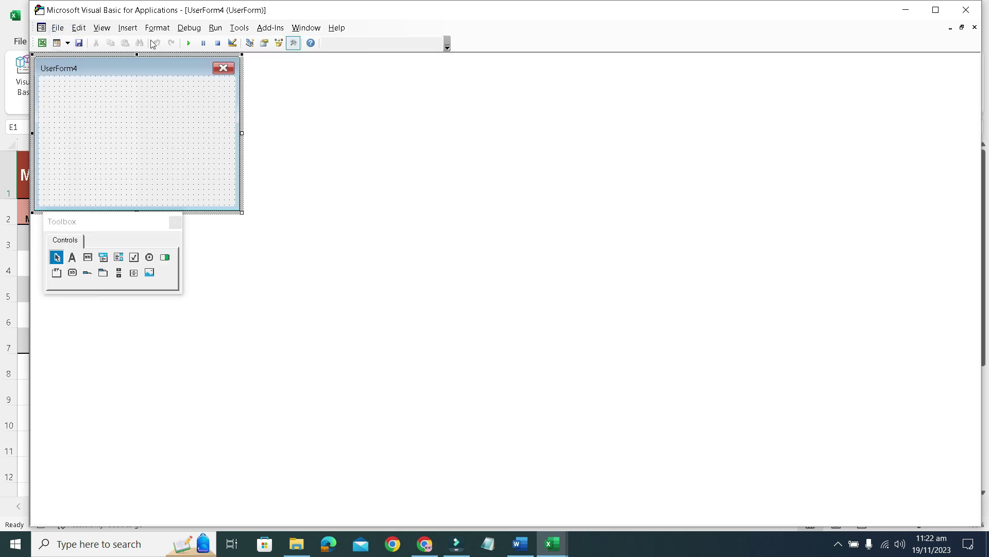
{"action": "left_click", "coordinate": [67, 43]}
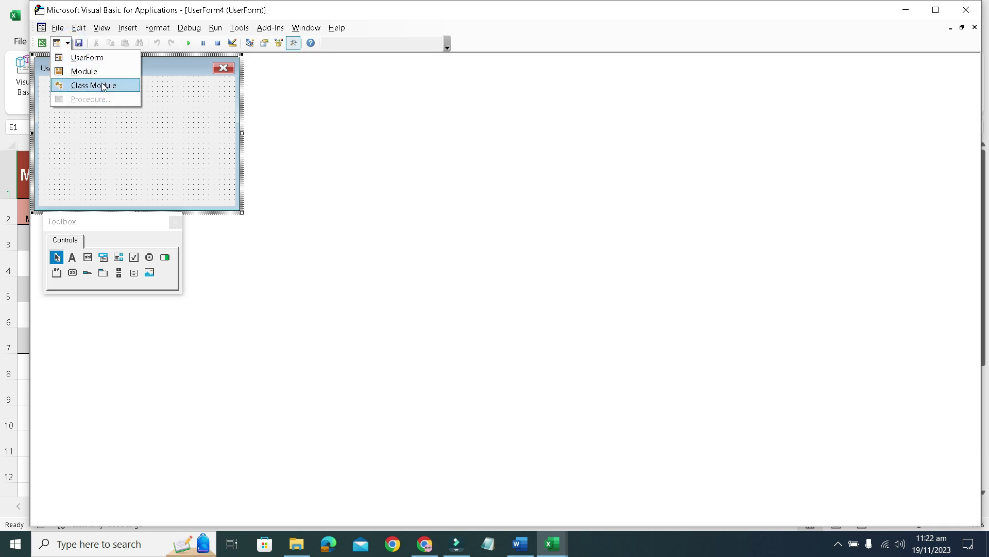
{"action": "left_click", "coordinate": [114, 58]}
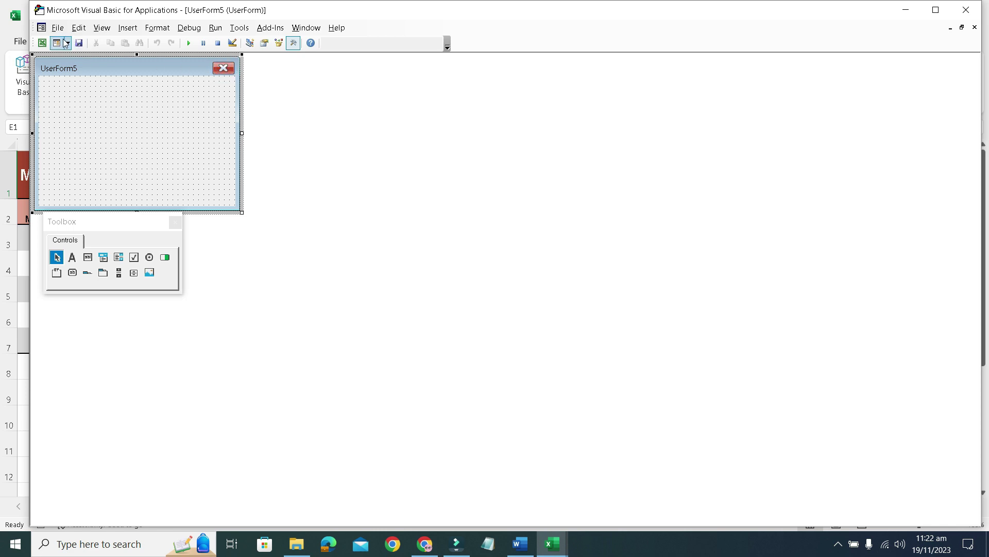
Insert another standard module to hold the Unprotect code
{"action": "left_click", "coordinate": [102, 28]}
{"action": "left_click", "coordinate": [130, 30]}
{"action": "left_click", "coordinate": [130, 30]}
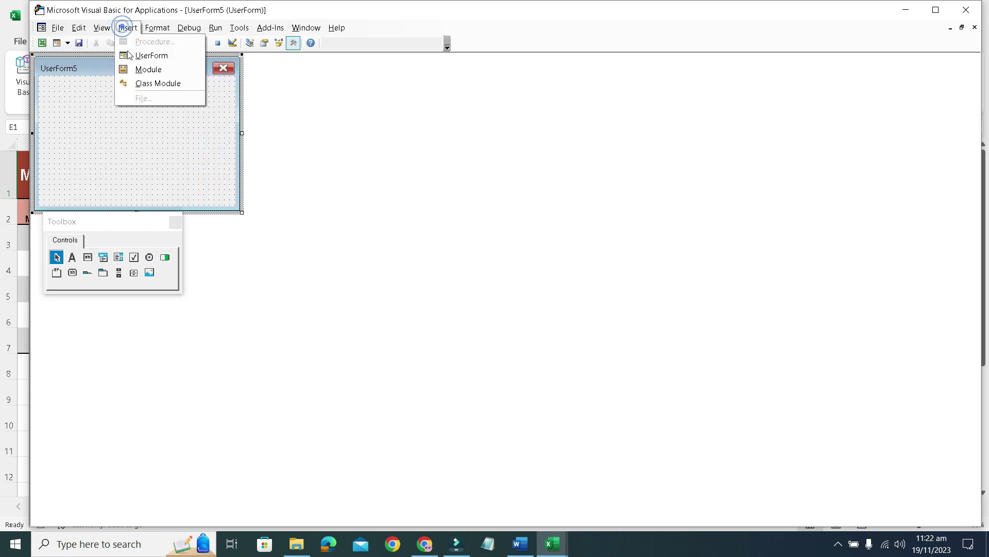
{"action": "left_click", "coordinate": [159, 69]}
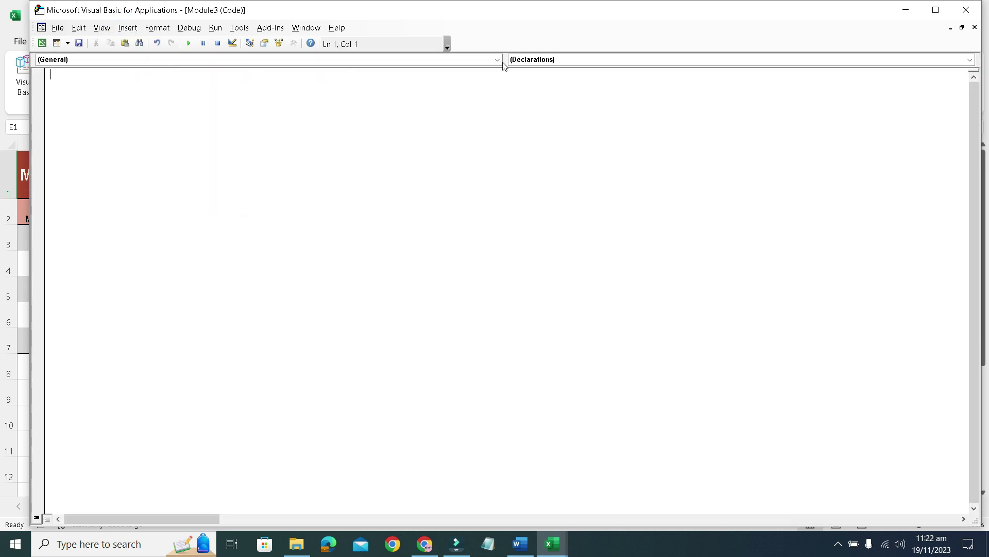
{"action": "left_click", "coordinate": [526, 59]}
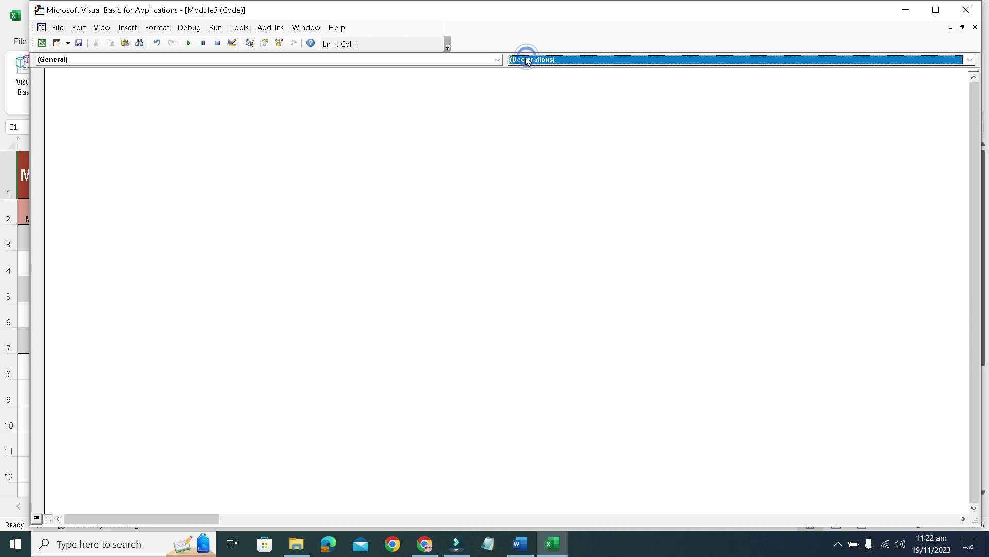
{"action": "left_click", "coordinate": [339, 65]}
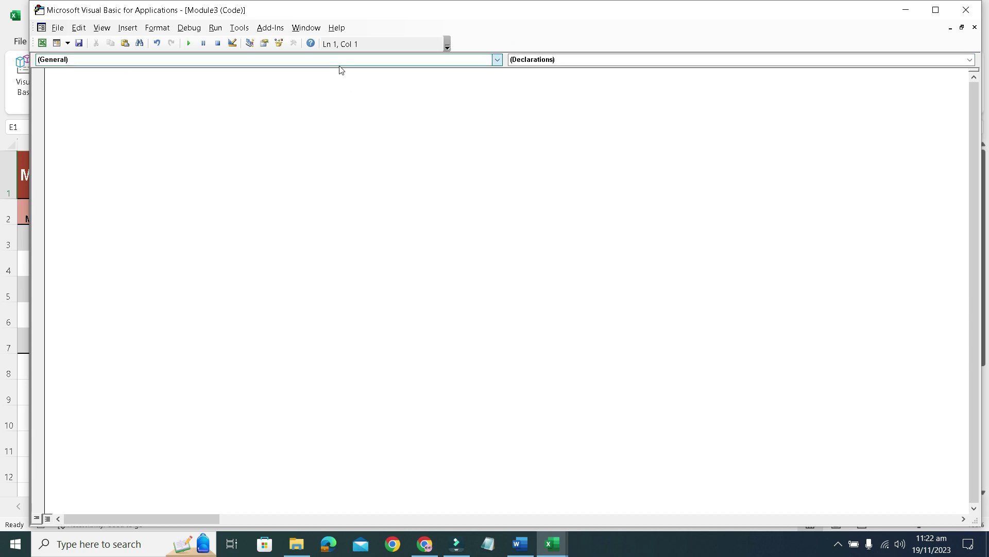
Add a public Sub procedure named Unprotect to the newest module
{"action": "left_click", "coordinate": [68, 44]}
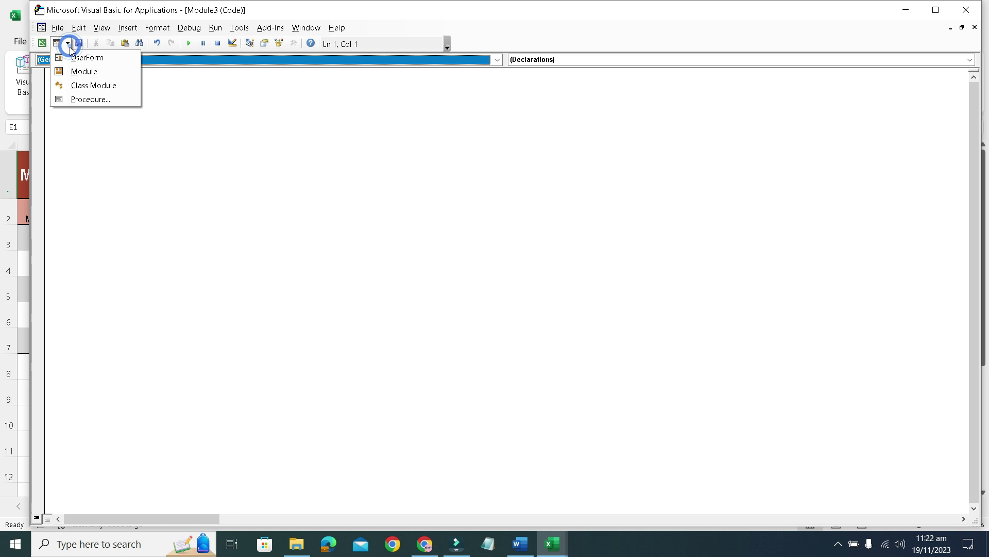
{"action": "left_click", "coordinate": [83, 97]}
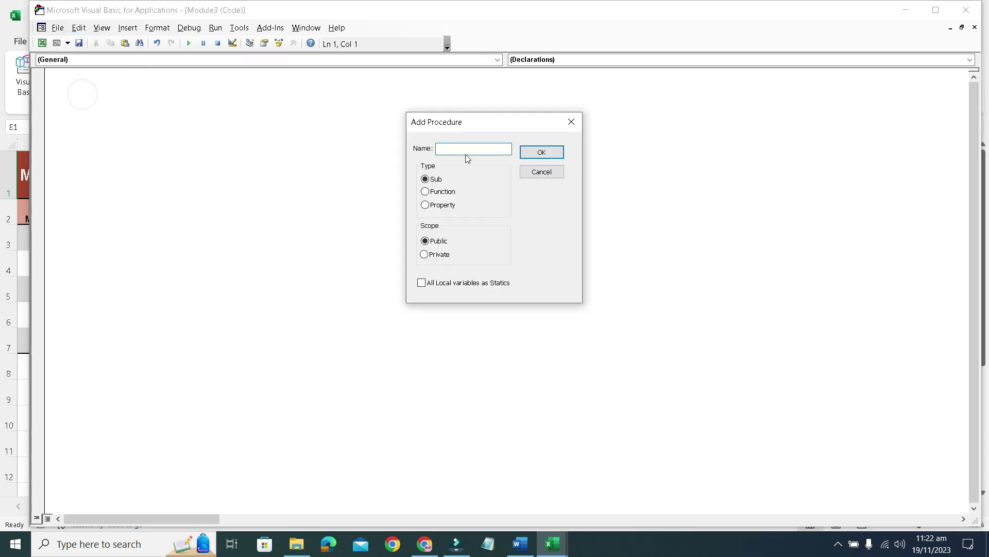
{"action": "type", "text": "Unprotect"}
{"action": "left_click", "coordinate": [534, 151]}
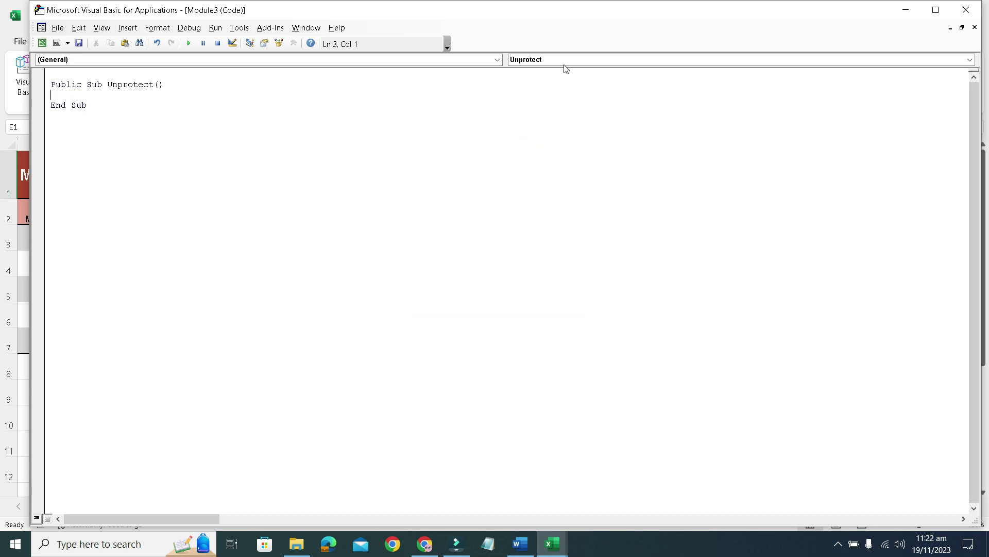
Switch to the Word instructions and copy the Sub Unprotect code block from step 8
{"action": "left_click", "coordinate": [521, 544]}
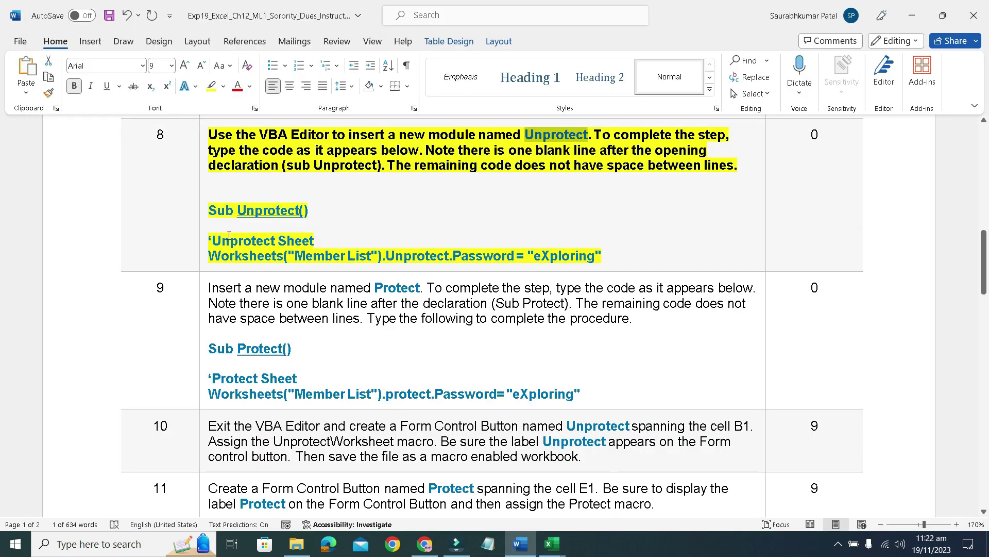
{"action": "left_click_drag", "start_coordinate": [604, 256], "coordinate": [630, 259]}
{"action": "key", "text": "ctrl+c"}
{"action": "left_click", "coordinate": [205, 211]}
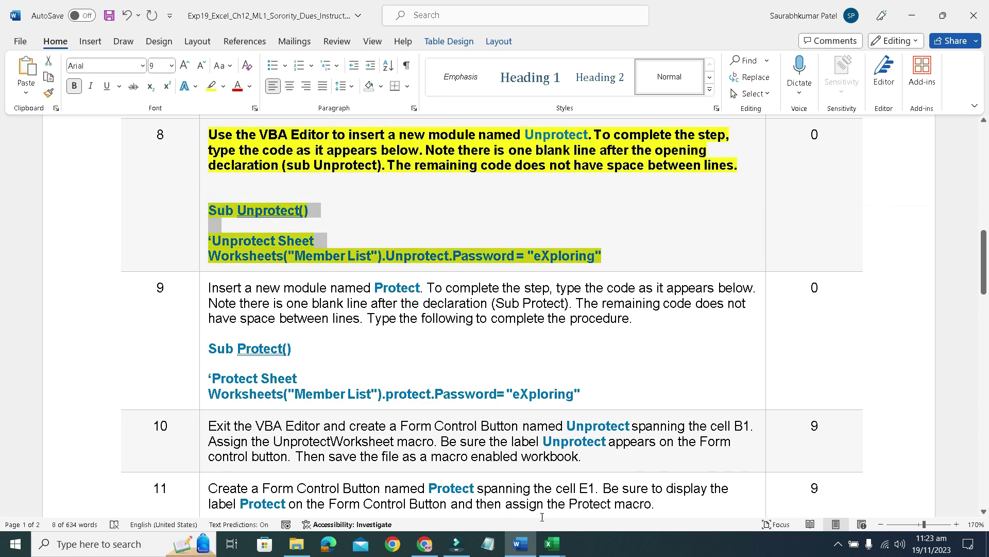
Return to the Visual Basic Editor and paste the copied code, including the sheet password line, inside the Unprotect procedure
{"action": "left_click", "coordinate": [551, 544]}
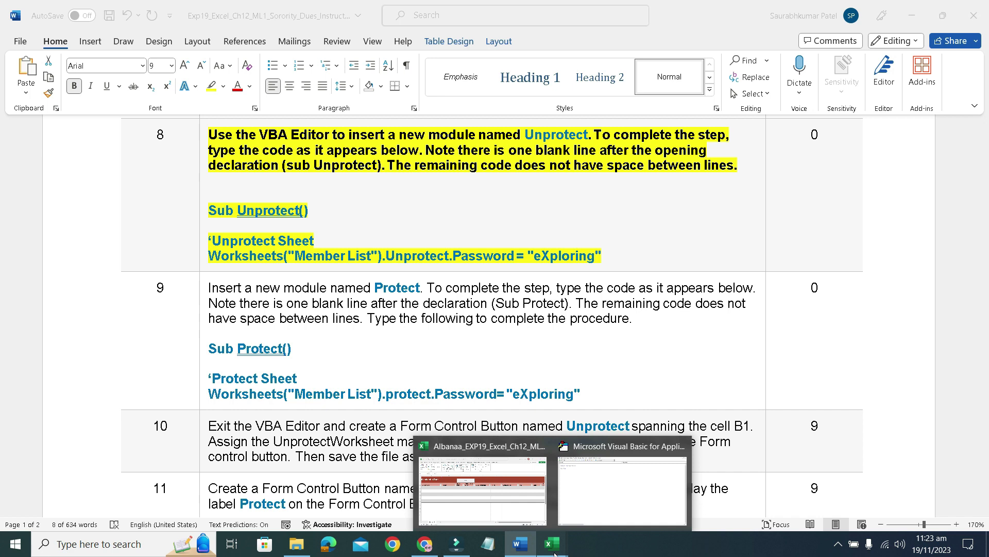
{"action": "left_click", "coordinate": [494, 511]}
{"action": "mouse_move", "coordinate": [552, 543]}
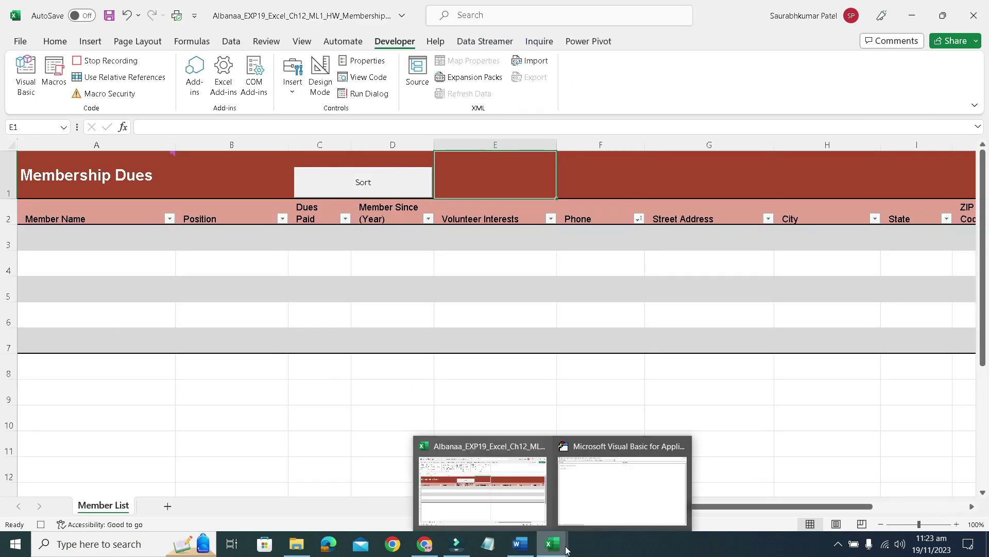
{"action": "left_click", "coordinate": [616, 507]}
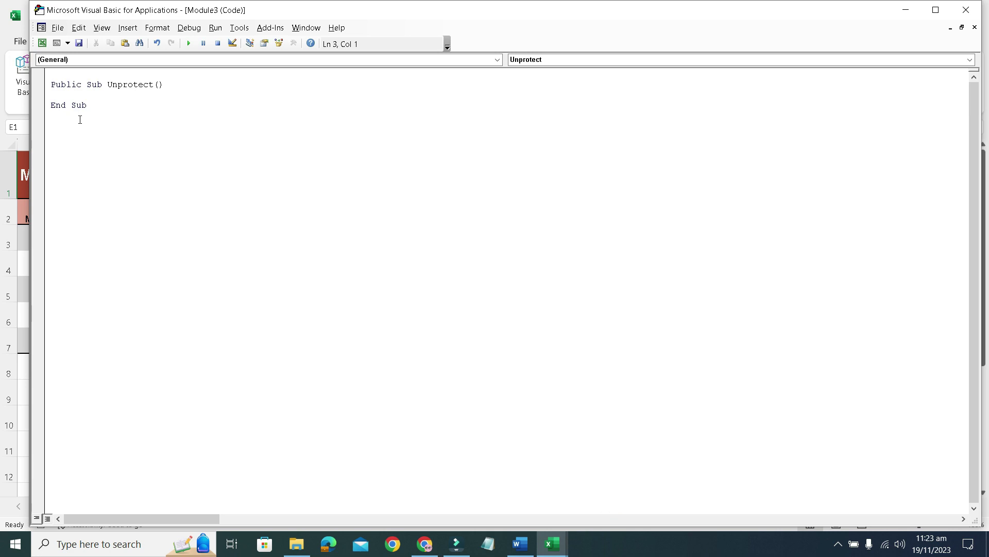
{"action": "key", "text": "ctrl+v"}
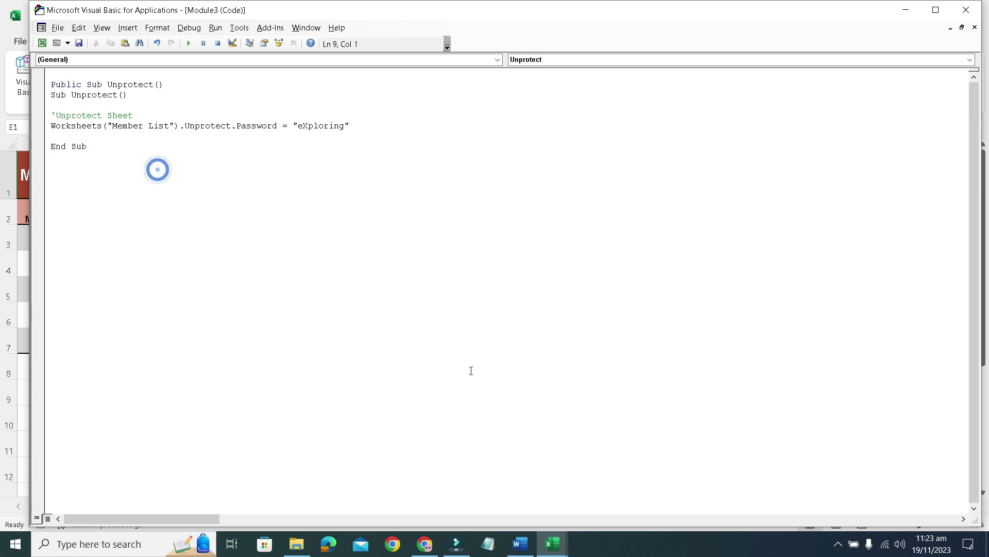
Switch to the Word instructions and remove the bold and yellow highlighting from the step 8 instruction
{"action": "left_click", "coordinate": [521, 543]}
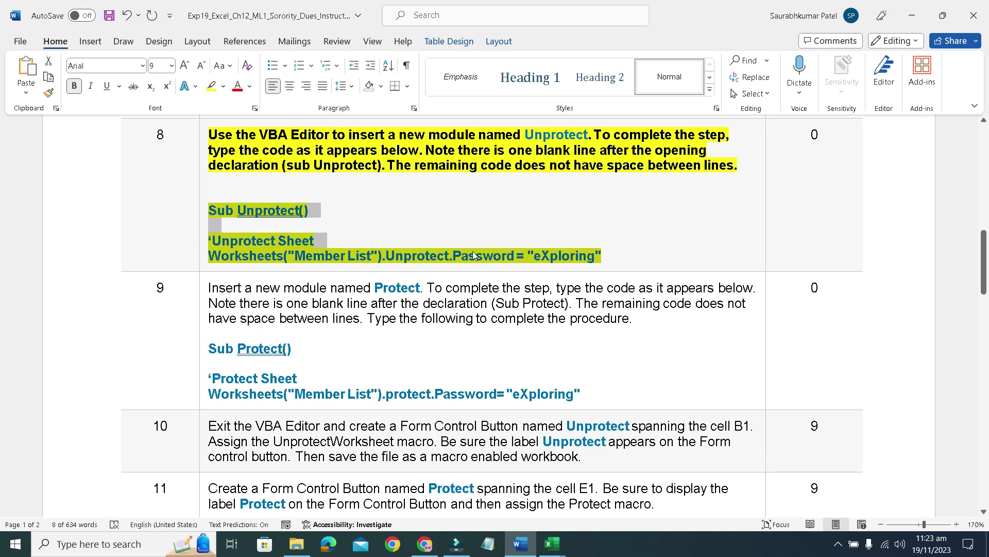
{"action": "left_click", "coordinate": [409, 228]}
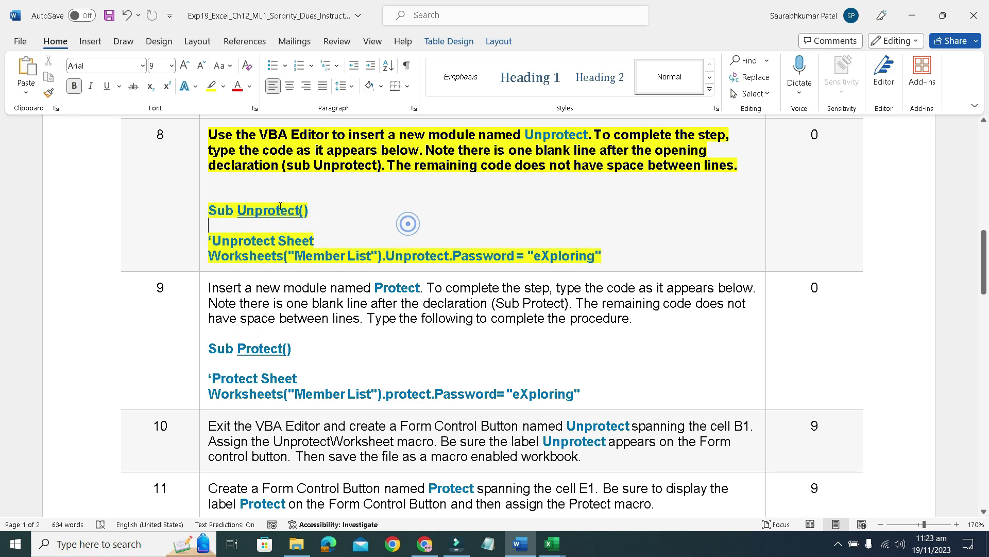
{"action": "left_click", "coordinate": [198, 141]}
{"action": "left_click", "coordinate": [211, 117]}
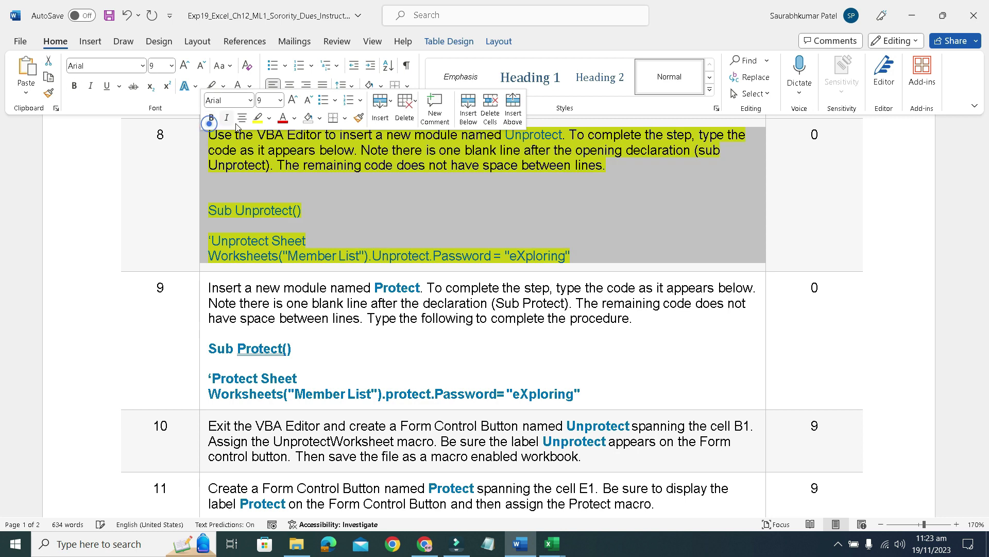
{"action": "left_click", "coordinate": [253, 123]}
Make the step 9 instruction, including its Protect code, bold and highlight it in yellow
{"action": "left_click", "coordinate": [199, 297]}
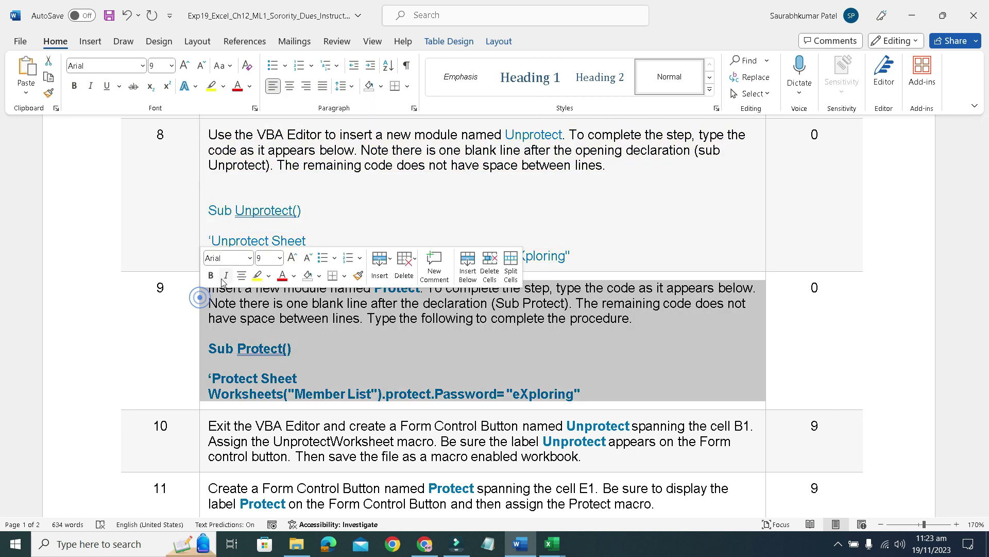
{"action": "left_click", "coordinate": [211, 275]}
{"action": "left_click", "coordinate": [258, 276]}
{"action": "left_click", "coordinate": [329, 360]}
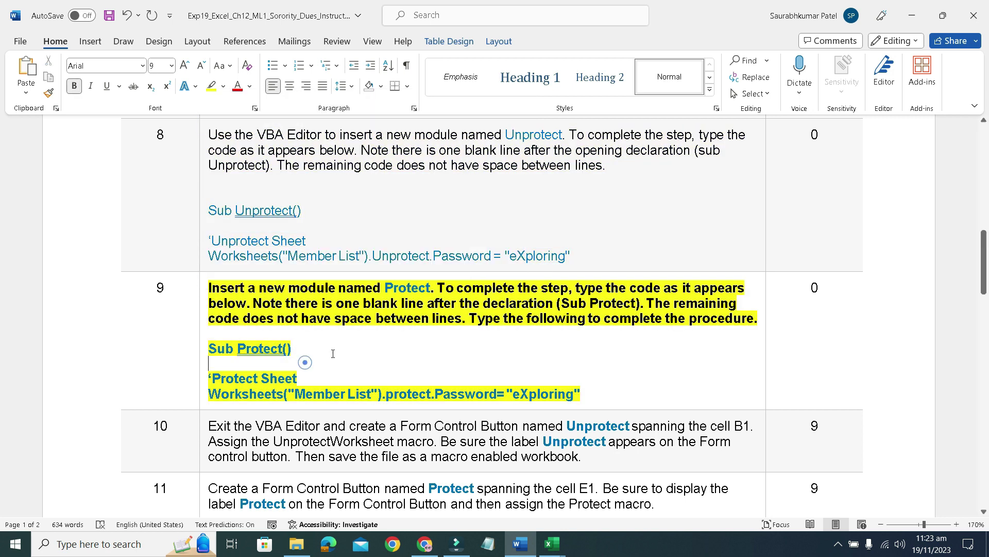
Check the module name in the step 9 instruction, then switch back to the Visual Basic Editor
{"action": "scroll", "coordinate": [334, 356], "scroll_direction": "down", "scroll_amount": 3}
{"action": "scroll", "coordinate": [334, 357], "scroll_direction": "up", "scroll_amount": 2}
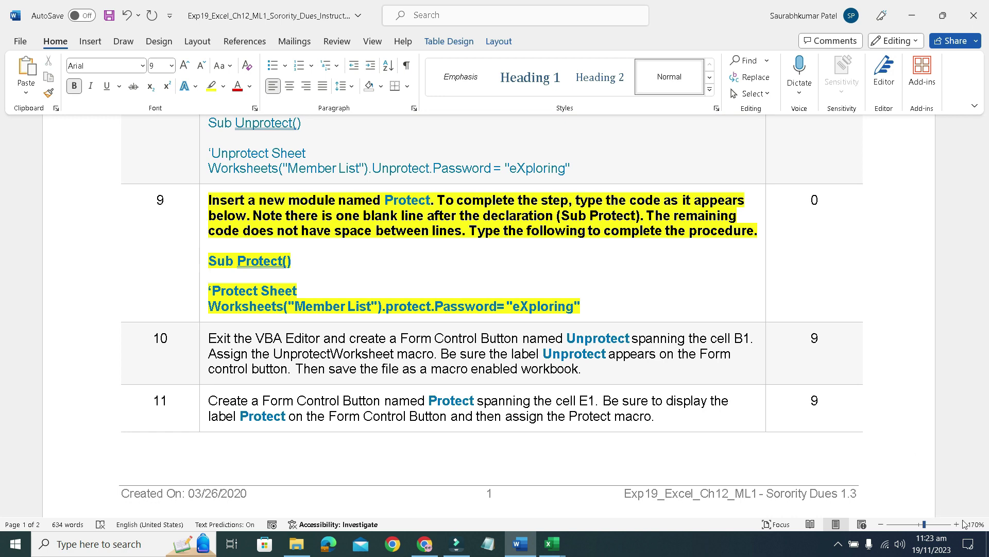
{"action": "left_click", "coordinate": [983, 511]}
{"action": "left_click", "coordinate": [983, 511]}
{"action": "left_click", "coordinate": [983, 512]}
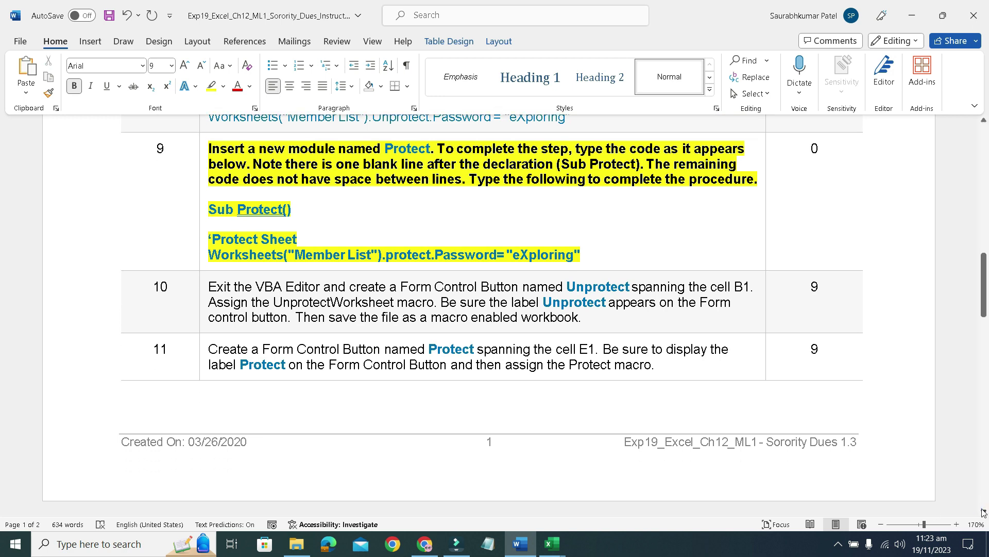
{"action": "left_click", "coordinate": [983, 512]}
{"action": "left_click", "coordinate": [983, 511]}
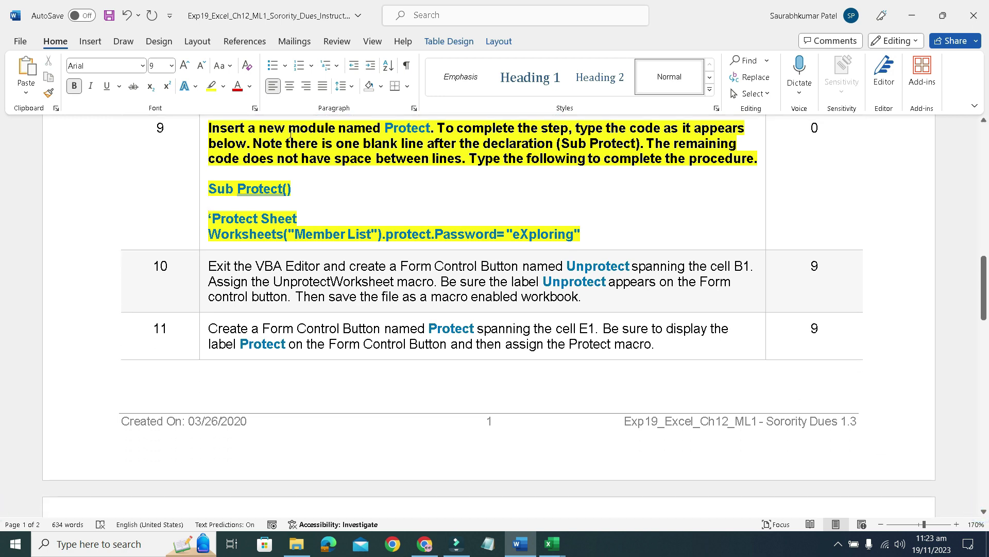
{"action": "left_click_drag", "start_coordinate": [386, 128], "coordinate": [428, 131]}
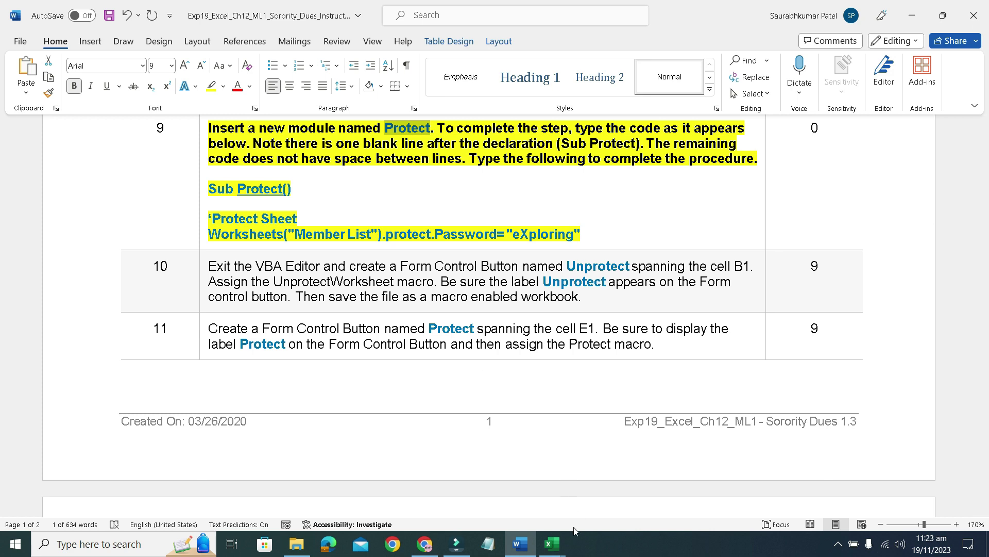
{"action": "mouse_move", "coordinate": [562, 545]}
{"action": "left_click", "coordinate": [591, 510]}
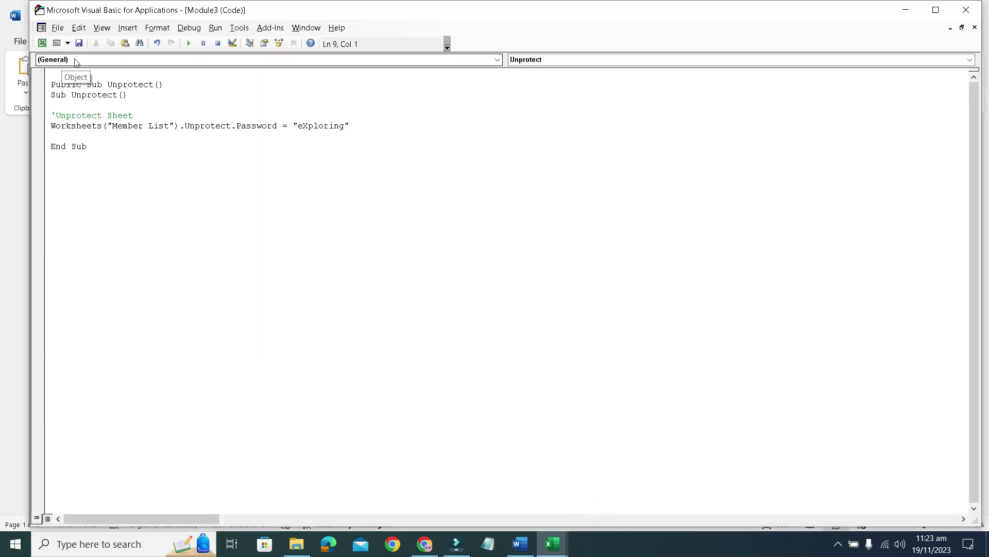
Insert a new module and add a public Sub procedure named Protect to it
{"action": "left_click", "coordinate": [99, 28]}
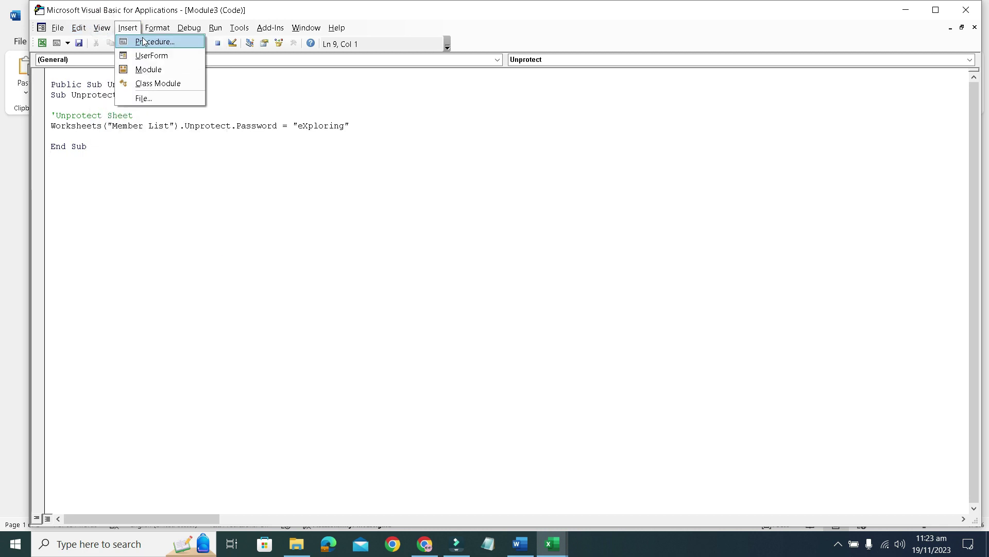
{"action": "left_click", "coordinate": [148, 70]}
{"action": "left_click", "coordinate": [68, 43]}
{"action": "left_click", "coordinate": [77, 100]}
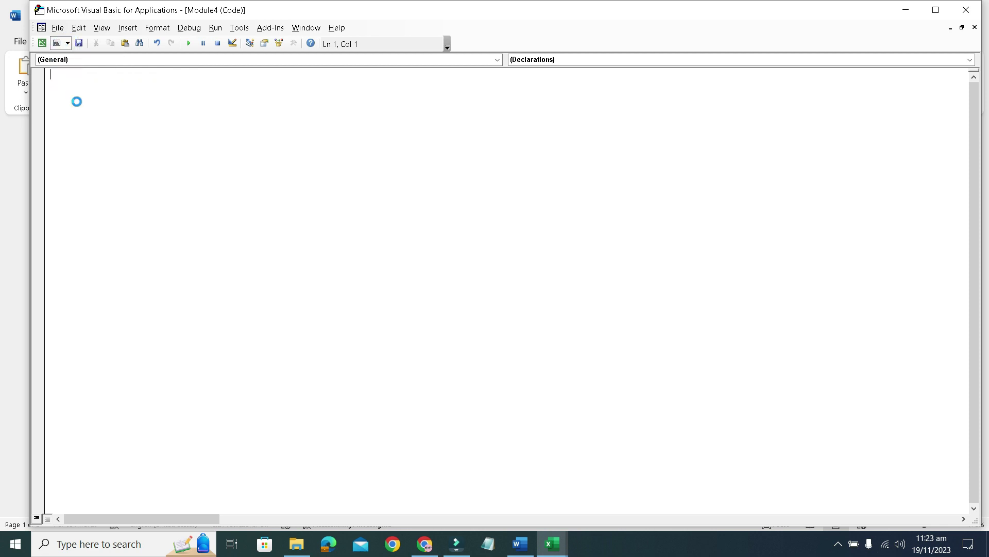
{"action": "type", "text": "Protect"}
{"action": "left_click", "coordinate": [531, 156]}
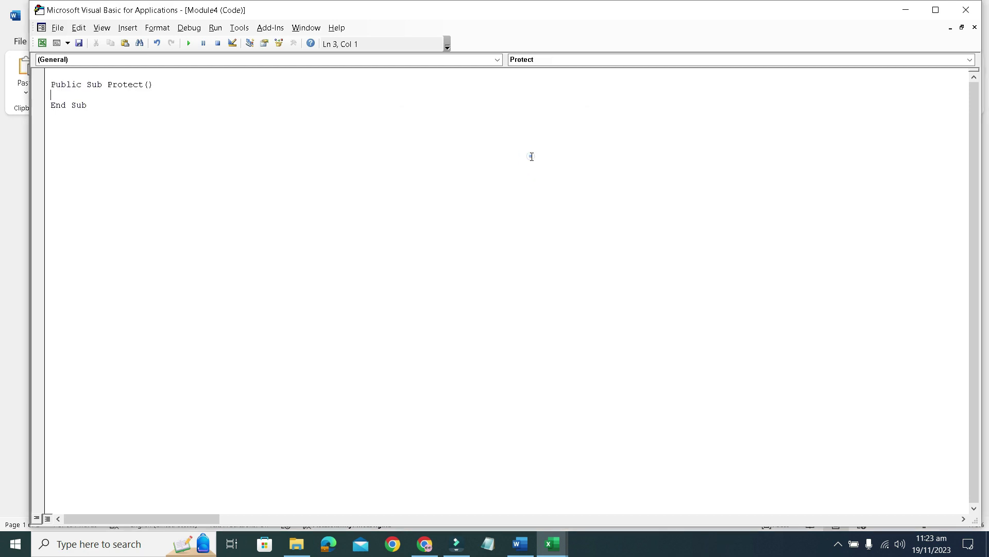
Copy the step 9 code from the Word instructions and paste it, including the sheet password line, inside the Protect procedure
{"action": "left_click", "coordinate": [518, 519]}
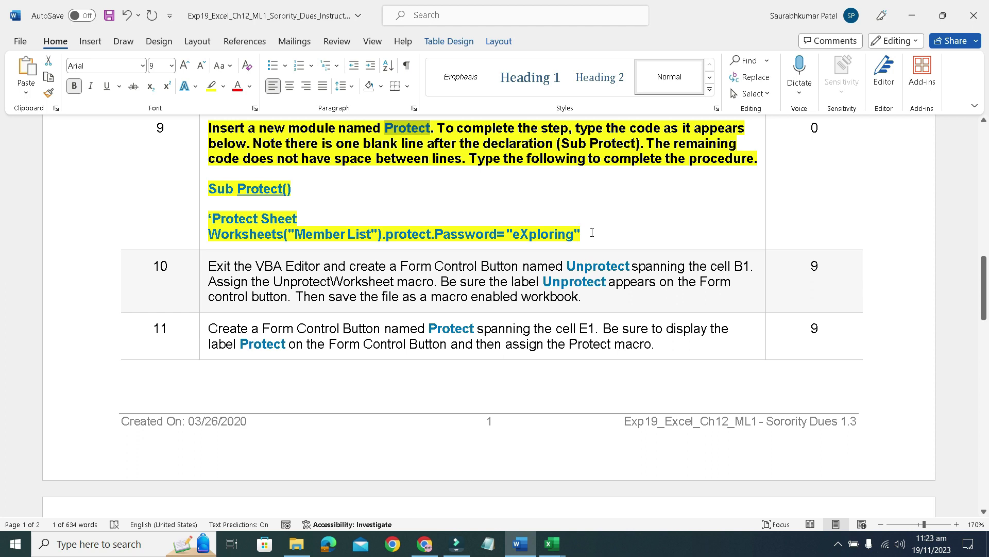
{"action": "left_click_drag", "start_coordinate": [593, 232], "coordinate": [222, 191]}
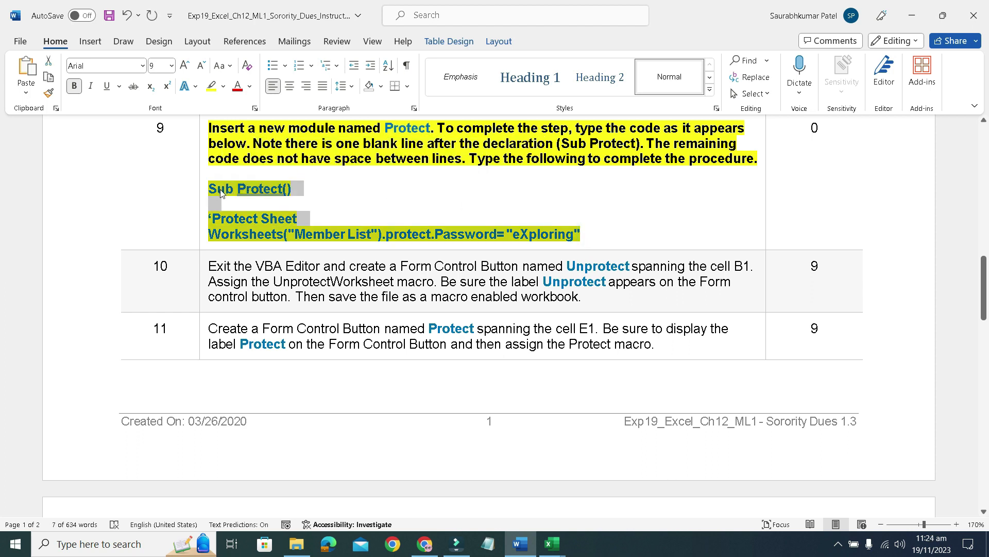
{"action": "mouse_move", "coordinate": [569, 545]}
{"action": "left_click", "coordinate": [621, 515]}
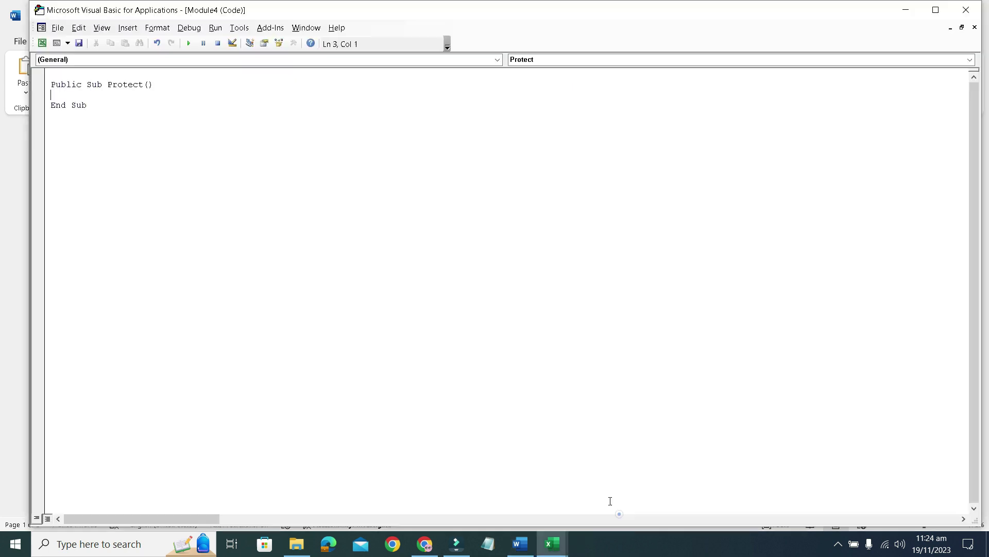
{"action": "key", "text": "ctrl+v"}
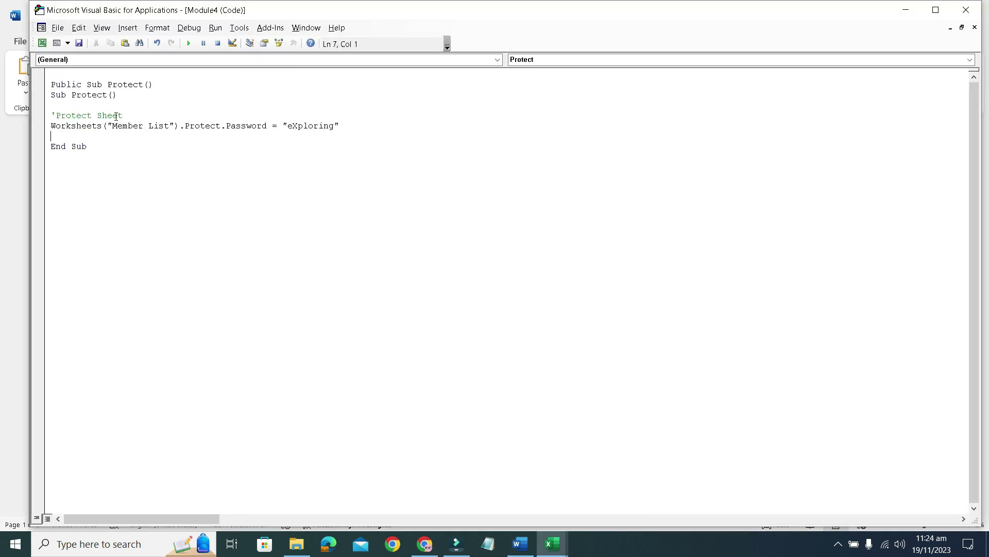
Switch to the Word instructions and remove the bold and yellow highlighting from the step 9 instruction
{"action": "left_click", "coordinate": [521, 544]}
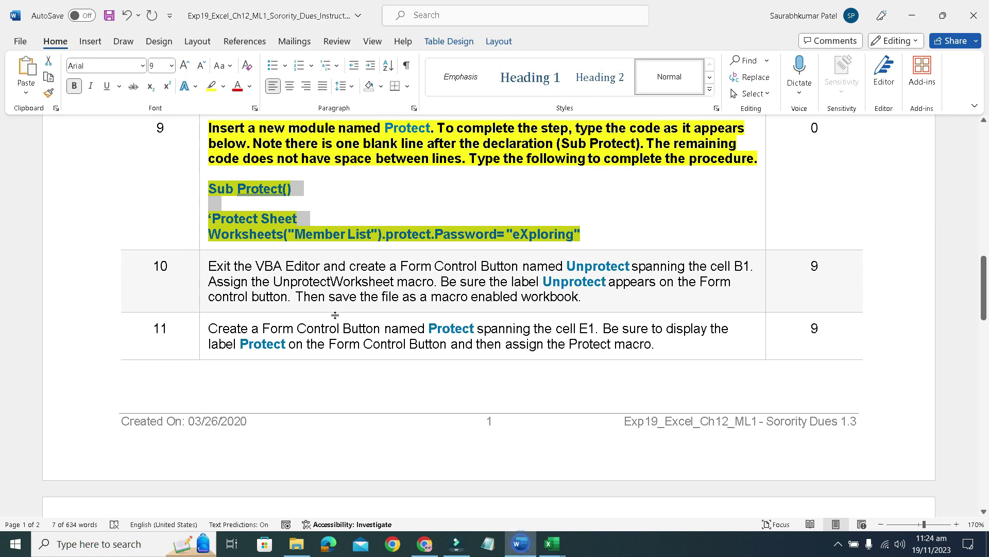
{"action": "left_click", "coordinate": [205, 131]}
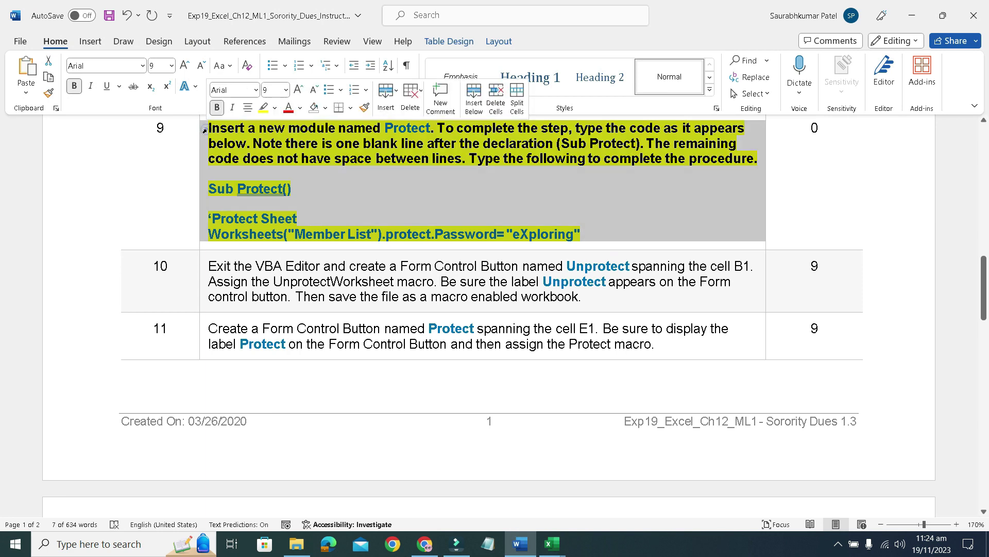
{"action": "left_click", "coordinate": [217, 108]}
{"action": "left_click", "coordinate": [259, 107]}
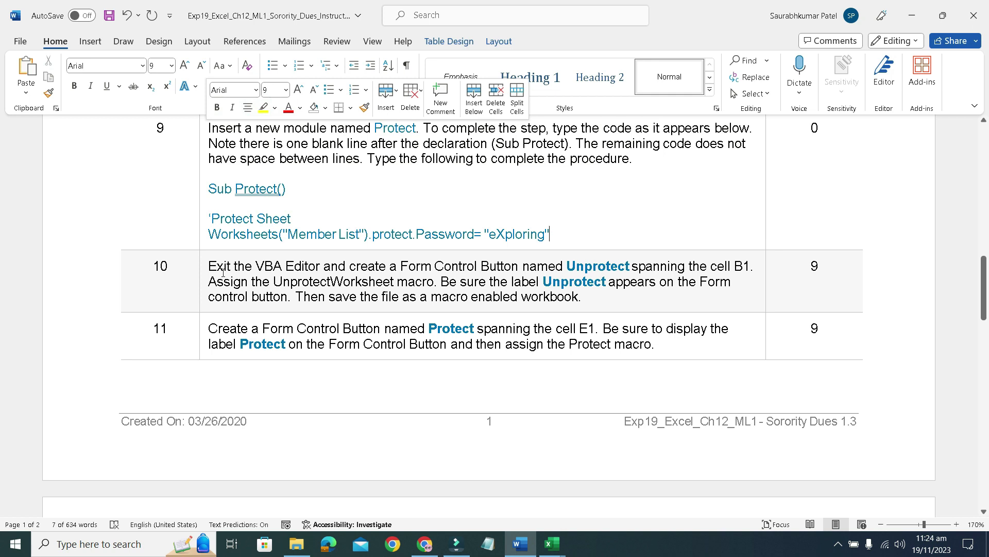
Make the step 10 instruction about the Unprotect button bold and highlight it in yellow
{"action": "left_click", "coordinate": [203, 270]}
{"action": "left_click", "coordinate": [217, 252]}
{"action": "left_click", "coordinate": [263, 251]}
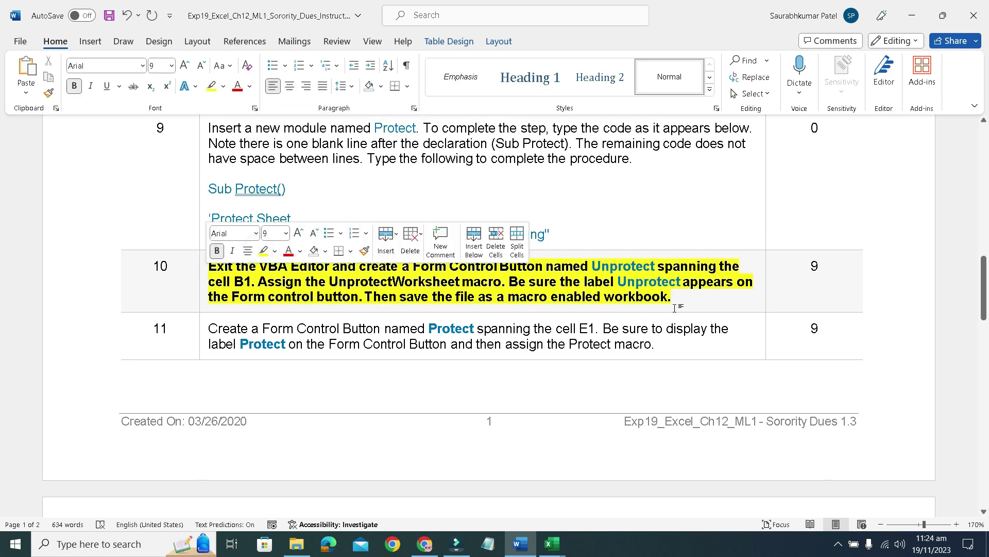
{"action": "left_click", "coordinate": [674, 308]}
{"action": "scroll", "coordinate": [676, 305], "scroll_direction": "down", "scroll_amount": 5}
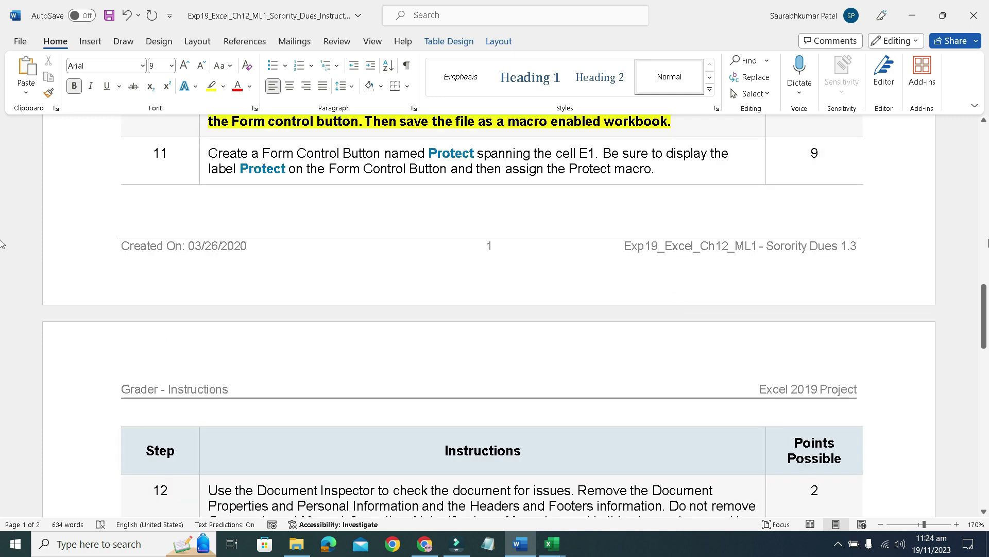
{"action": "left_click", "coordinate": [981, 122]}
{"action": "left_click", "coordinate": [981, 122]}
{"action": "left_click", "coordinate": [981, 122]}
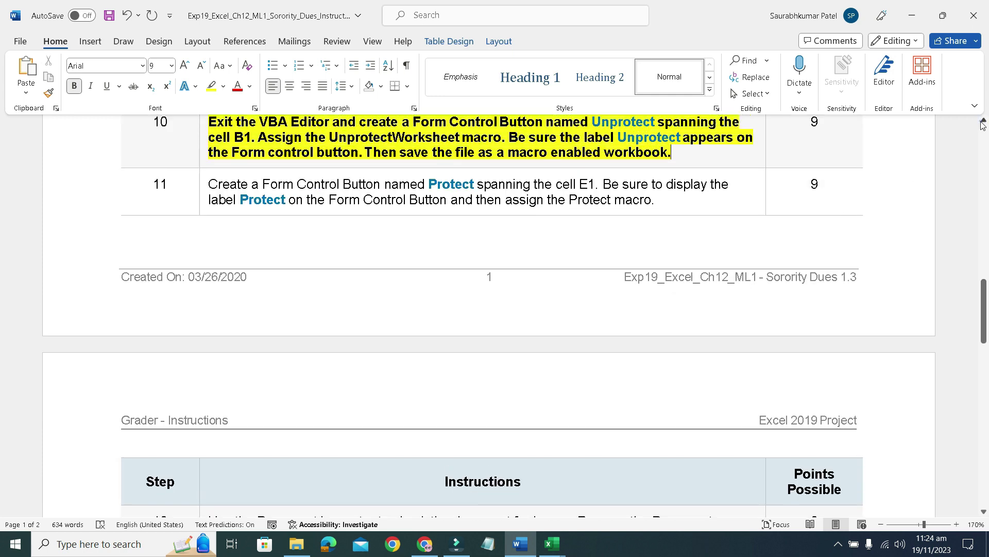
{"action": "left_click", "coordinate": [981, 122]}
{"action": "left_click", "coordinate": [982, 122]}
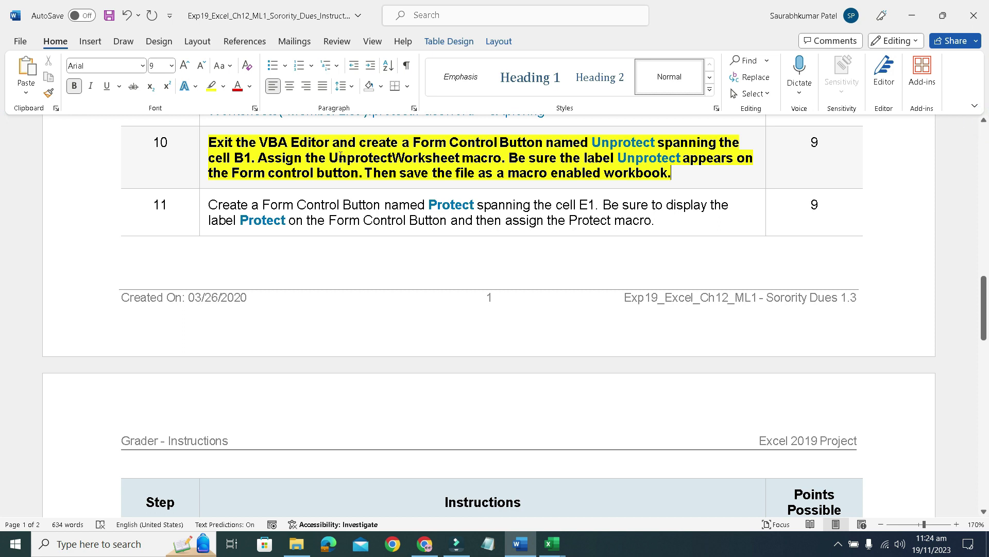
Switch to Excel and close the Visual Basic Editor, then check the button name in Word's step 10 instruction
{"action": "mouse_move", "coordinate": [552, 542]}
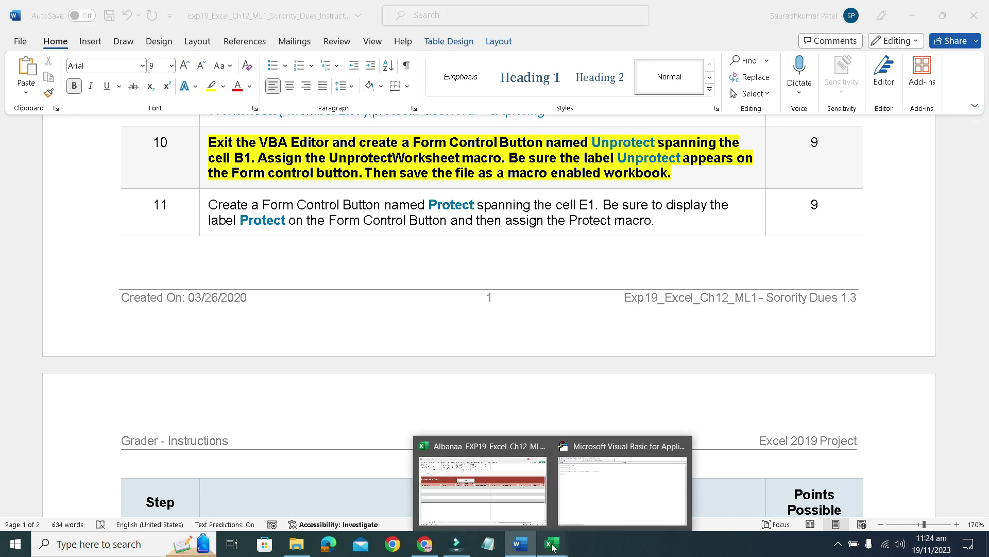
{"action": "left_click", "coordinate": [584, 481]}
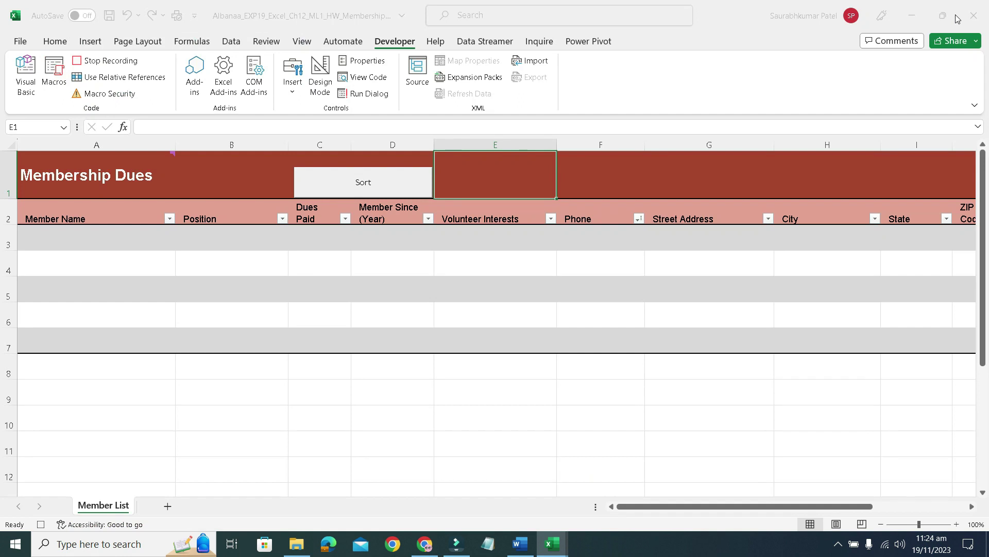
{"action": "left_click", "coordinate": [965, 10]}
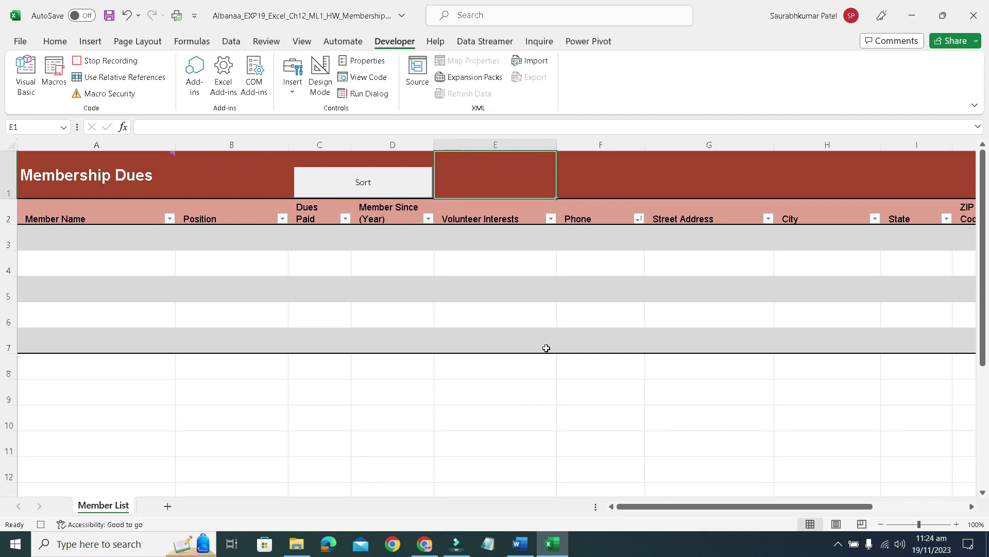
{"action": "left_click", "coordinate": [521, 544]}
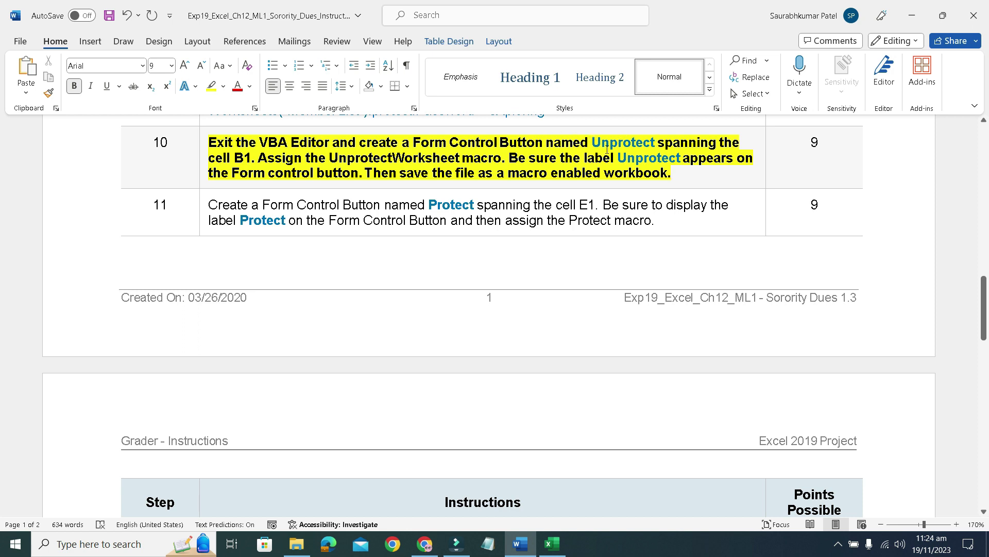
{"action": "left_click_drag", "start_coordinate": [593, 142], "coordinate": [653, 144]}
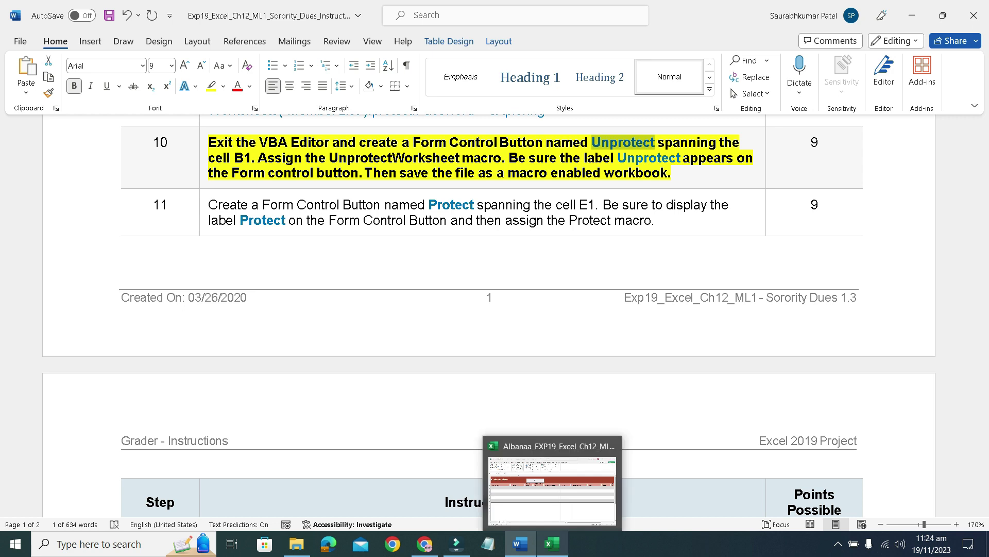
Return to the Excel workbook and draw a Form Control button spanning cell B1 on the Member List sheet
{"action": "left_click", "coordinate": [552, 543]}
{"action": "left_click", "coordinate": [174, 168]}
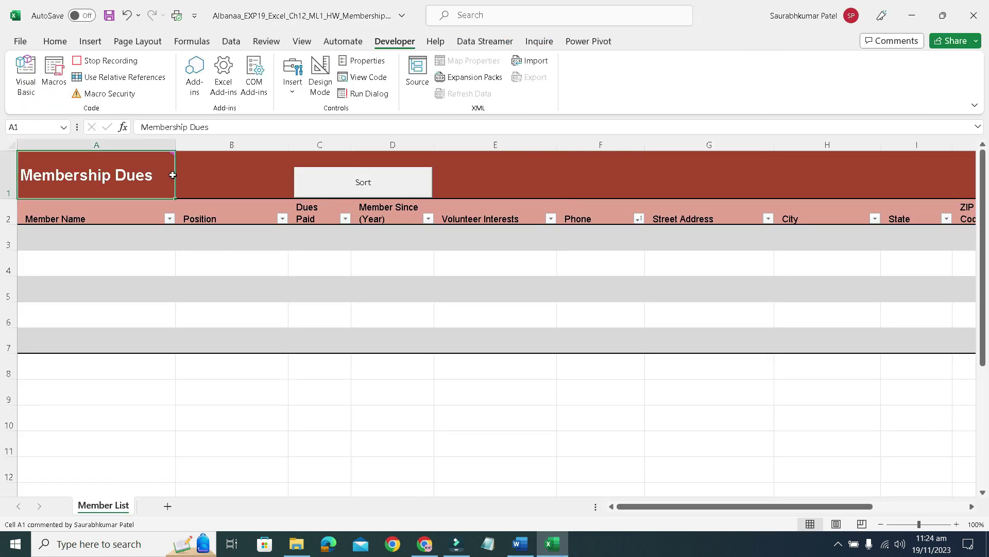
{"action": "left_click", "coordinate": [466, 171]}
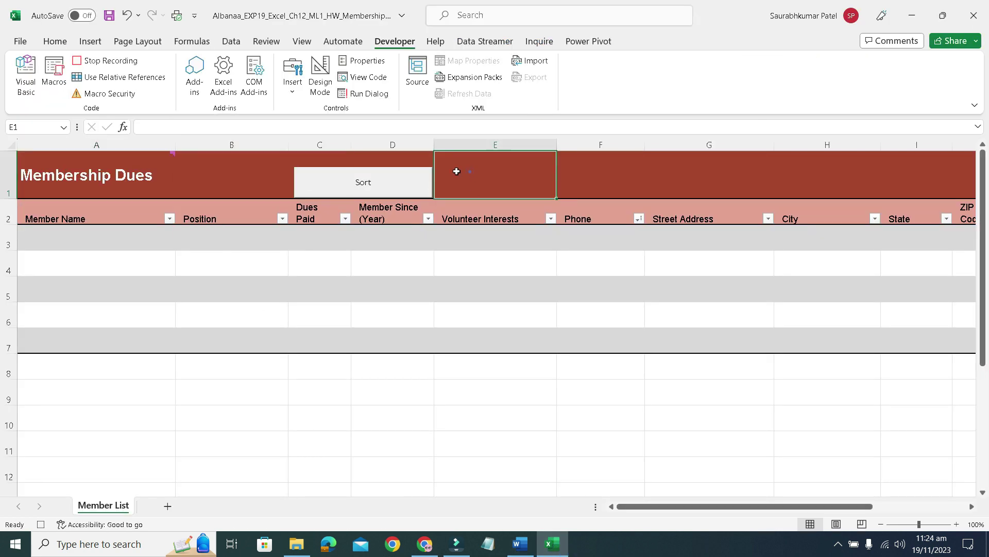
{"action": "left_click", "coordinate": [249, 174]}
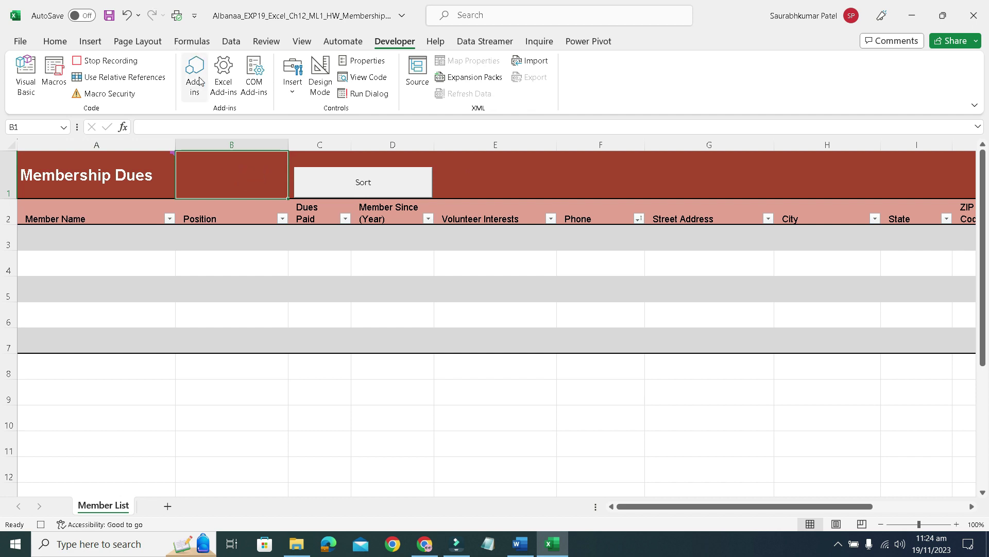
{"action": "left_click", "coordinate": [292, 91]}
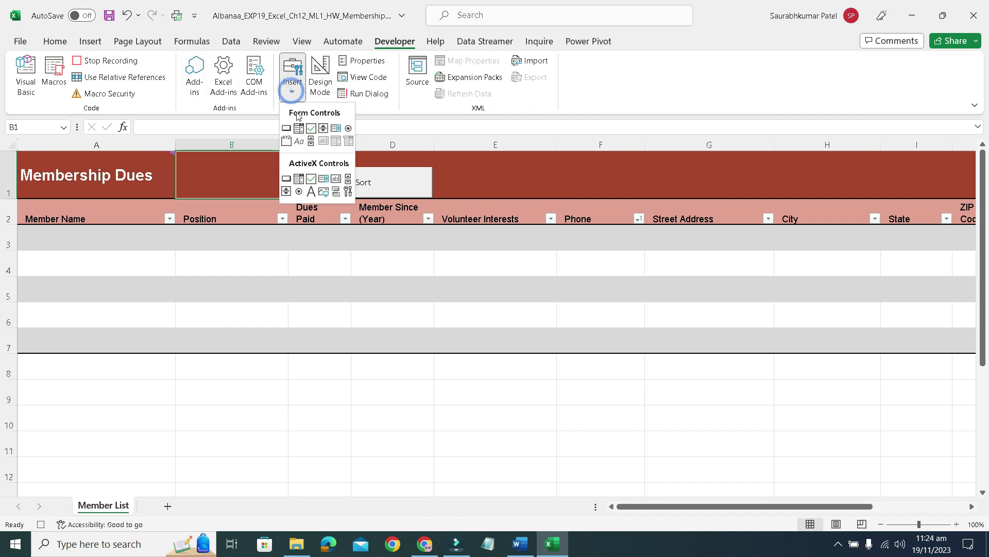
{"action": "left_click", "coordinate": [286, 127]}
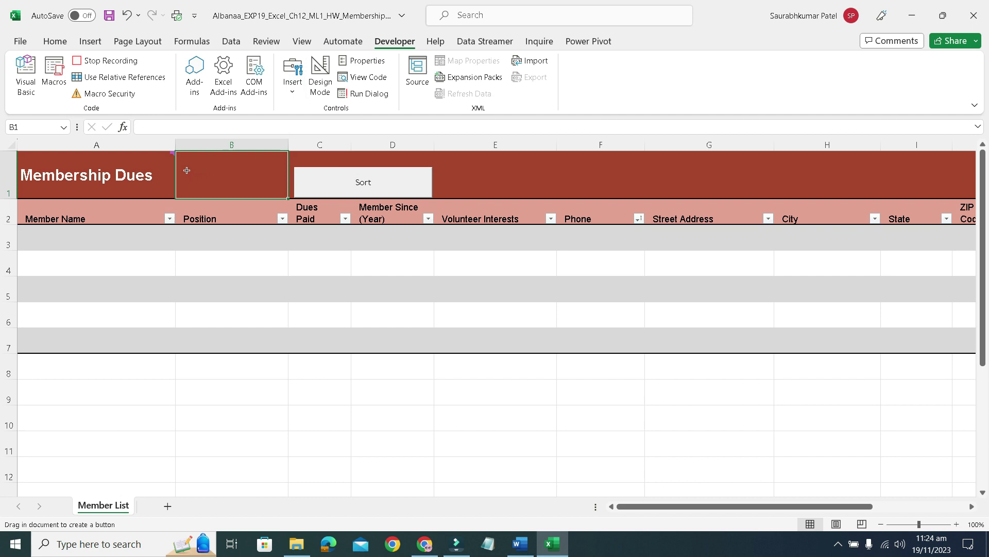
{"action": "left_click_drag", "start_coordinate": [179, 154], "coordinate": [284, 201]}
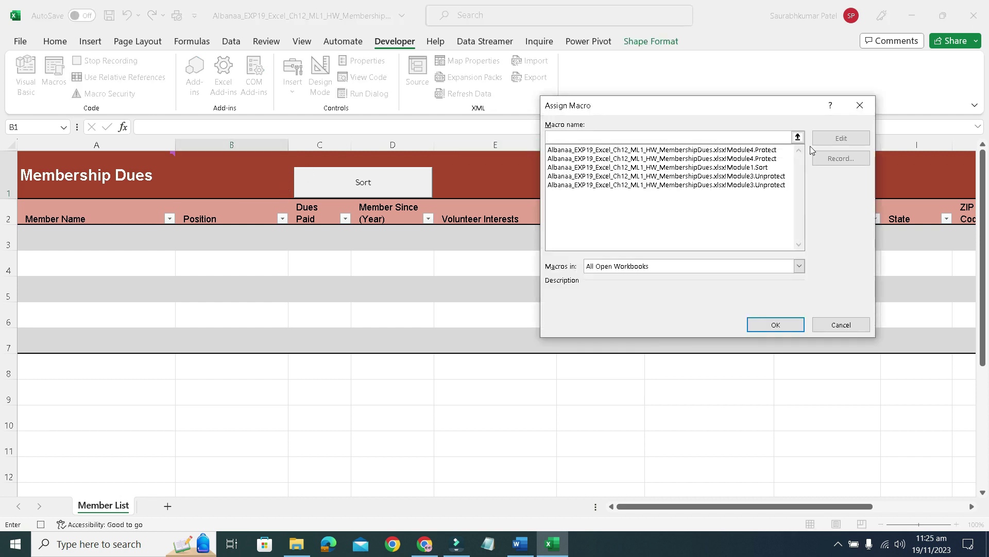
Assign the Module3.Unprotect macro to the new button
{"action": "left_click", "coordinate": [651, 150]}
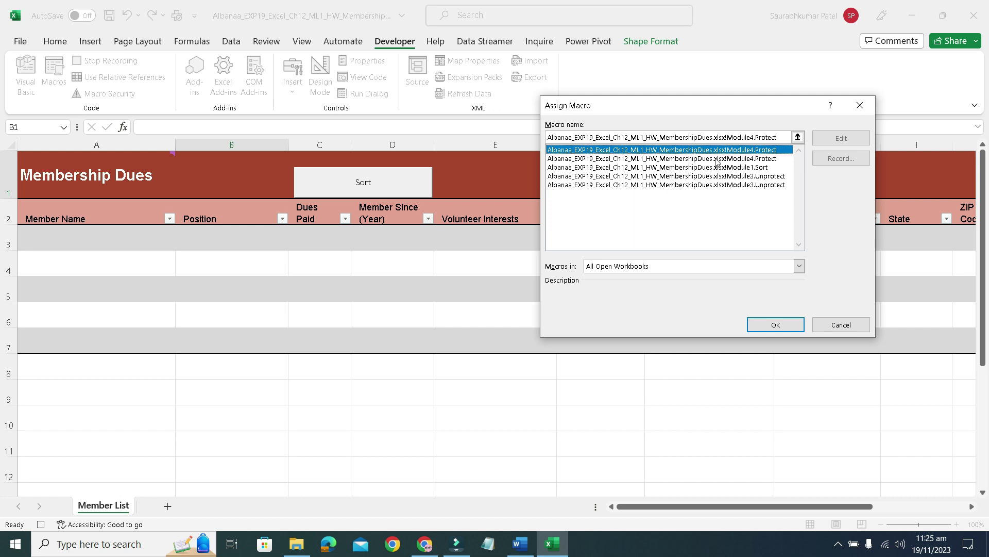
{"action": "left_click", "coordinate": [760, 177]}
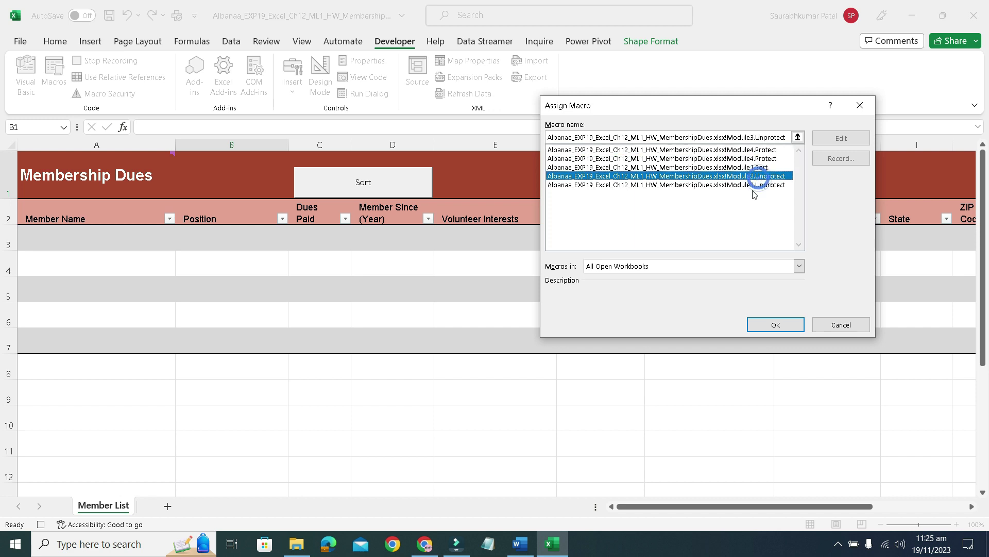
{"action": "left_click", "coordinate": [746, 185]}
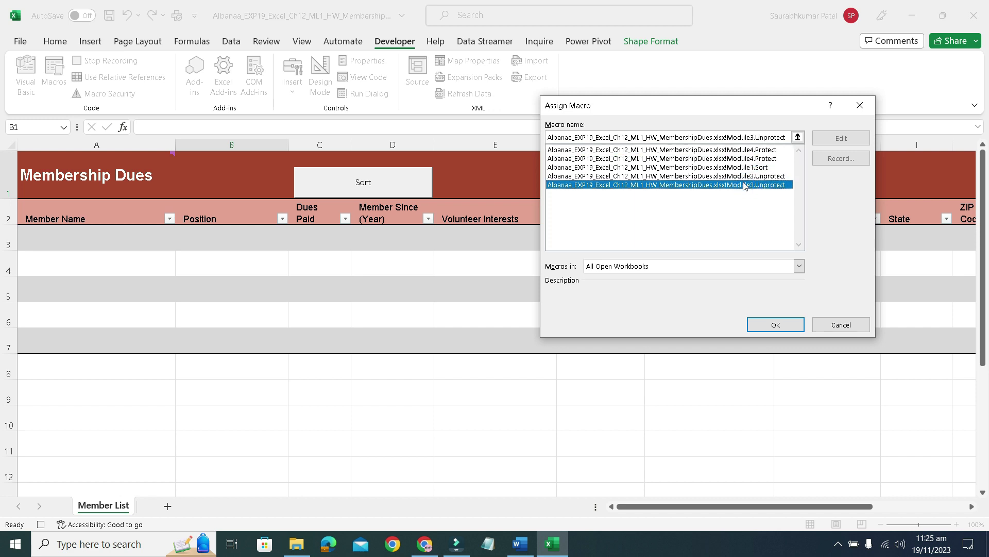
{"action": "left_click", "coordinate": [745, 177]}
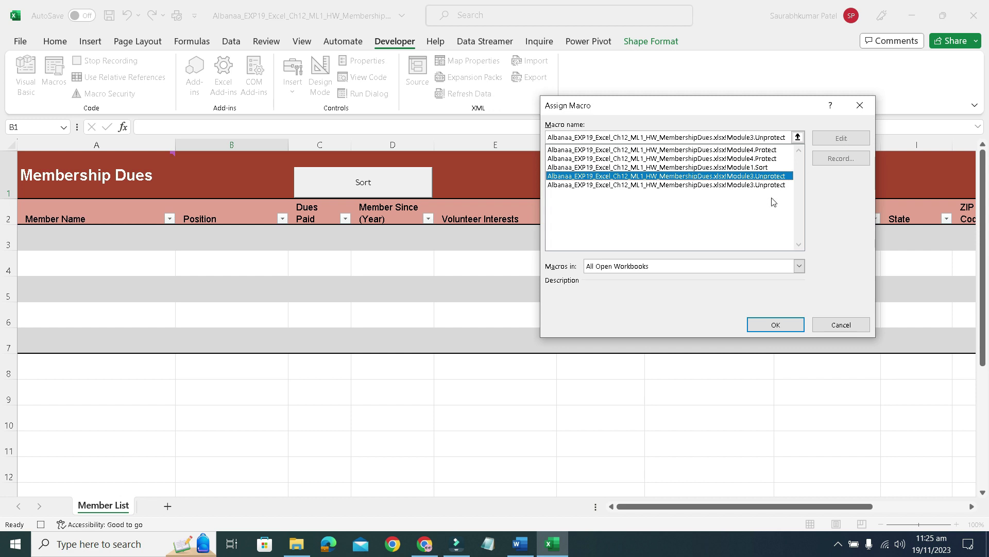
{"action": "left_click", "coordinate": [755, 324]}
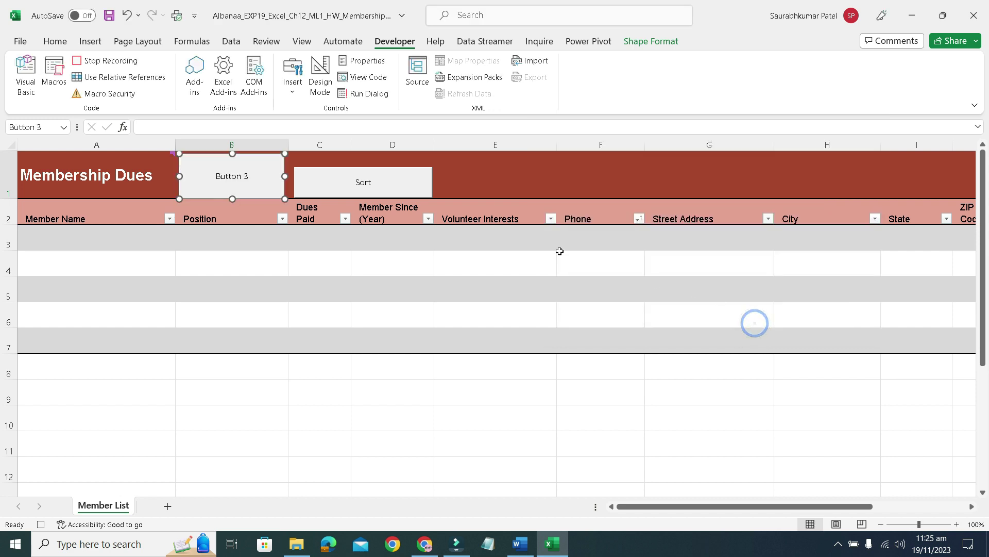
Change the label of the button over cell B1 to Unprotect, rechecking the name in the Word instructions
{"action": "right_click", "coordinate": [265, 183]}
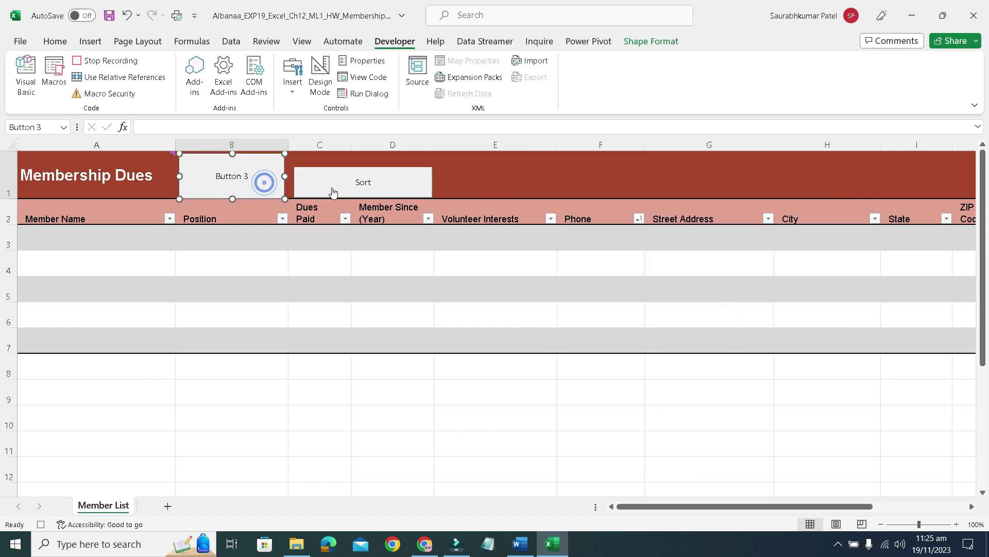
{"action": "left_click", "coordinate": [339, 187]}
{"action": "left_click", "coordinate": [242, 173]}
{"action": "mouse_move", "coordinate": [520, 543]}
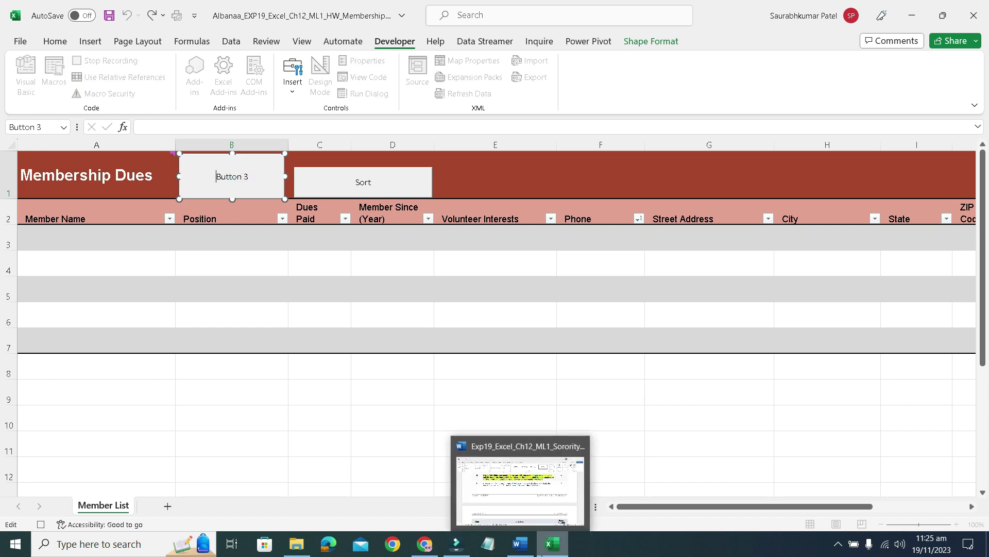
{"action": "left_click", "coordinate": [519, 479]}
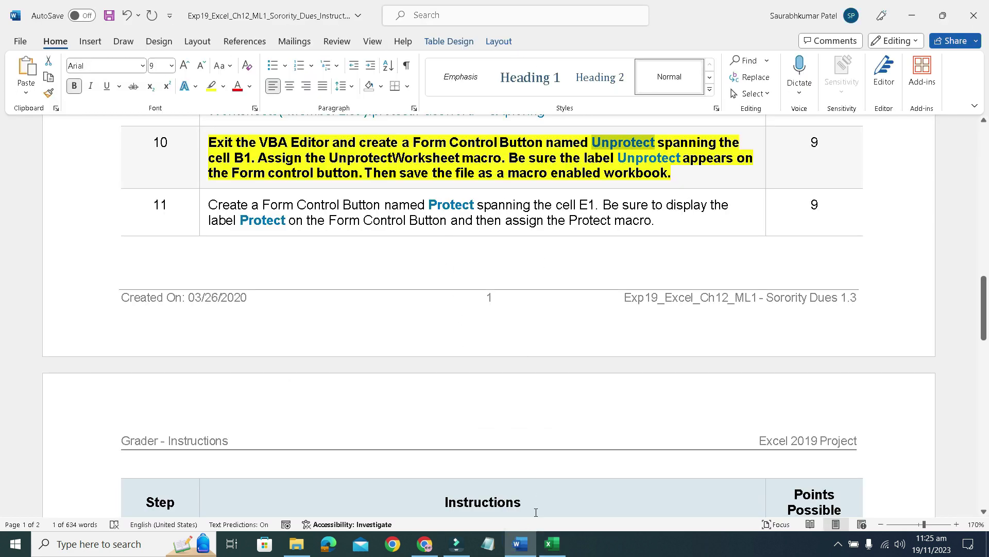
{"action": "left_click", "coordinate": [552, 543]}
{"action": "mouse_move", "coordinate": [220, 176]}
{"action": "left_mouse_down"}
{"action": "mouse_move", "coordinate": [251, 182]}
{"action": "mouse_move", "coordinate": [212, 176]}
{"action": "left_mouse_up"}
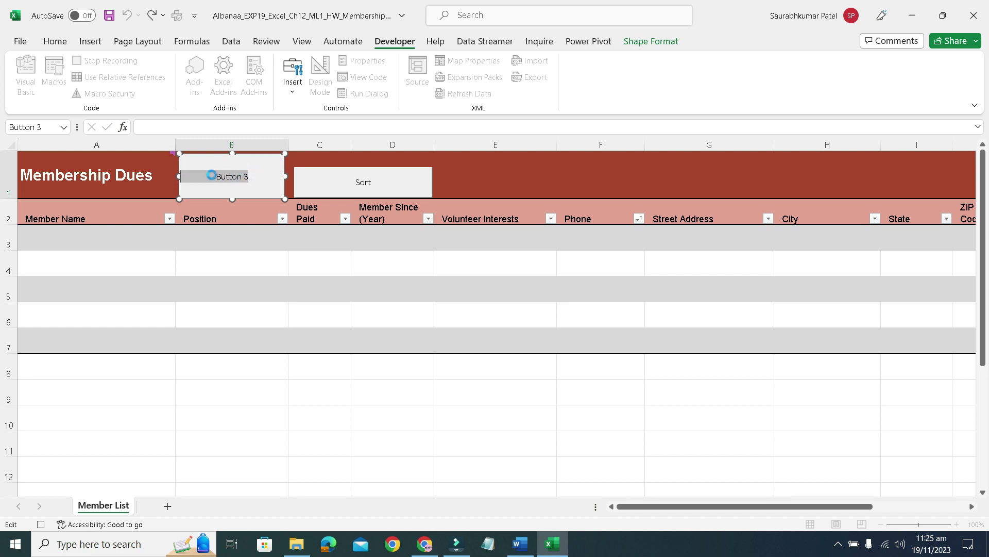
{"action": "type", "text": "Unprotect"}
{"action": "left_click", "coordinate": [416, 427]}
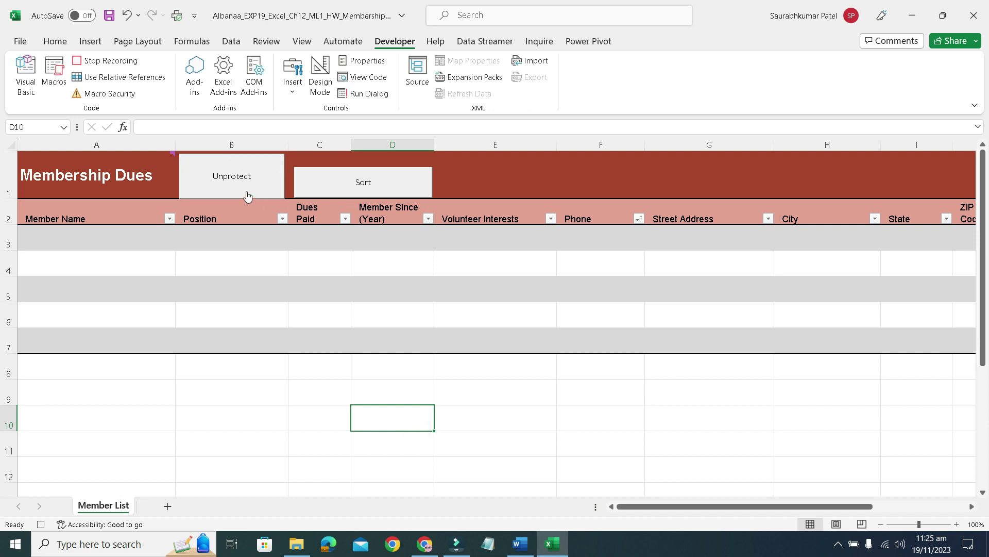
Switch to the Word instructions and look through the remaining steps and the project description
{"action": "left_click", "coordinate": [524, 474]}
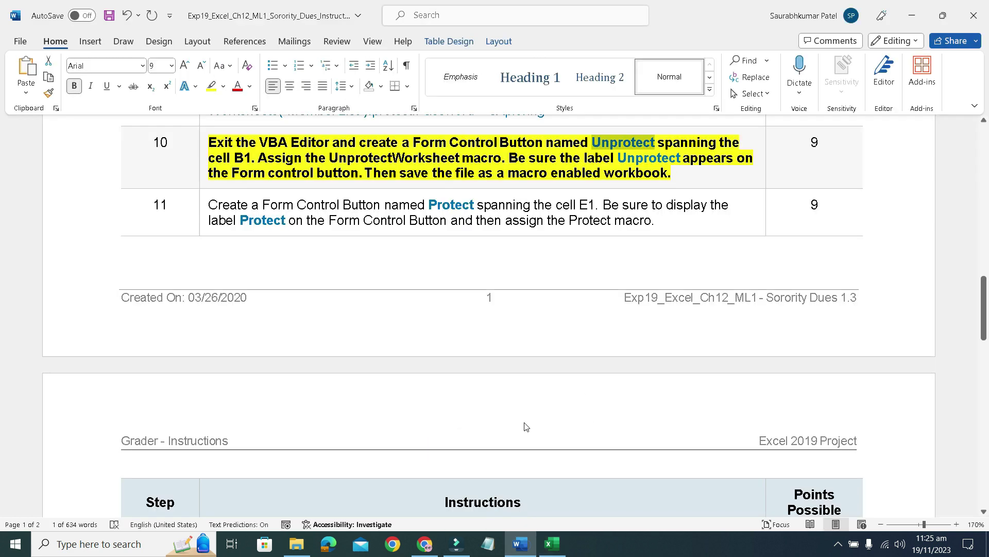
{"action": "scroll", "coordinate": [546, 327], "scroll_direction": "down", "scroll_amount": 15}
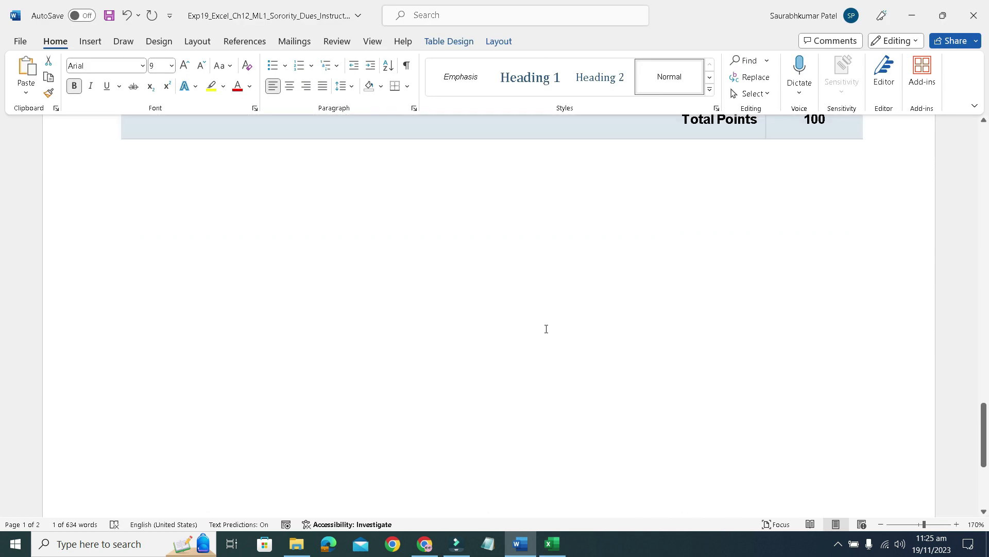
{"action": "scroll", "coordinate": [546, 329], "scroll_direction": "up", "scroll_amount": 12}
{"action": "scroll", "coordinate": [546, 328], "scroll_direction": "up", "scroll_amount": 15}
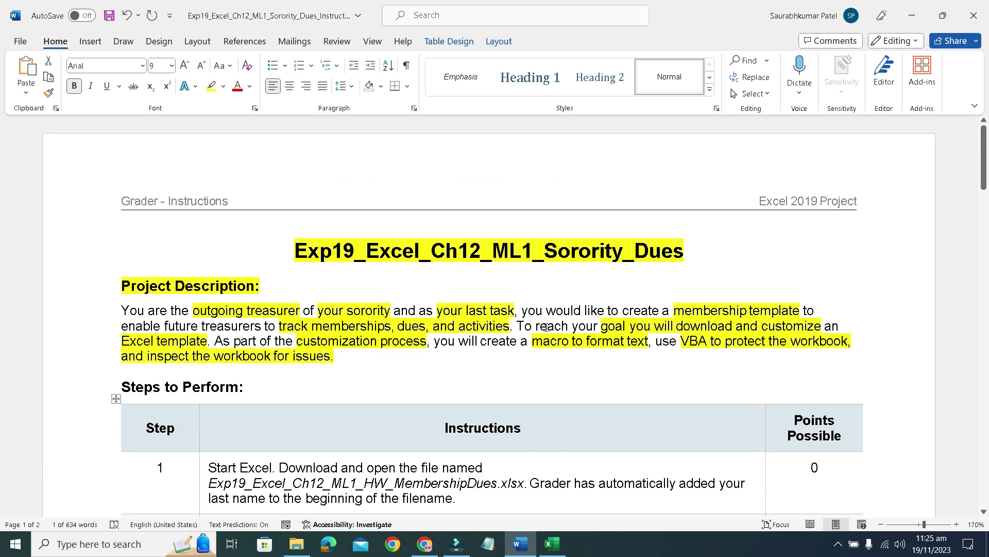
{"action": "scroll", "coordinate": [546, 327], "scroll_direction": "down", "scroll_amount": 2}
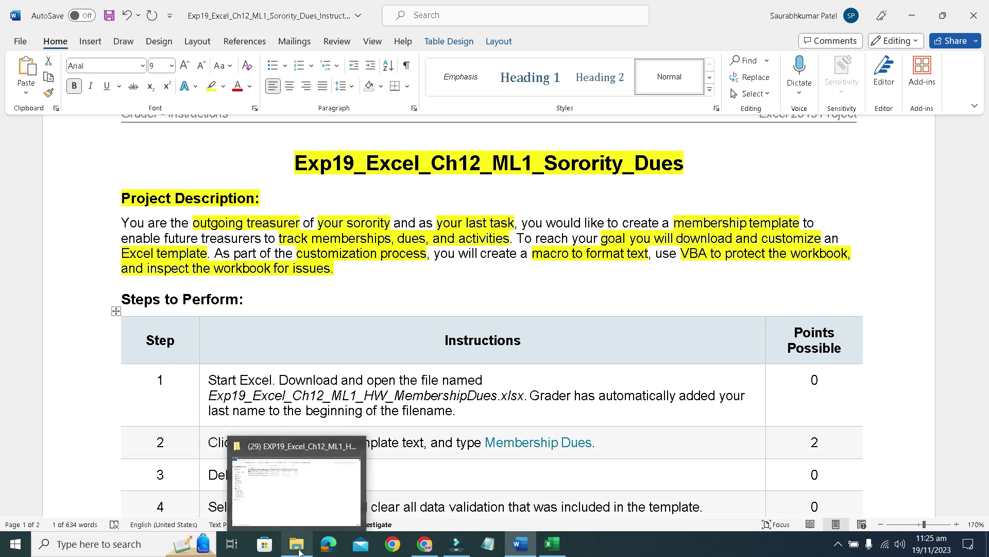
Open the MembershipDues solution workbook from the project folder and examine the Unprotect, Sort and Protect buttons on its Member List sheet
{"action": "left_click", "coordinate": [295, 523]}
{"action": "double_click", "coordinate": [199, 85]}
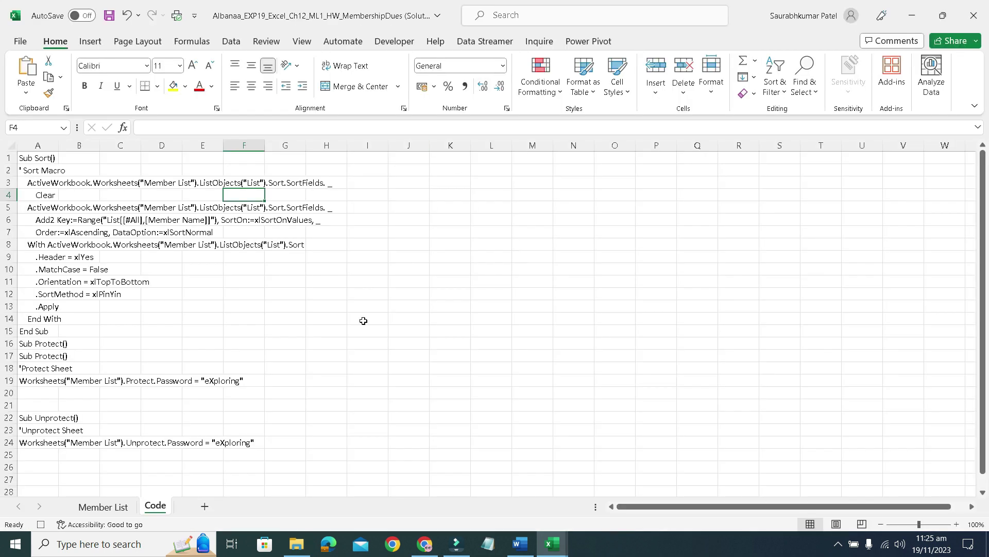
{"action": "left_click", "coordinate": [103, 507]}
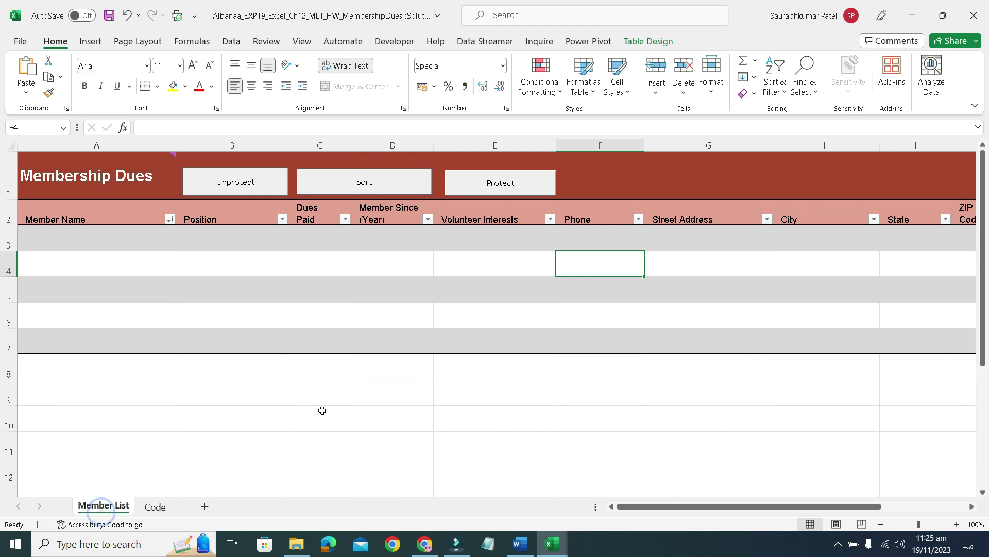
{"action": "left_click", "coordinate": [255, 187]}
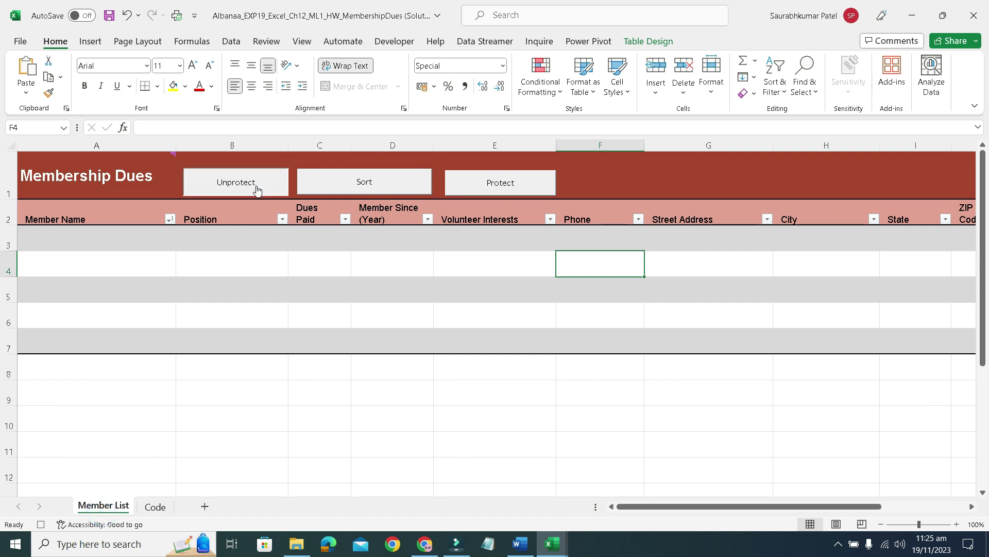
{"action": "left_click", "coordinate": [364, 181]}
{"action": "left_click", "coordinate": [491, 186]}
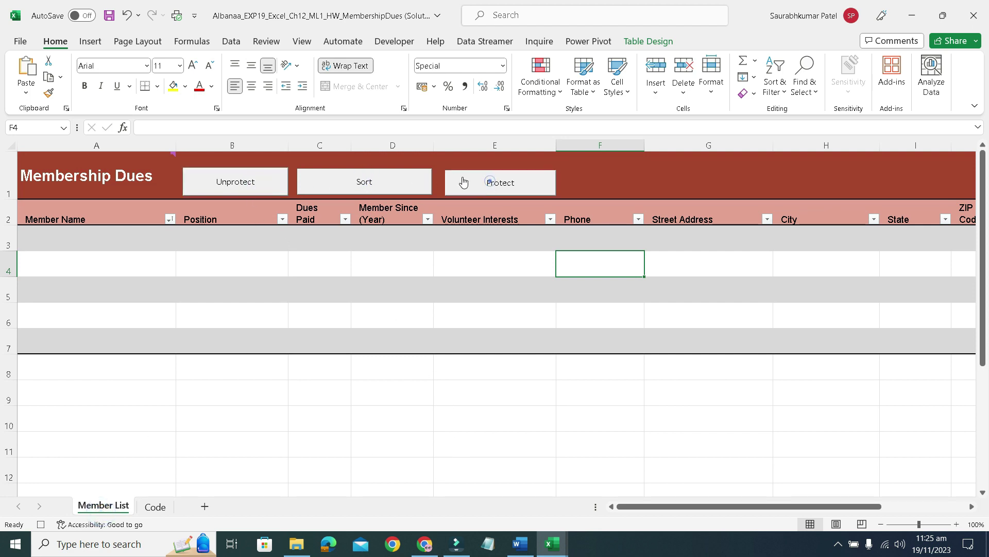
{"action": "left_click", "coordinate": [374, 177]}
{"action": "left_click", "coordinate": [249, 183]}
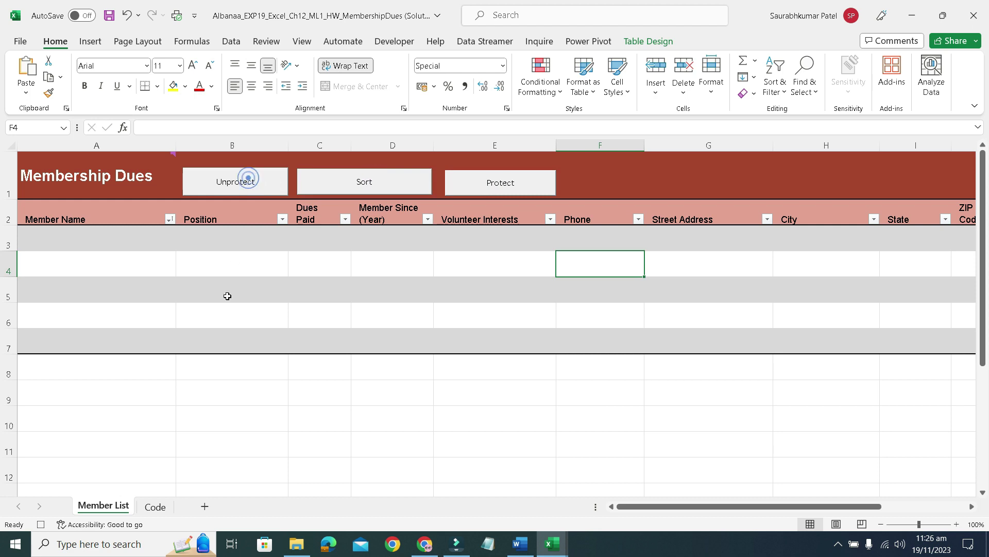
Examine the Sort, Protect and Unprotect macro code on the solution workbook's Code sheet
{"action": "left_click", "coordinate": [155, 507]}
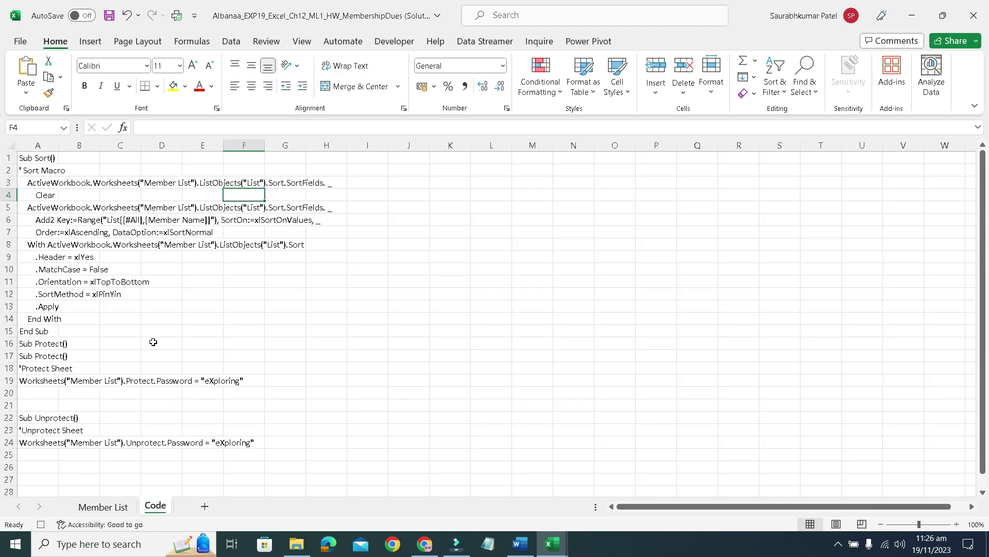
{"action": "scroll", "coordinate": [165, 384], "scroll_direction": "down", "scroll_amount": 5}
{"action": "scroll", "coordinate": [165, 384], "scroll_direction": "up", "scroll_amount": 3}
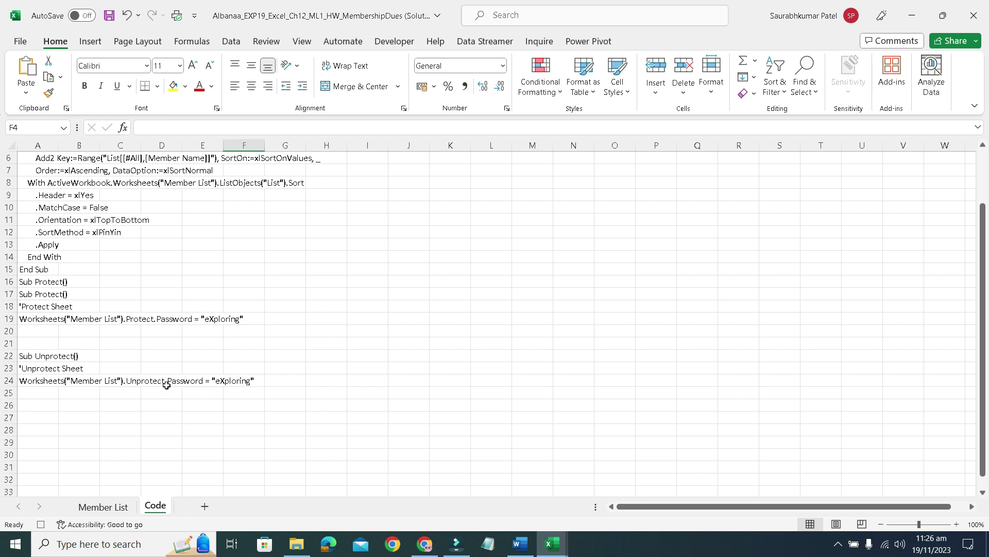
{"action": "scroll", "coordinate": [169, 397], "scroll_direction": "up", "scroll_amount": 2}
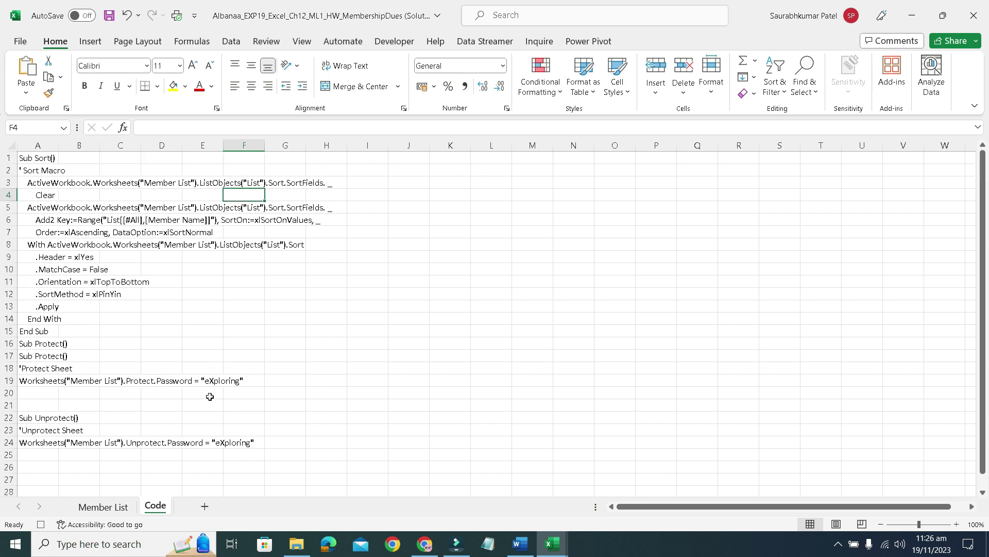
Return the solution workbook to its Member List sheet and switch back to the working MembershipDues workbook
{"action": "left_click", "coordinate": [103, 506]}
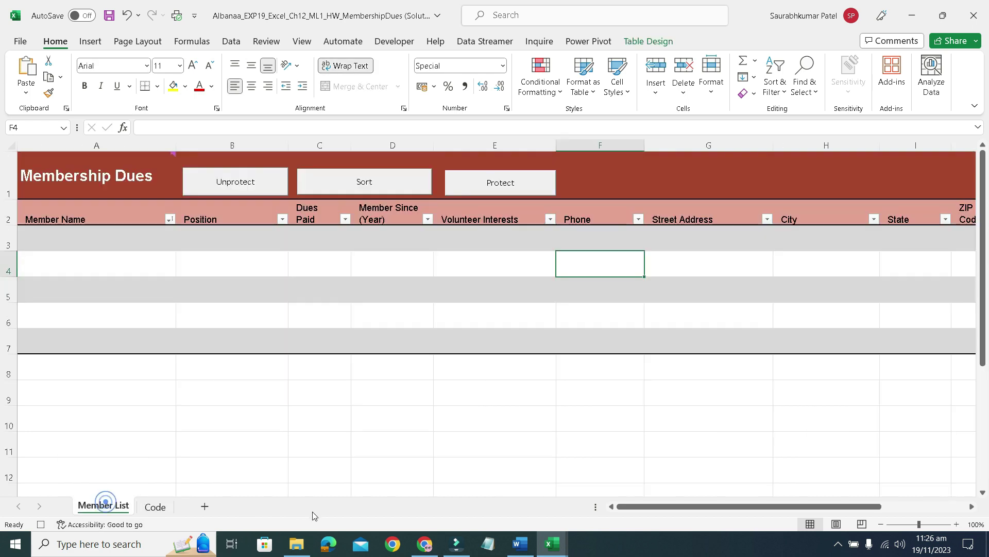
{"action": "mouse_move", "coordinate": [547, 554]}
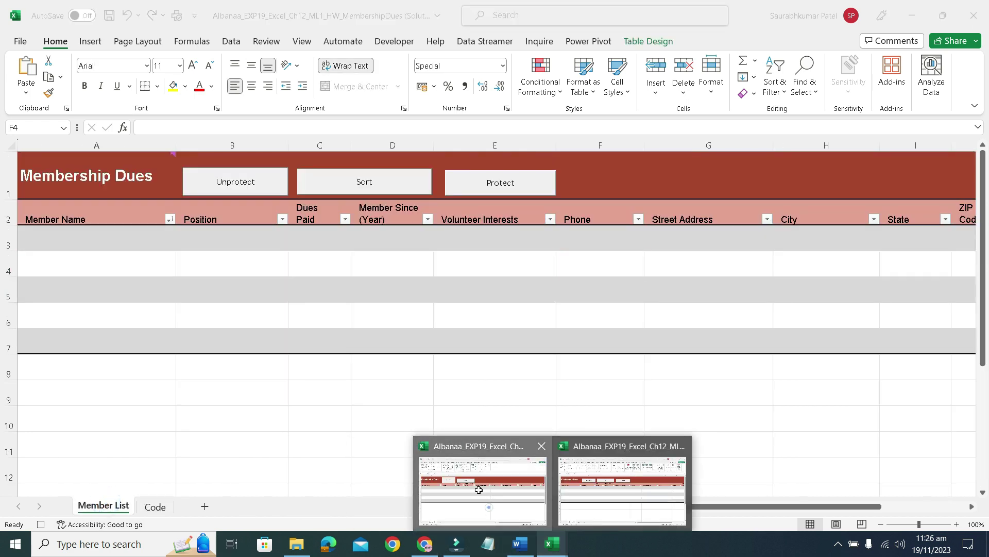
{"action": "left_click", "coordinate": [487, 504]}
{"action": "scroll", "coordinate": [294, 366], "scroll_direction": "down", "scroll_amount": 4}
{"action": "scroll", "coordinate": [293, 371], "scroll_direction": "up", "scroll_amount": 4}
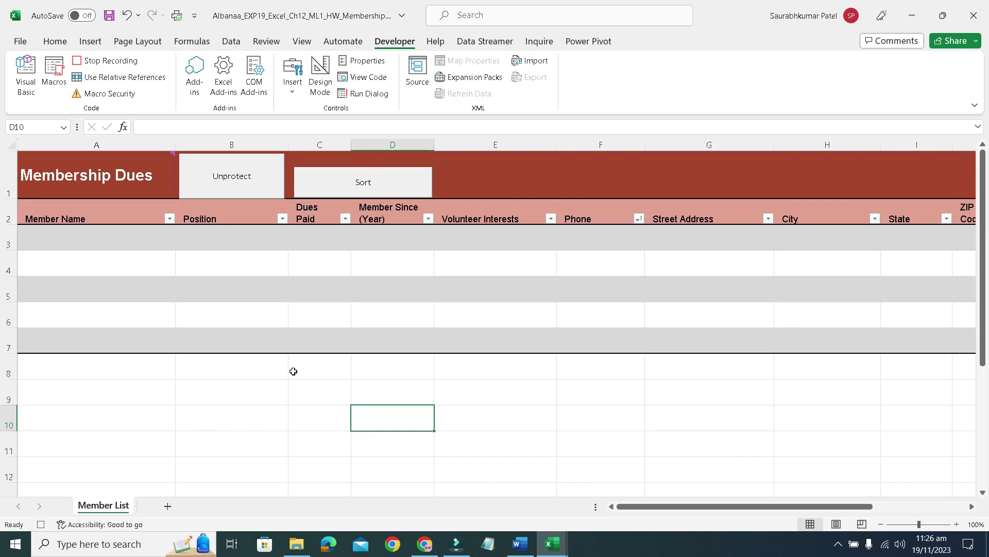
Switch to Word and review the project instructions, including the Protect button, Document Inspector and Code worksheet steps
{"action": "left_click", "coordinate": [520, 544]}
{"action": "scroll", "coordinate": [562, 379], "scroll_direction": "down", "scroll_amount": 20}
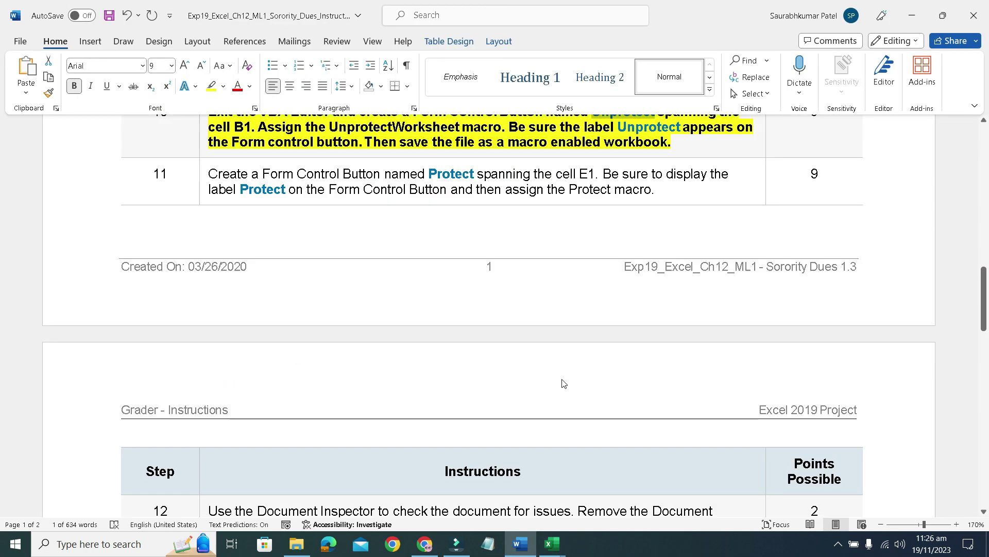
{"action": "scroll", "coordinate": [562, 382], "scroll_direction": "up", "scroll_amount": 20}
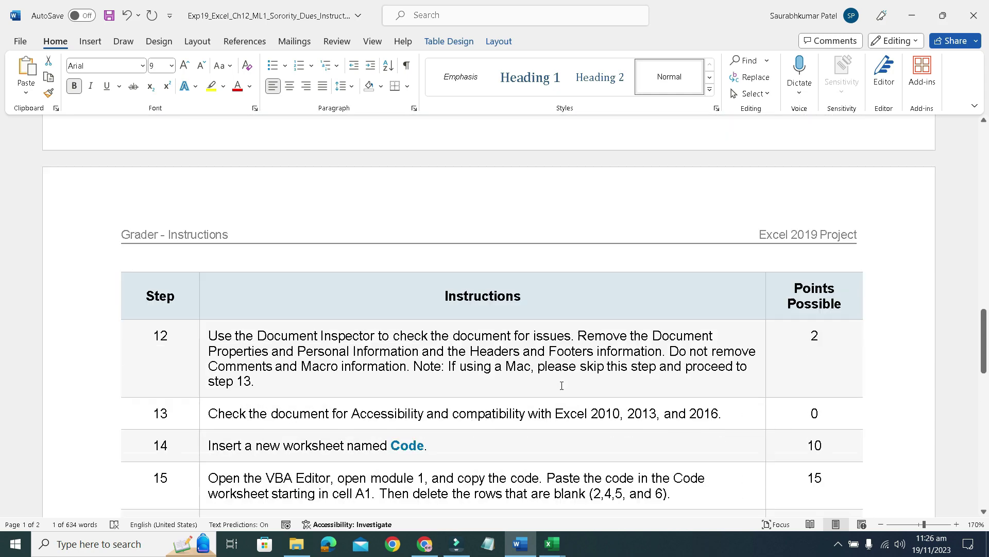
{"action": "scroll", "coordinate": [561, 386], "scroll_direction": "up", "scroll_amount": 2}
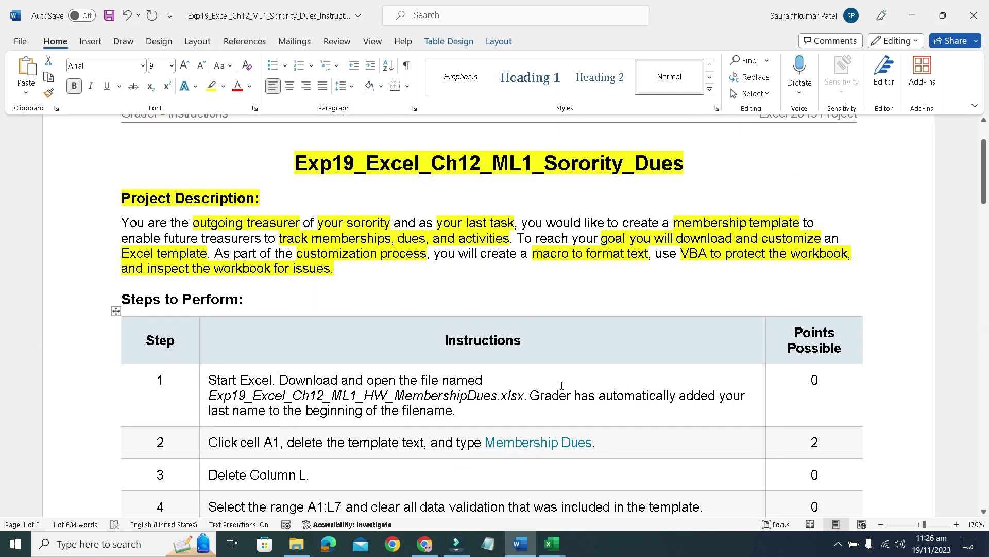